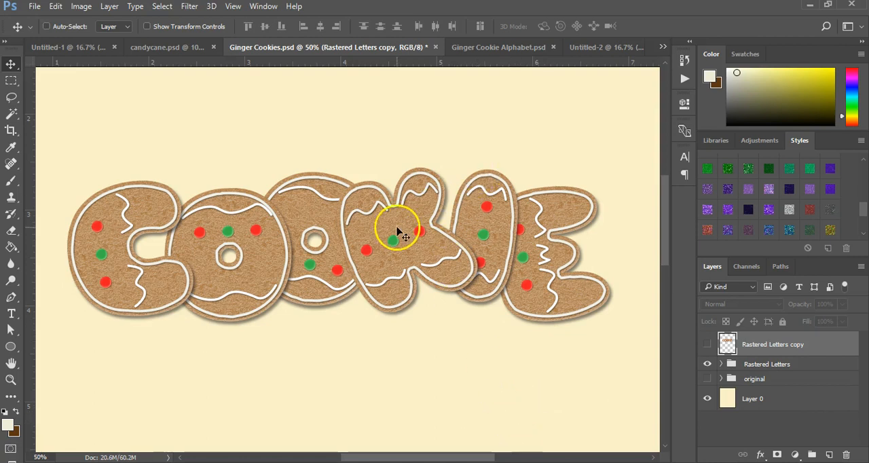
Switch to the Ginger Cookie Alphabet document and examine the separate letter layers in the Rastered Alphabet group.
left_click(495, 47)
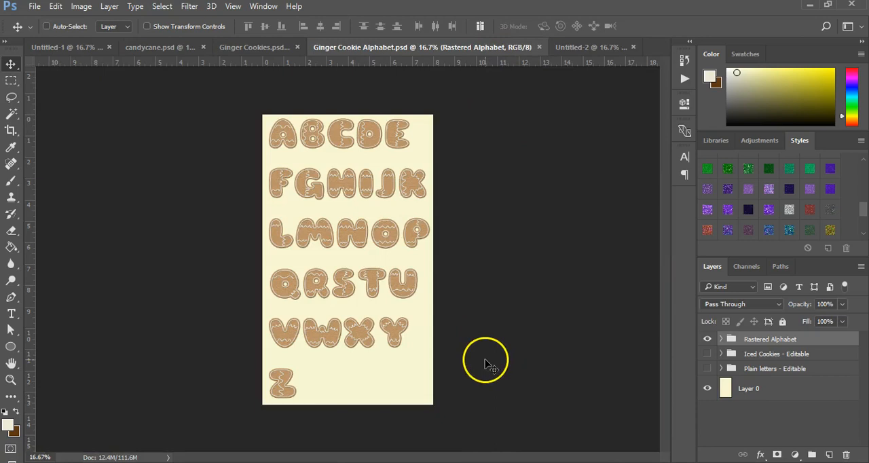
left_click(10, 380)
left_click(296, 130)
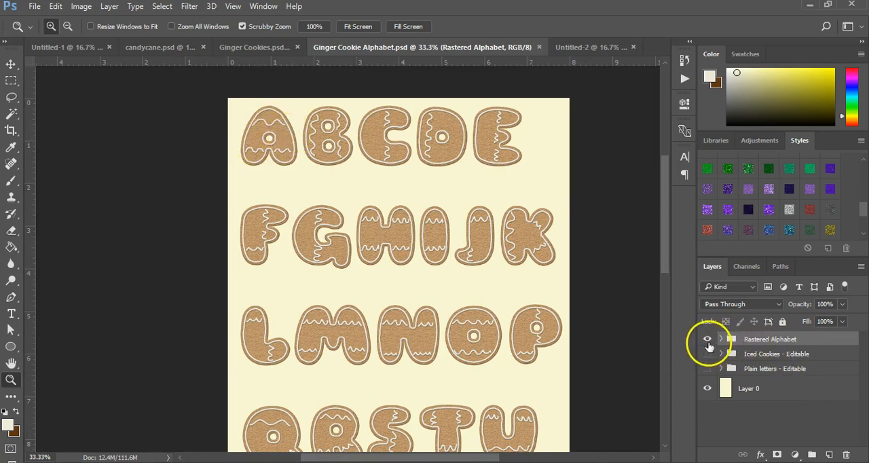
left_click(721, 339)
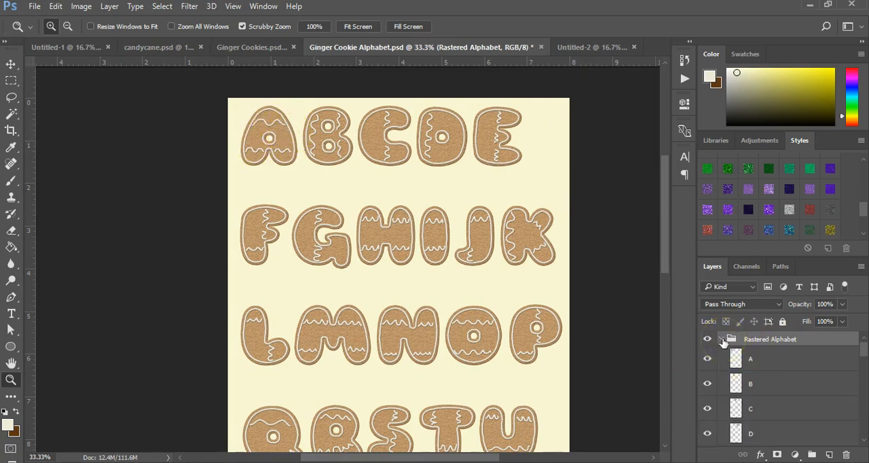
left_click(707, 359)
left_click(707, 359)
left_click(722, 340)
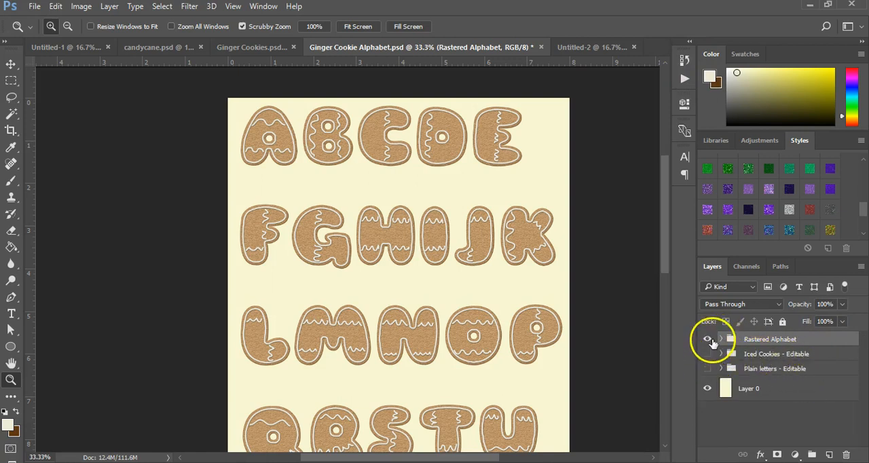
Hide the Rastered Alphabet group, show the Iced Cookies - Editable group and examine its shape layers.
left_click(708, 339)
left_click(708, 353)
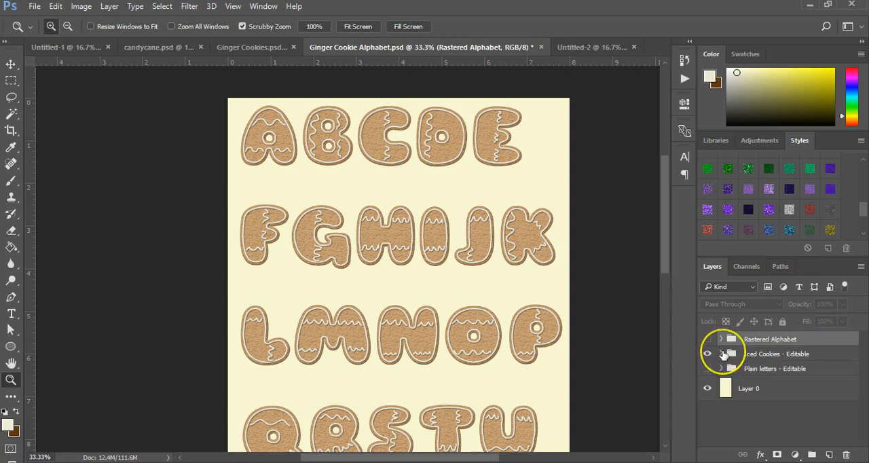
left_click(721, 354)
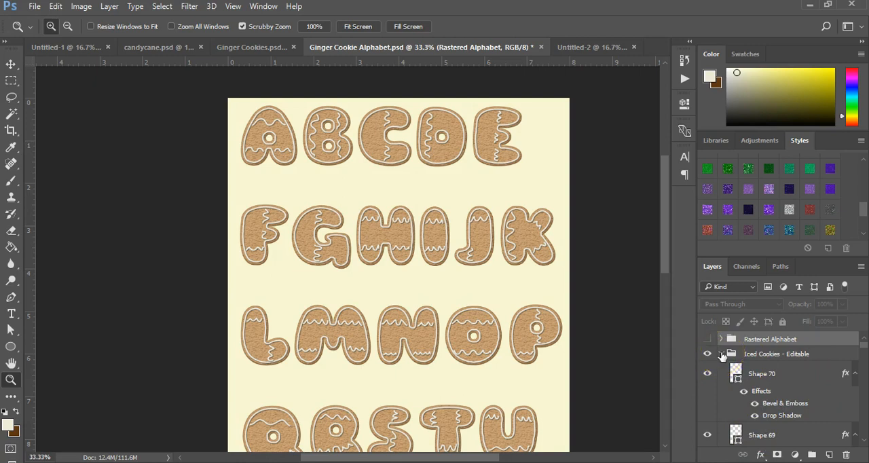
left_click(721, 353)
Show the Plain letters - Editable group instead of Iced Cookies - Editable and examine its icing, texture and text layers.
left_click(707, 354)
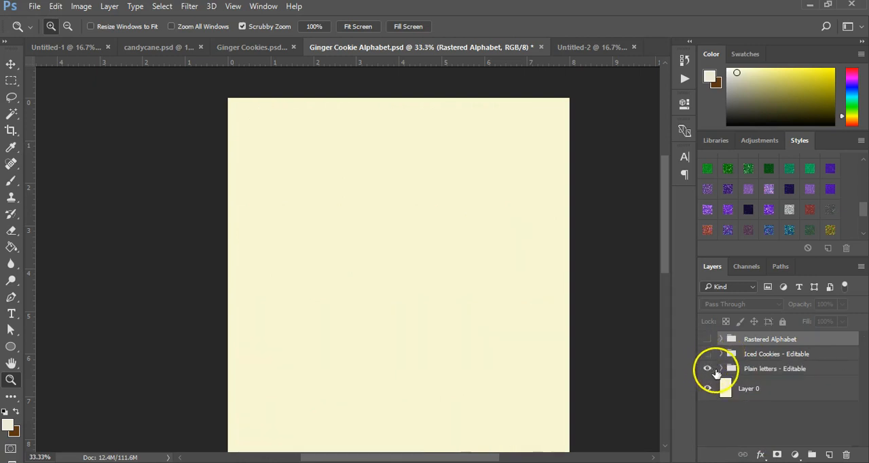
left_click(721, 369)
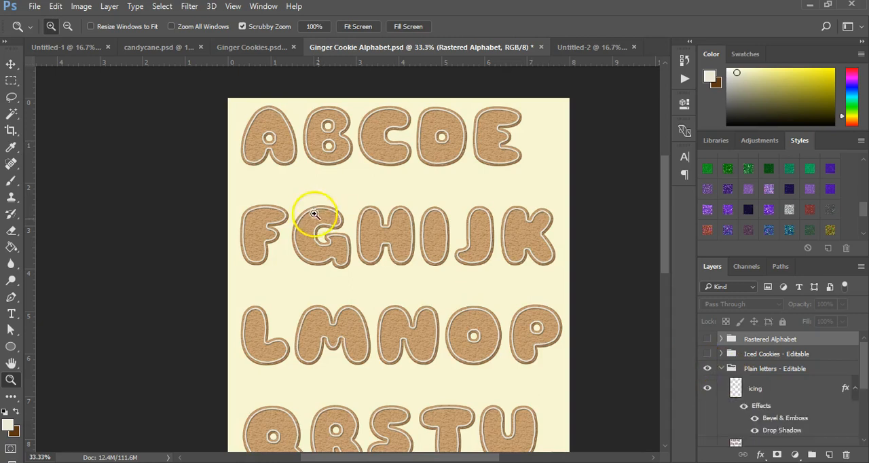
scroll(744, 403, "down", 5)
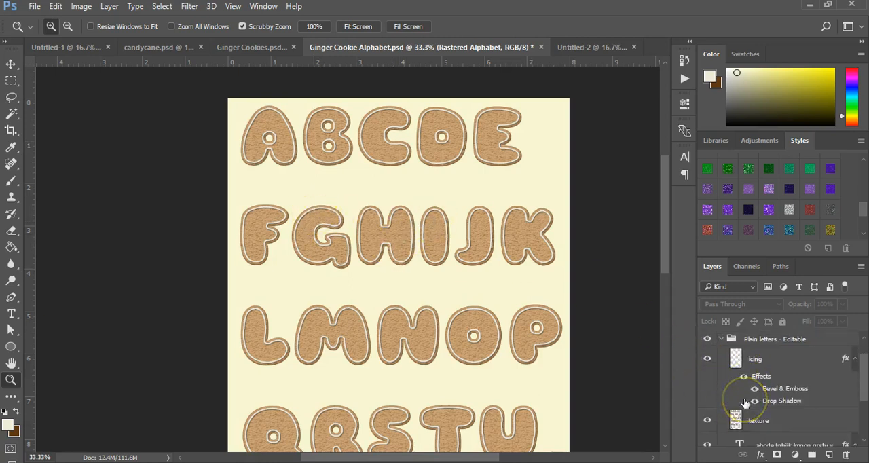
scroll(744, 404, "up", 2)
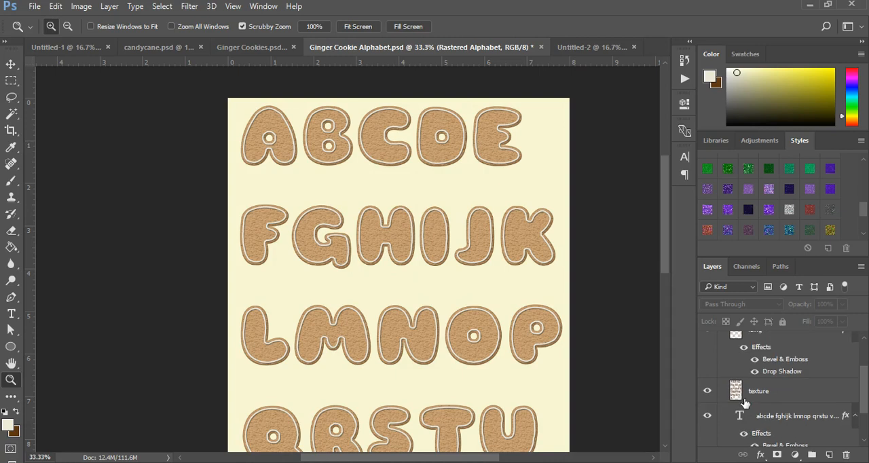
scroll(749, 397, "up", 2)
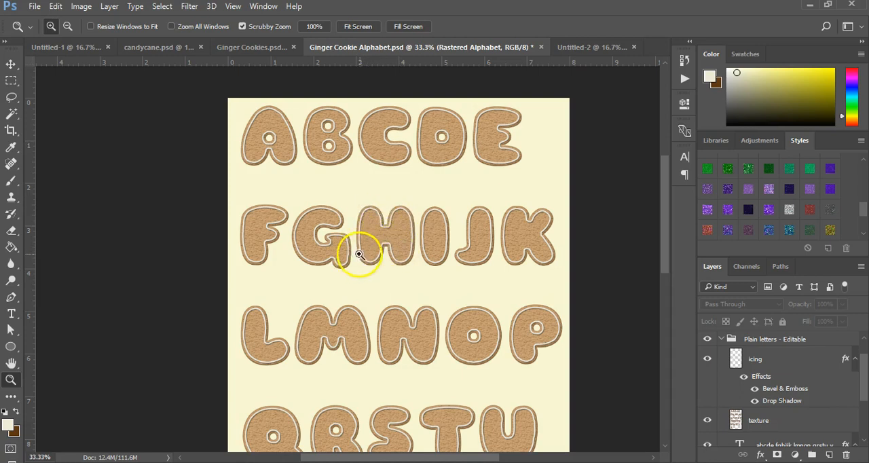
Look at the copy and paste layer style commands for the icing layer, and collapse the Plain letters - Editable group.
right_click(753, 360)
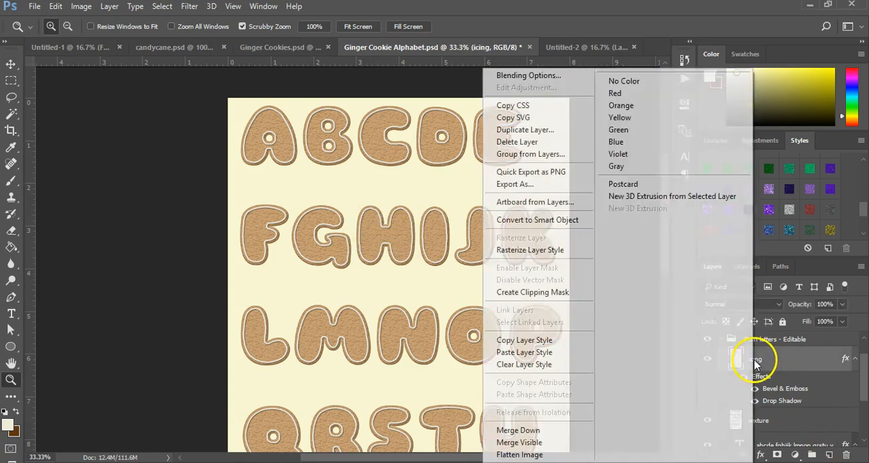
left_click(547, 353)
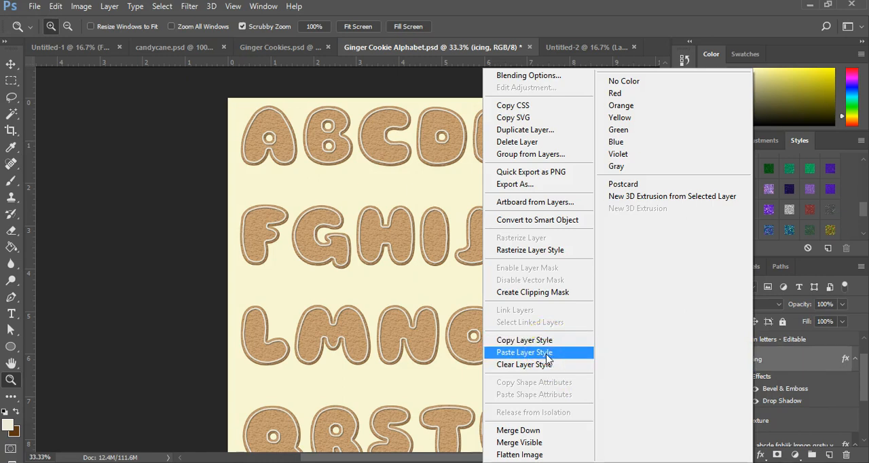
left_click(820, 366)
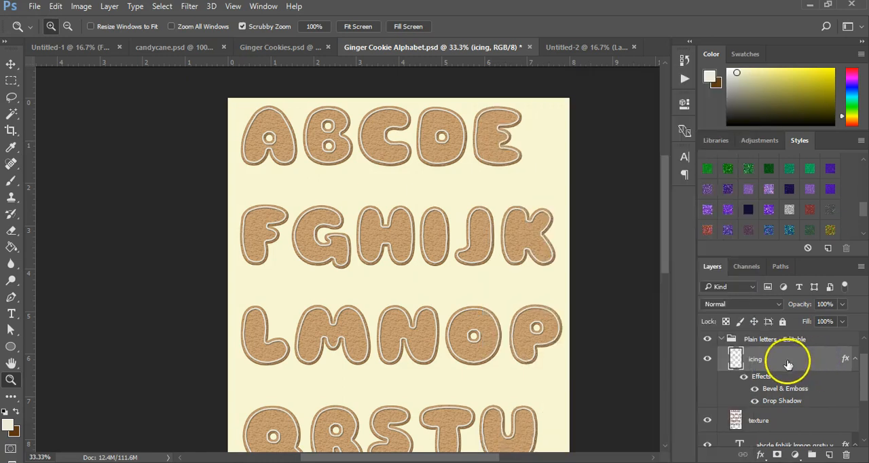
left_click(720, 339)
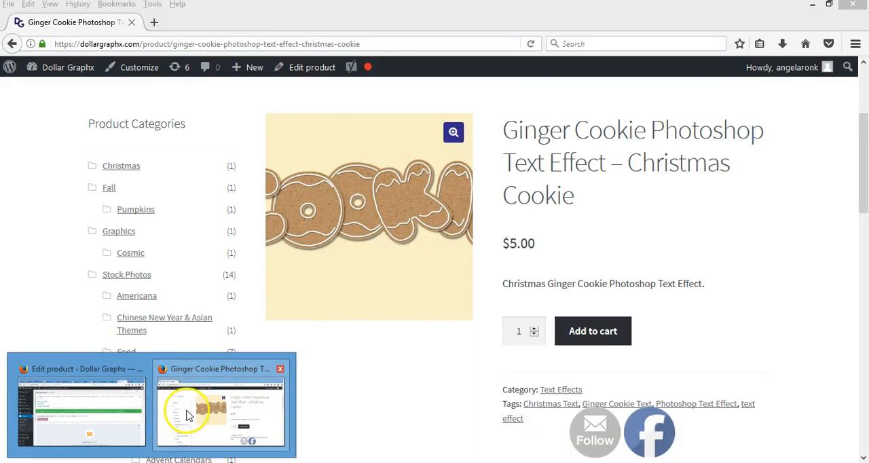
Switch to Firefox and examine the Ginger Cookie Photoshop Text Effect product page on dollargraphx.com, including its related products.
left_click(189, 415)
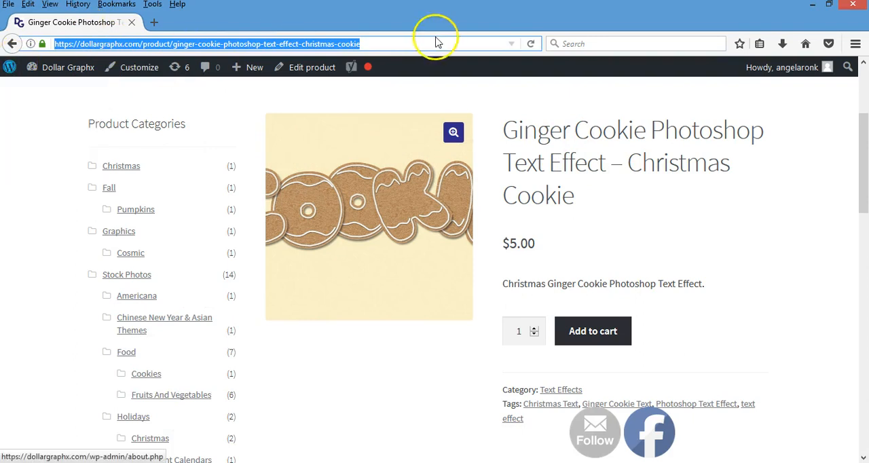
scroll(181, 204, "up", 3)
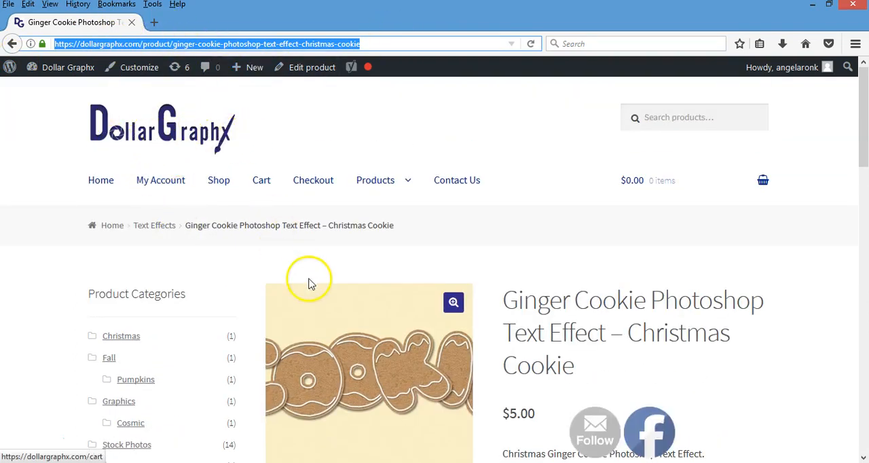
scroll(309, 284, "down", 3)
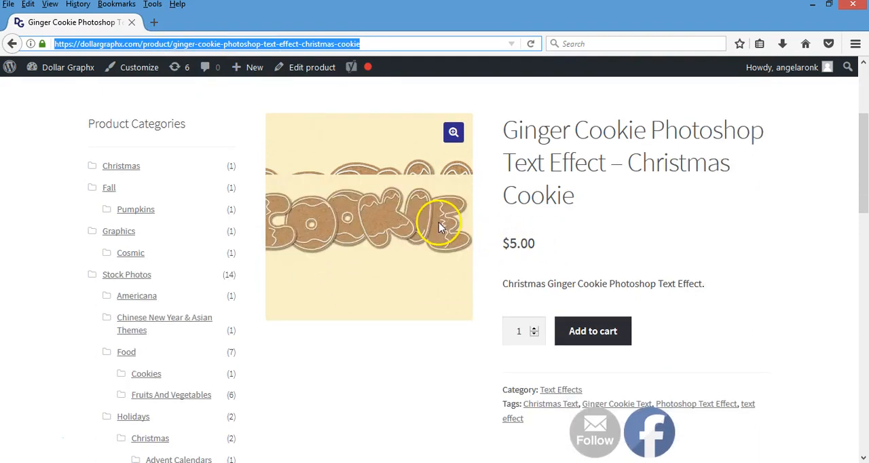
scroll(461, 255, "down", 15)
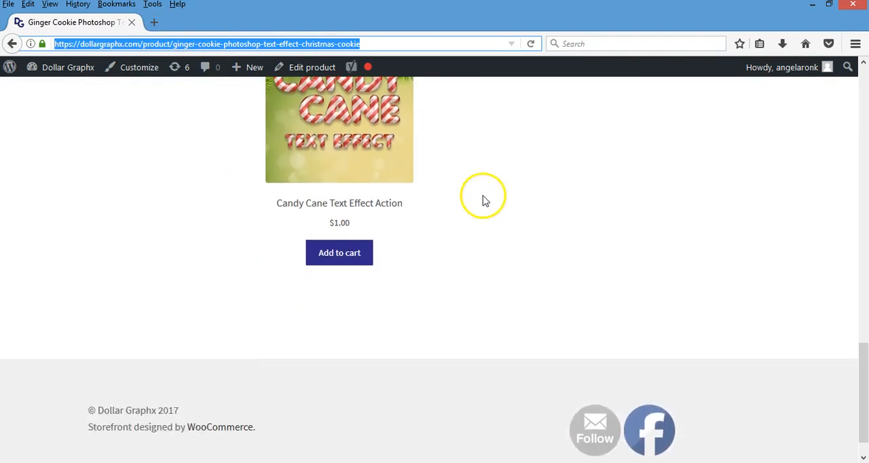
scroll(516, 285, "up", 3)
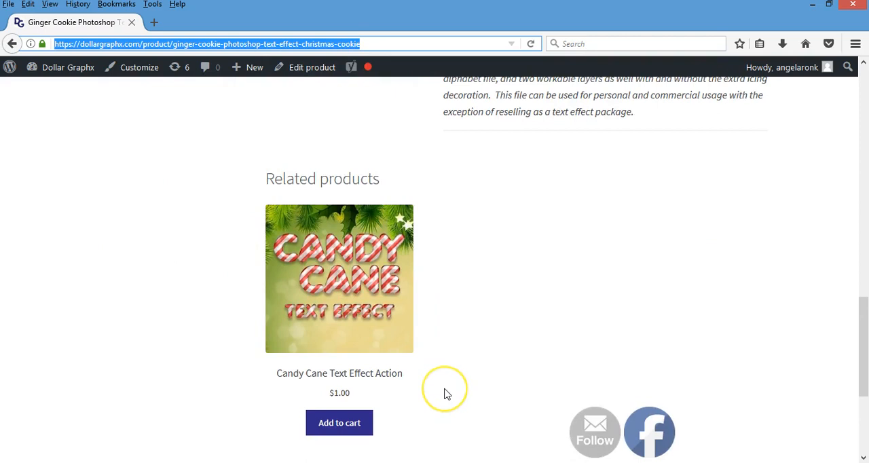
scroll(446, 393, "up", 12)
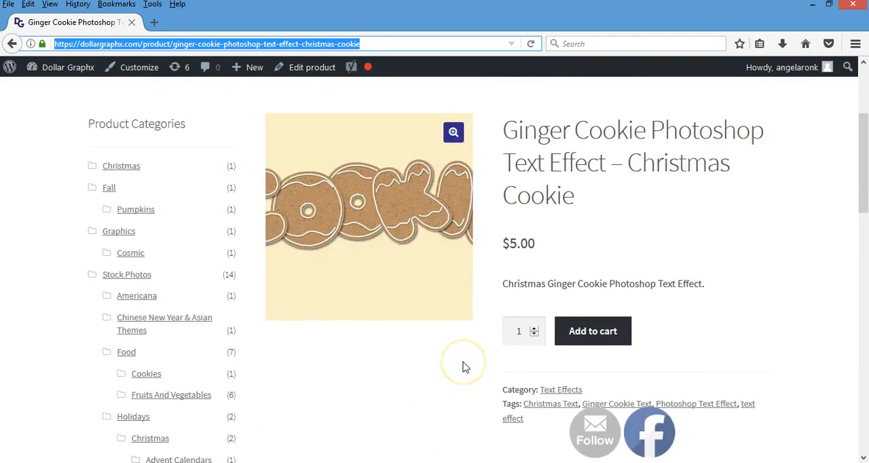
Switch back to Photoshop and bring up the blank Untitled-2 document.
left_click(813, 6)
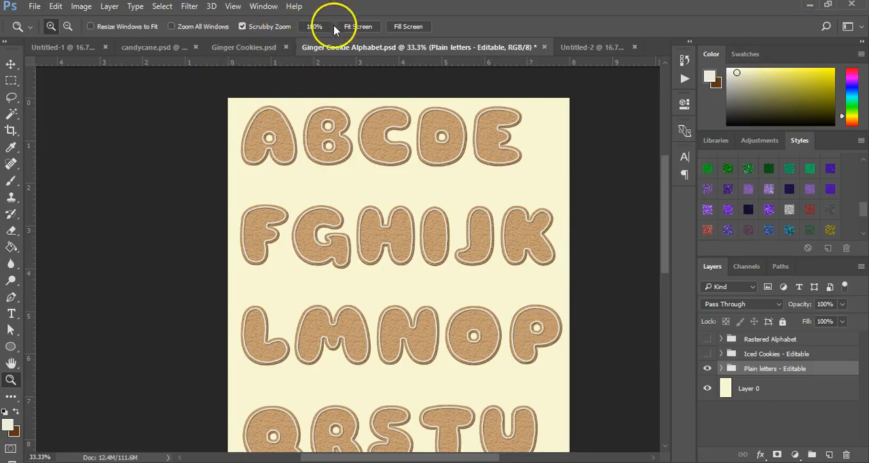
left_click(237, 48)
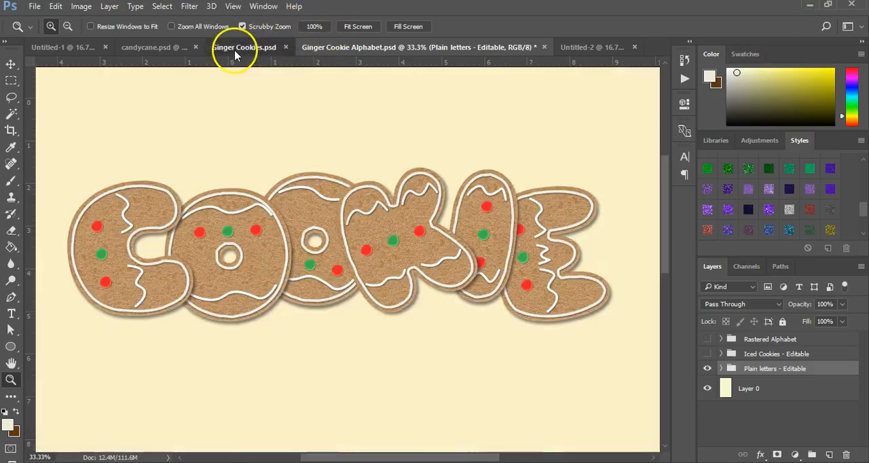
left_click(603, 48)
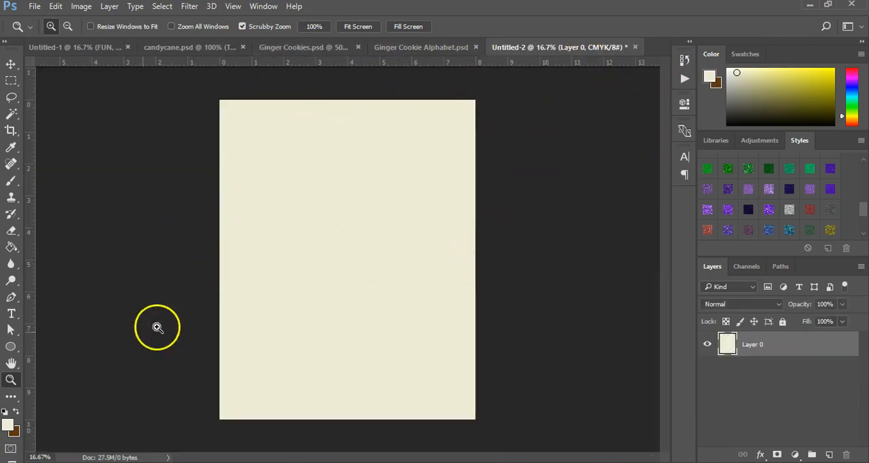
Add the text COOKIE in Sniglet at 140 pt and move it to the page's left edge, above the middle.
left_click(11, 314)
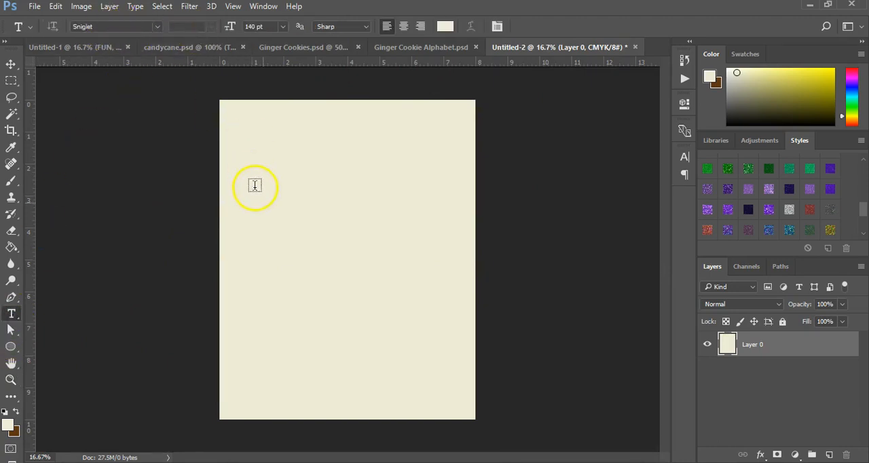
left_click(256, 228)
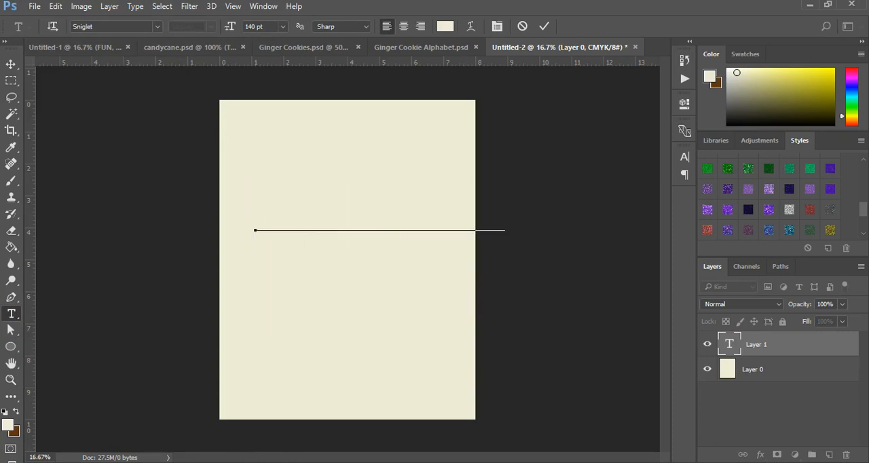
left_click(11, 64)
left_click_drag(369, 216, 331, 231)
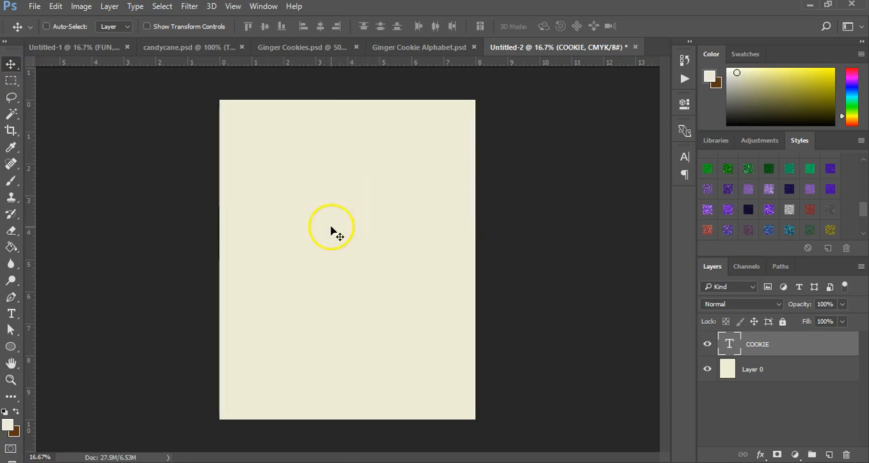
Add a Color Overlay with the colour C19D75 to the COOKIE text layer.
left_click(759, 454)
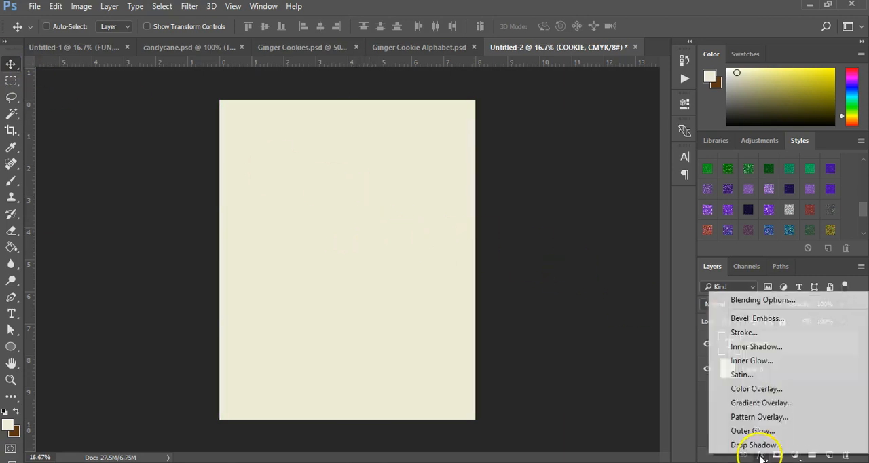
left_click(743, 388)
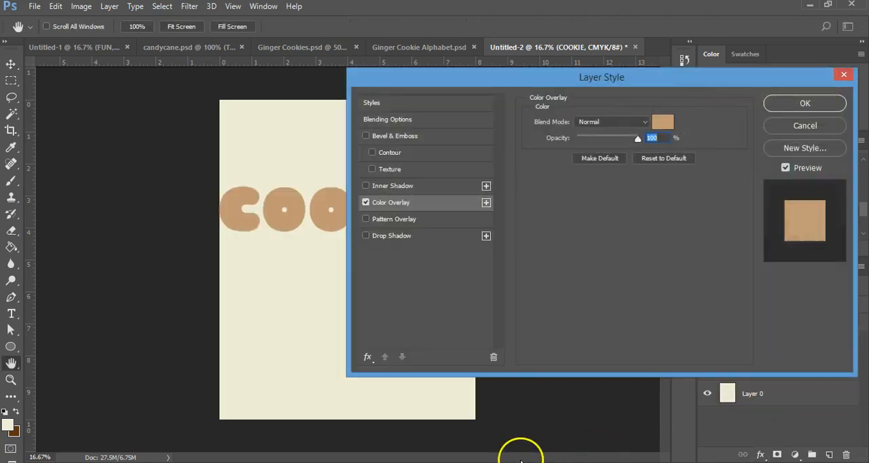
left_click(662, 122)
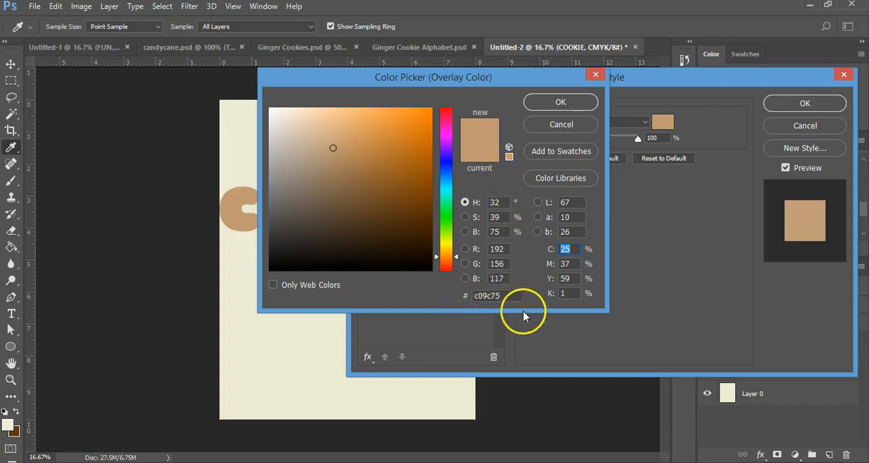
left_click_drag(506, 296, 462, 307)
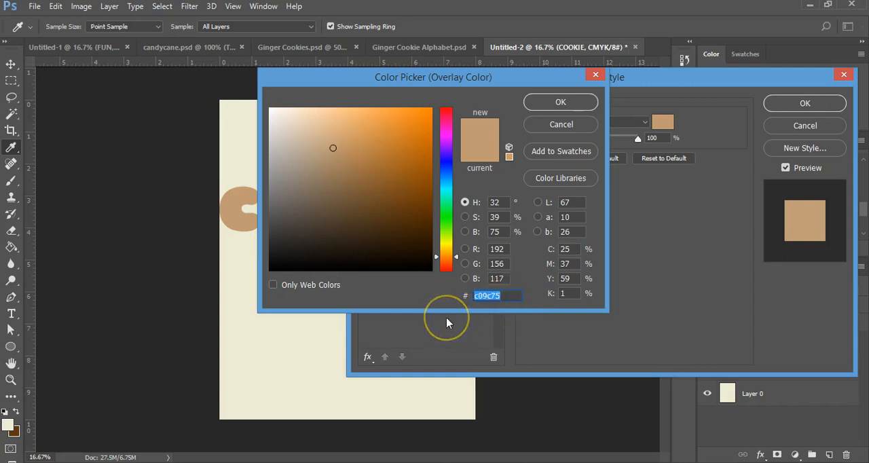
type("C1")
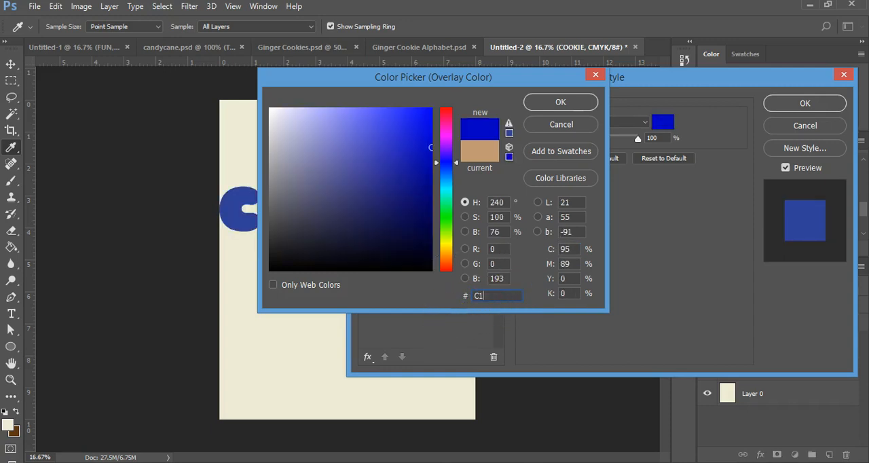
type("9D75")
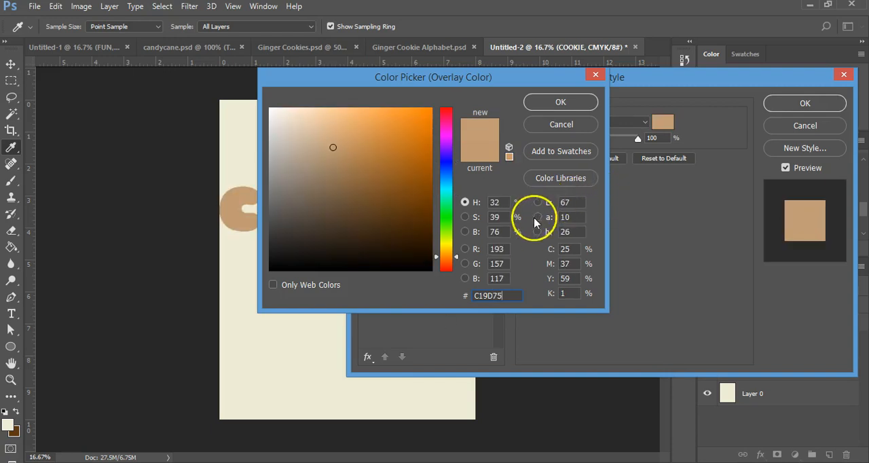
left_click(561, 101)
Add an Inner Bevel to the COOKIE text with the Chisel Hard technique, 10 px size and 0 px soften.
left_click_drag(616, 83, 551, 92)
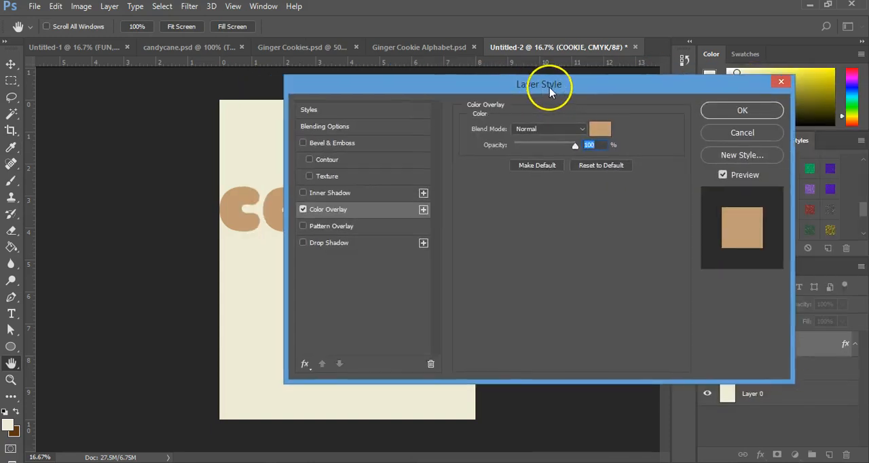
left_click(347, 143)
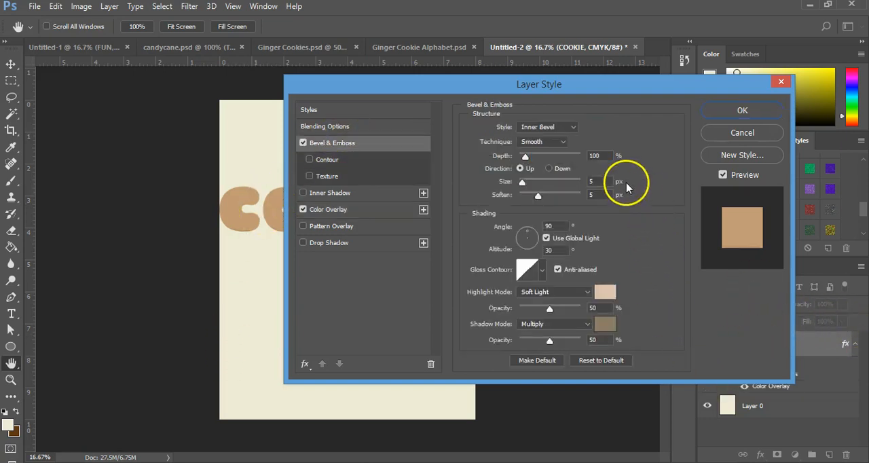
left_click(533, 145)
left_click(541, 161)
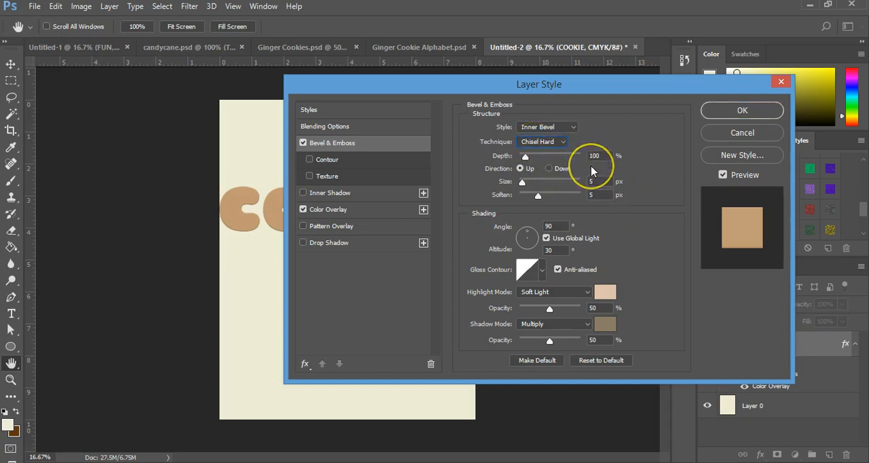
left_click_drag(604, 182, 574, 192)
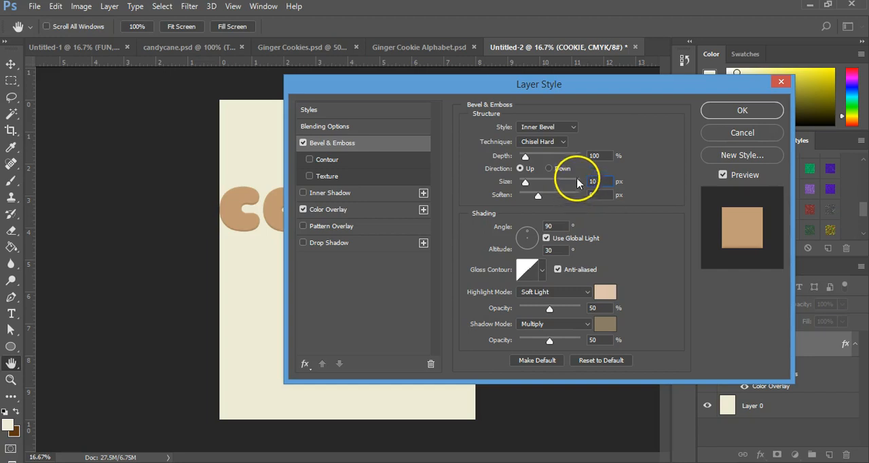
left_click_drag(596, 195, 572, 198)
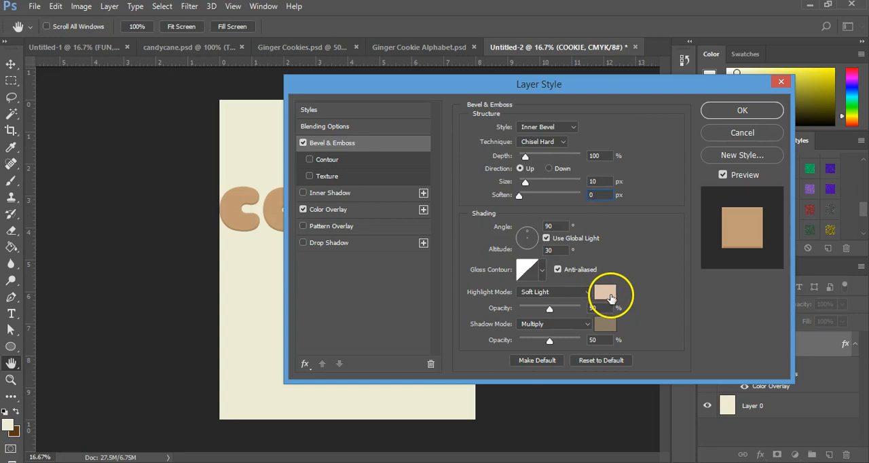
Use dcc3ac as the bevel's highlight colour and 897d66 as its shadow colour.
left_click(604, 293)
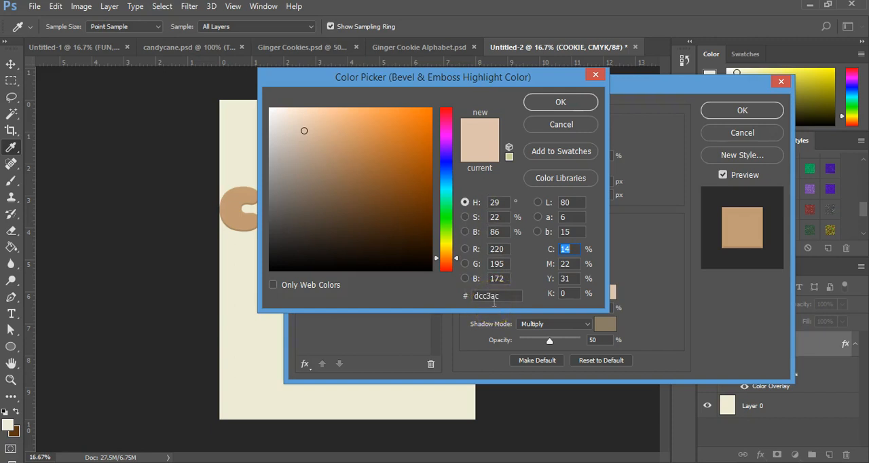
left_click(540, 100)
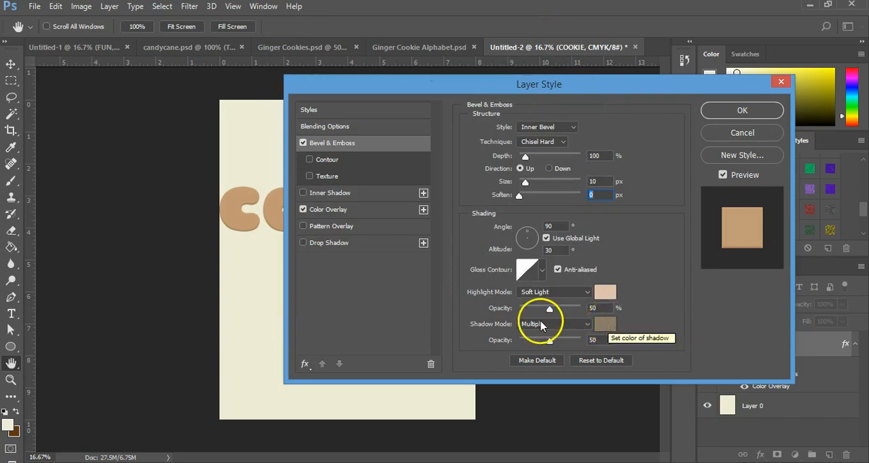
left_click(604, 325)
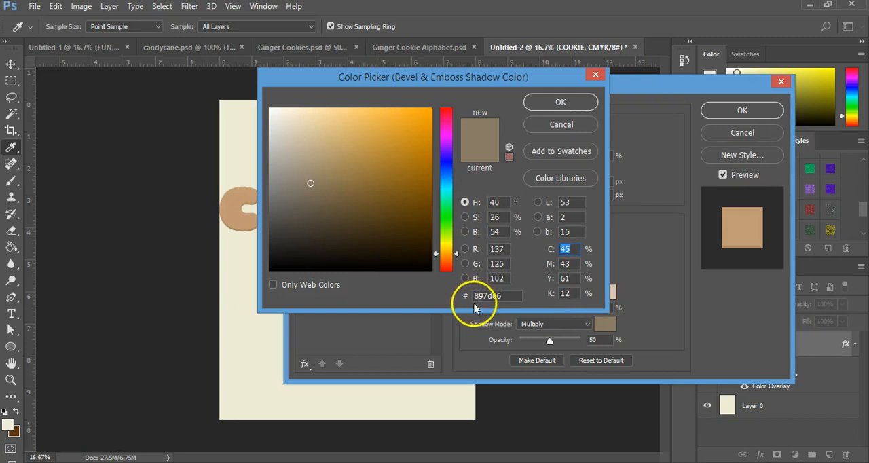
left_click(555, 102)
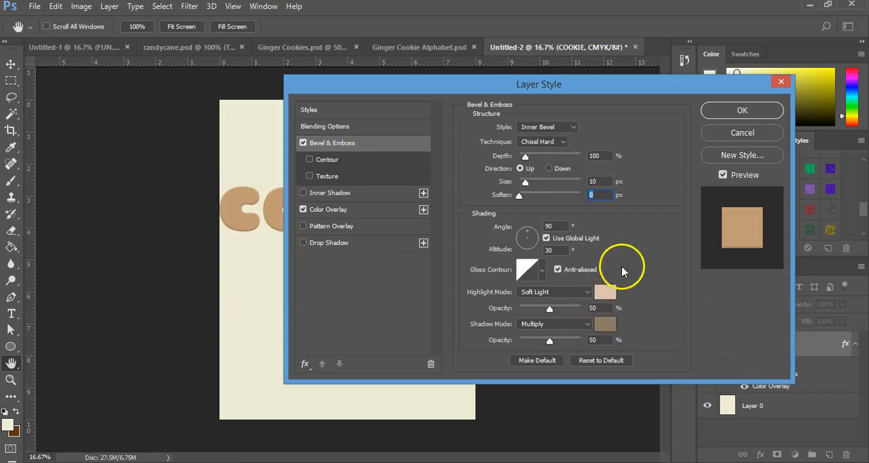
Enable the bevel's contour with the Half Round shape and a range of 50%.
left_click(331, 165)
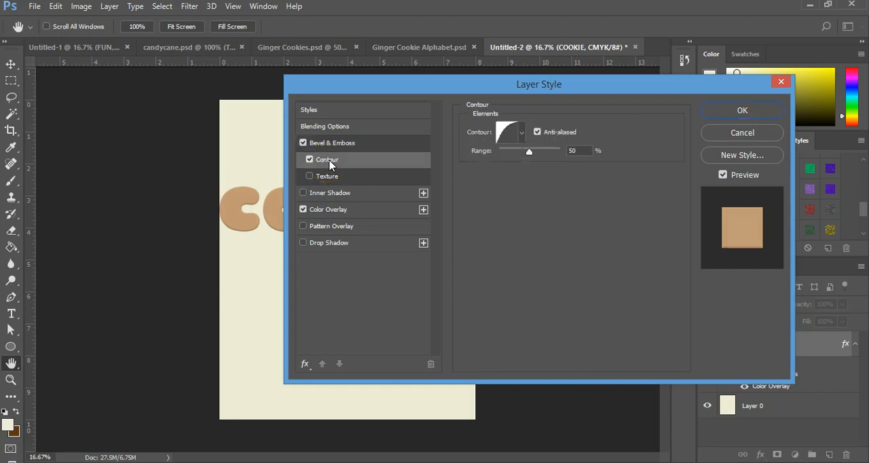
left_click(520, 133)
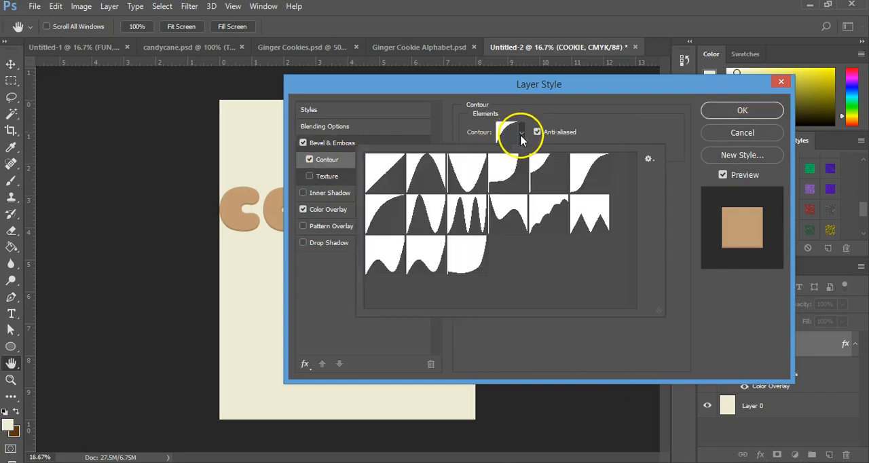
left_click(375, 225)
double_click(572, 153)
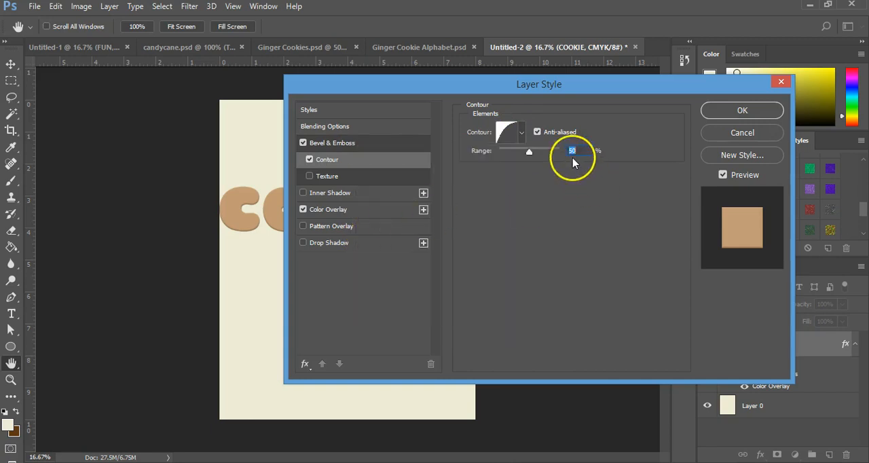
Enable the bevel's texture with the sixth rock pattern, inverted, at 75% scale and +150% depth.
left_click(342, 178)
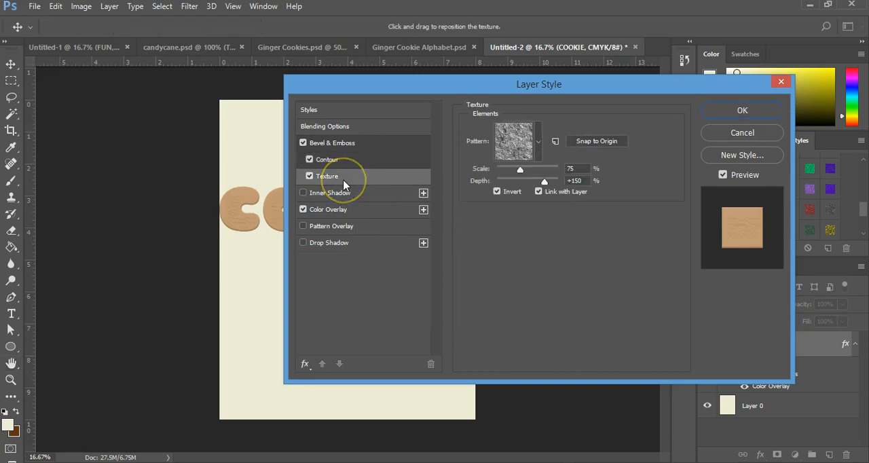
left_click(538, 154)
left_click(527, 189)
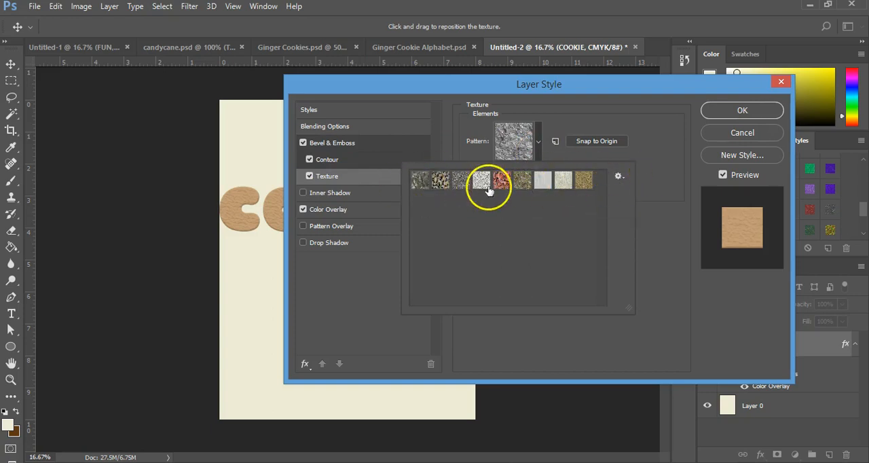
left_click(618, 177)
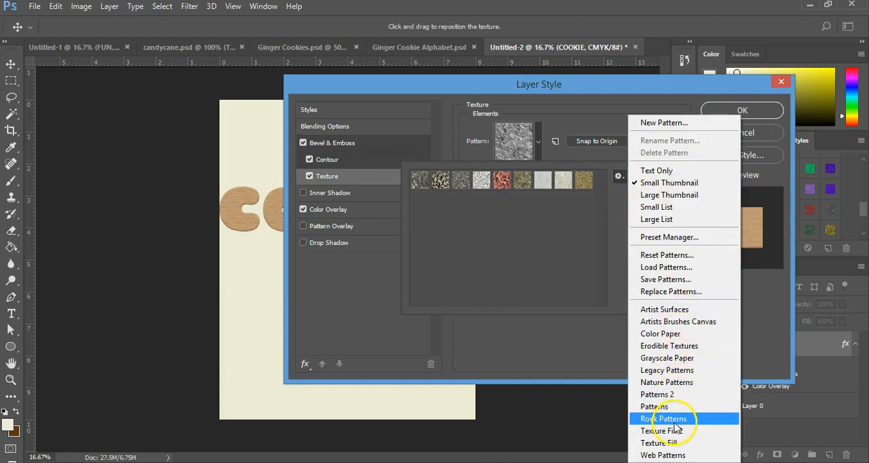
left_click(522, 186)
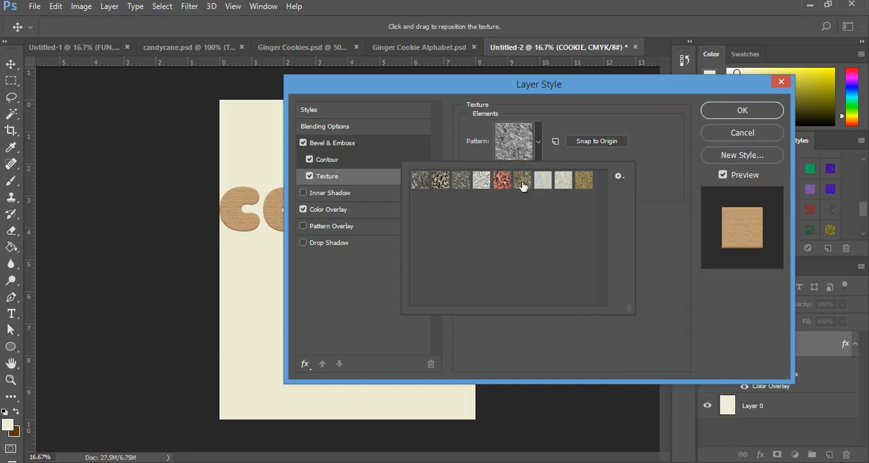
double_click(522, 186)
left_click(575, 180)
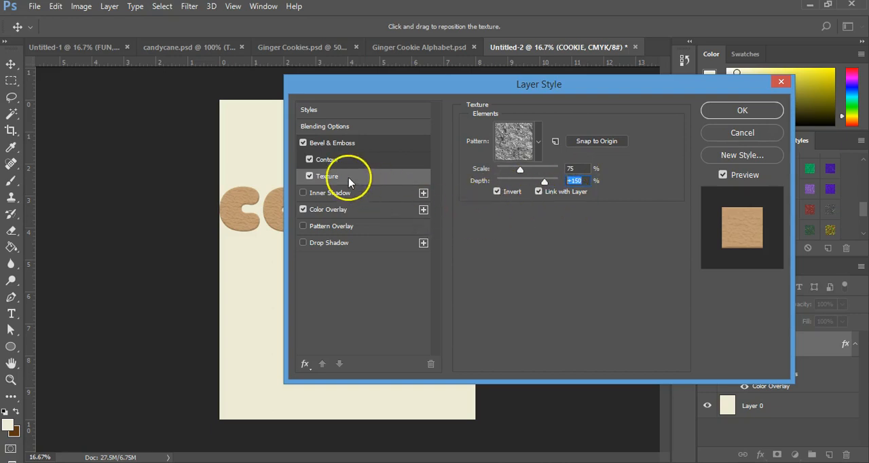
Add a Multiply Inner Shadow in 442c16 with 75% opacity, 0 px distance and 13 px size, and apply the layer style.
left_click(345, 195)
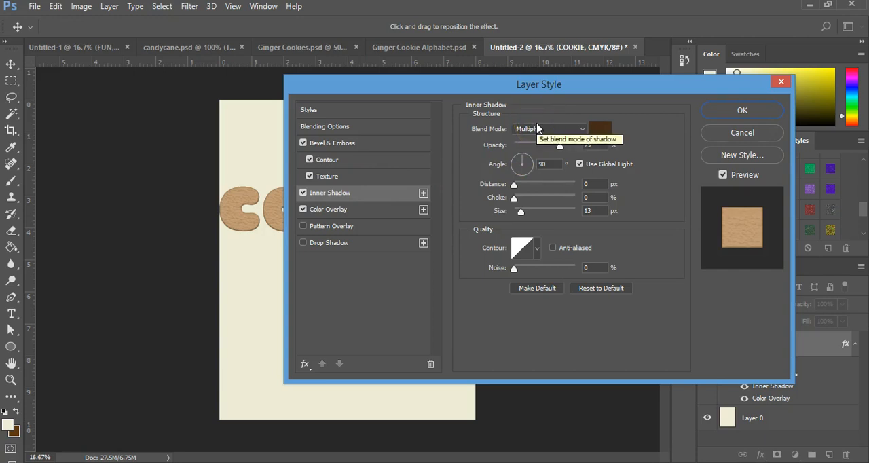
left_click(600, 128)
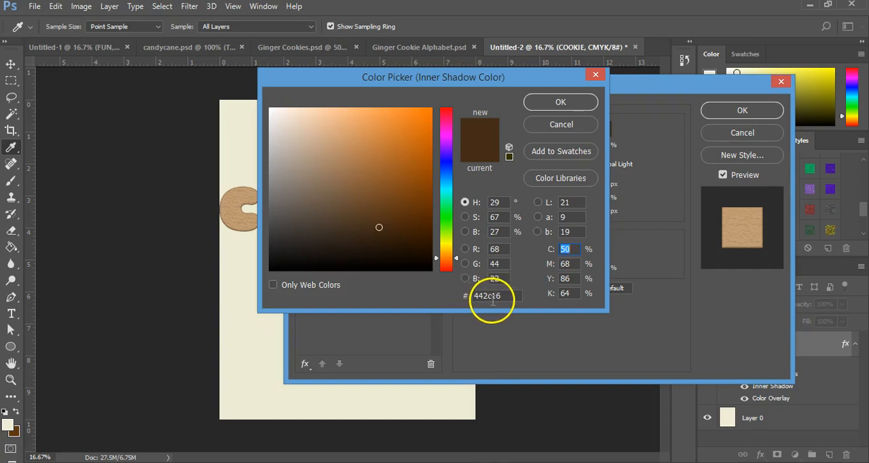
left_click(553, 104)
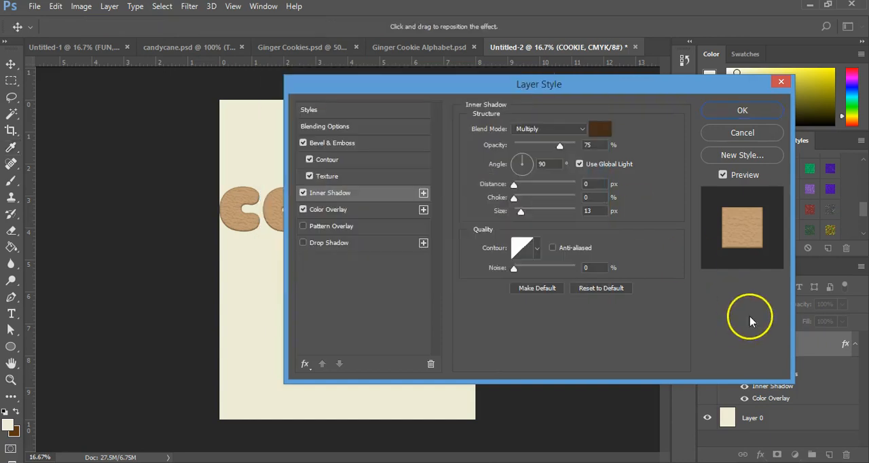
left_click(593, 184)
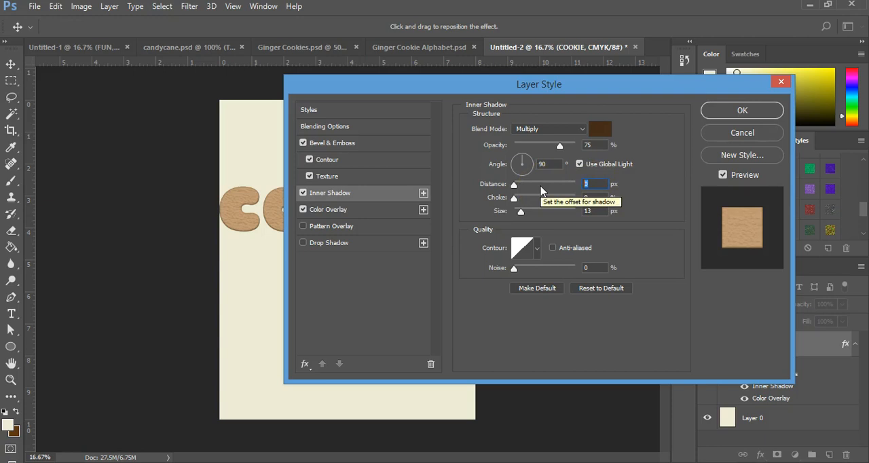
type("1")
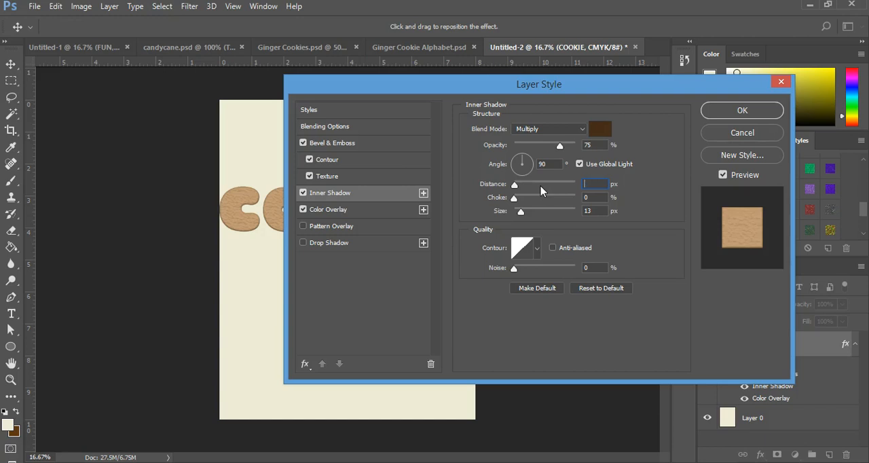
left_click_drag(602, 212, 575, 213)
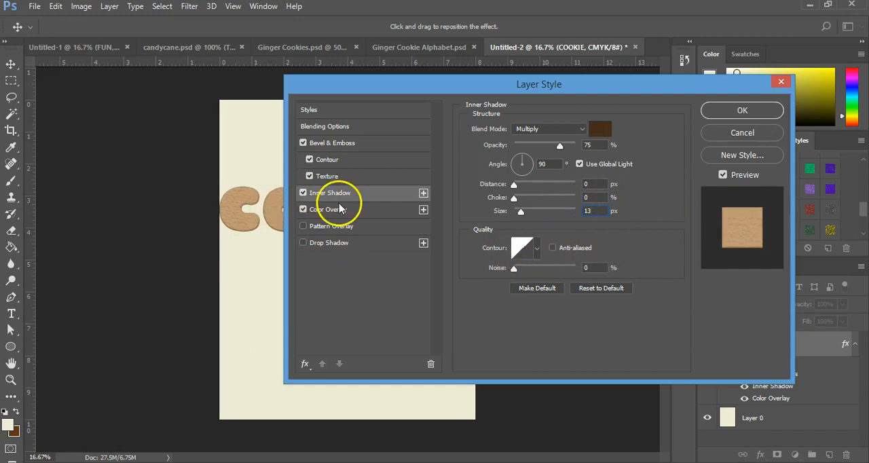
left_click(343, 228)
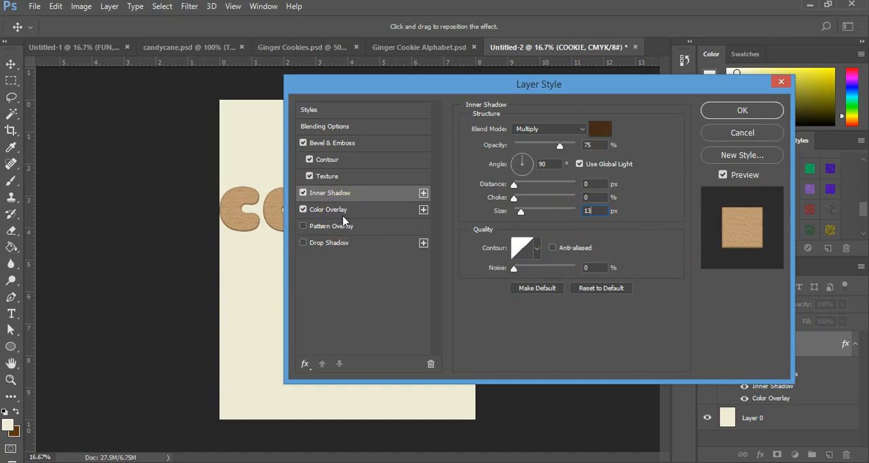
left_click(740, 111)
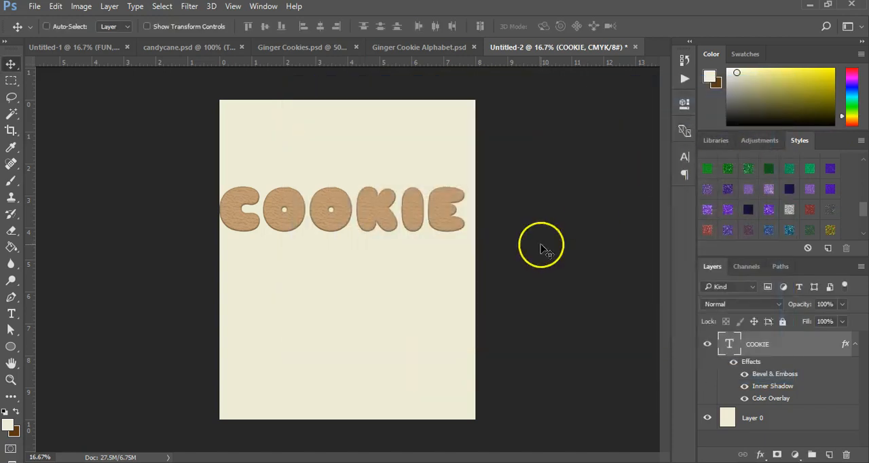
Move the COOKIE text slightly so it sits centred across the page, and load its letter outlines as a selection.
mouse_move(278, 205)
left_mouse_down()
mouse_move(291, 200)
mouse_move(283, 200)
left_mouse_up()
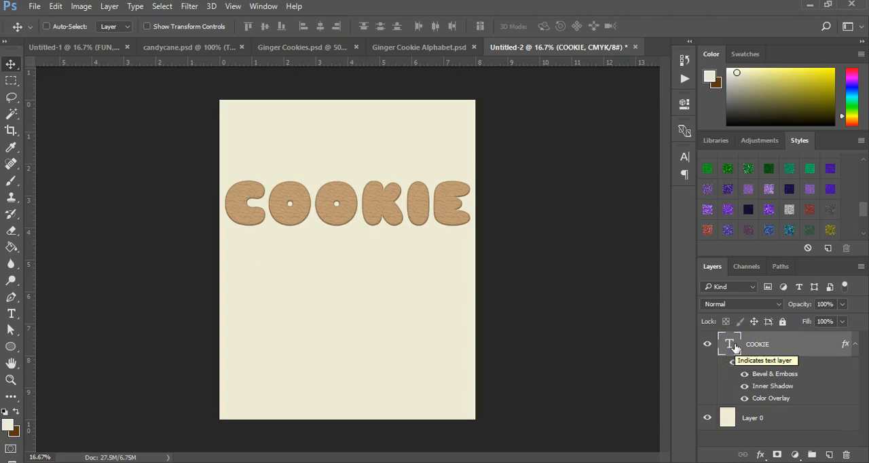
key("ctrl")
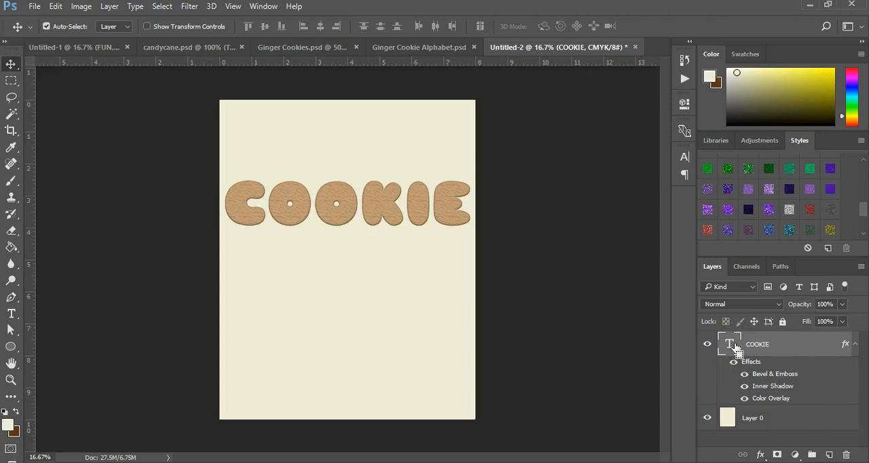
left_click(730, 345, "ctrl")
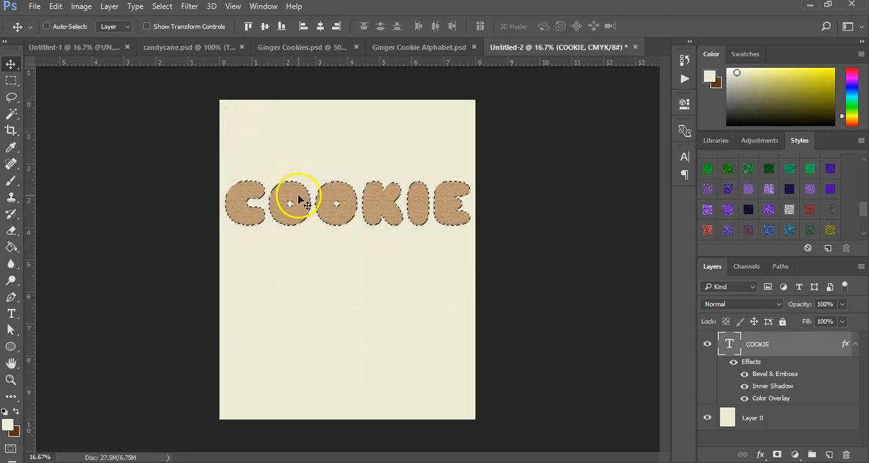
Create a new layer above the COOKIE text and name it TEXTURE.
left_click(828, 454)
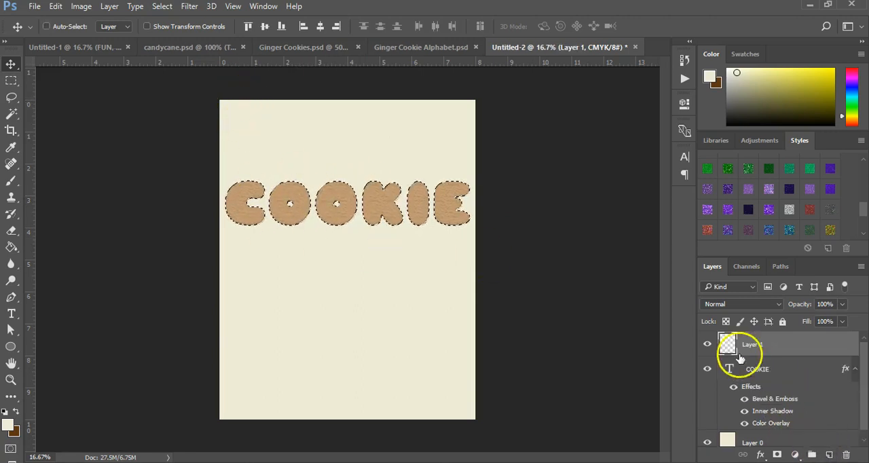
double_click(752, 344)
type("TEXTURE")
key("Return")
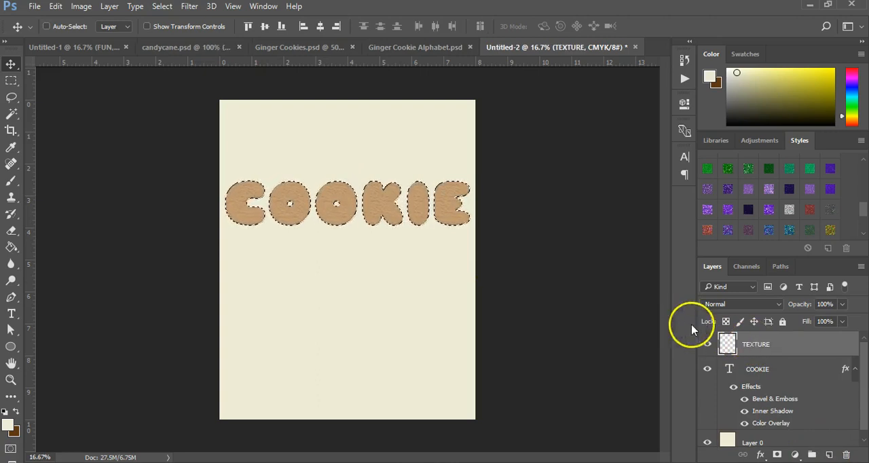
Try rendering Clouds inside the letter selection on the TEXTURE layer, and undo the filter.
left_click(188, 7)
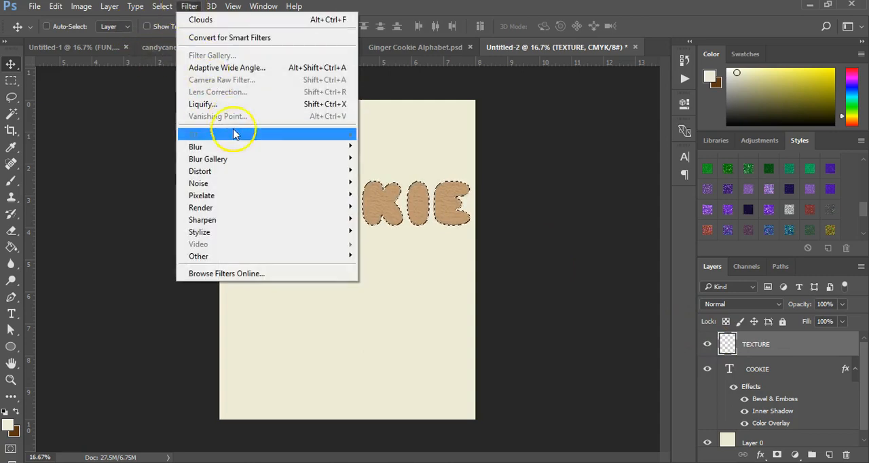
mouse_move(265, 211)
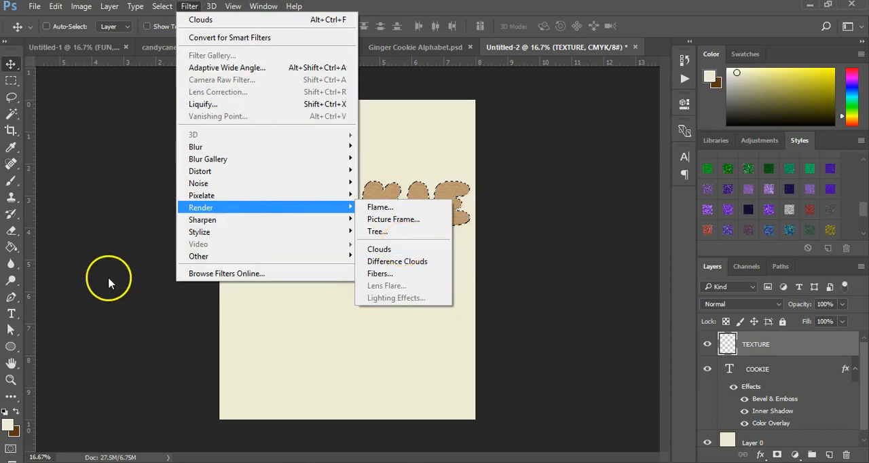
mouse_move(346, 256)
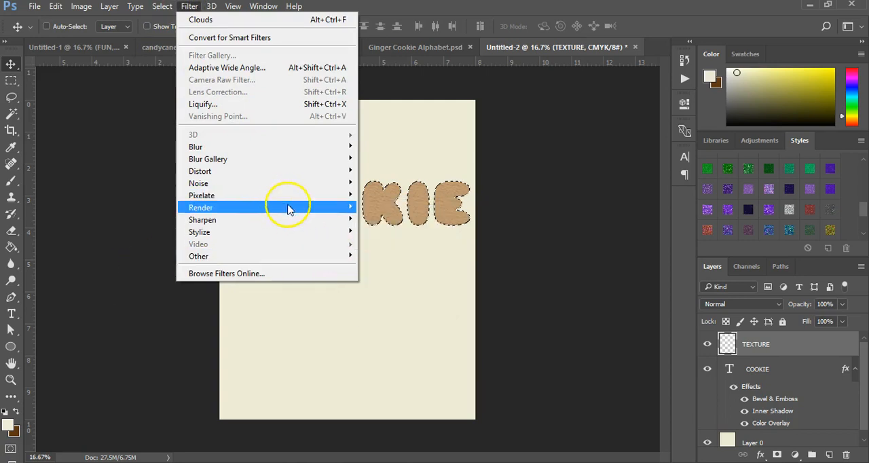
mouse_move(346, 208)
left_click(384, 249)
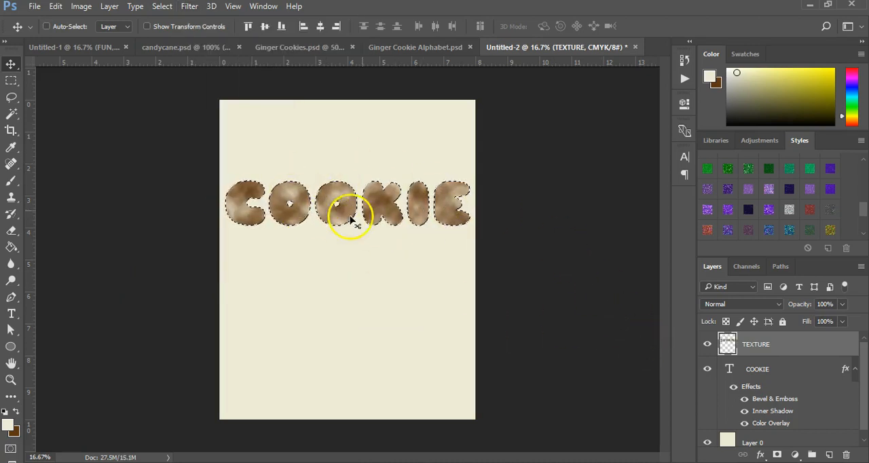
key("ctrl+z")
Set the foreground colour to C19D75.
left_click(8, 425)
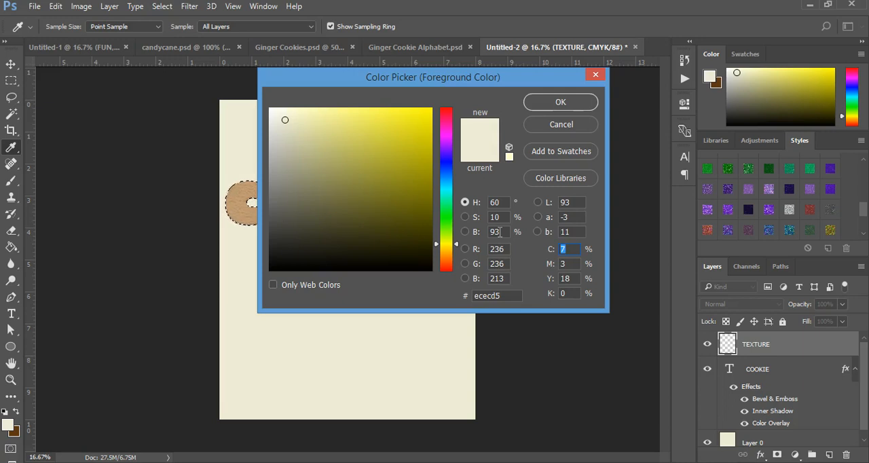
left_click(495, 295)
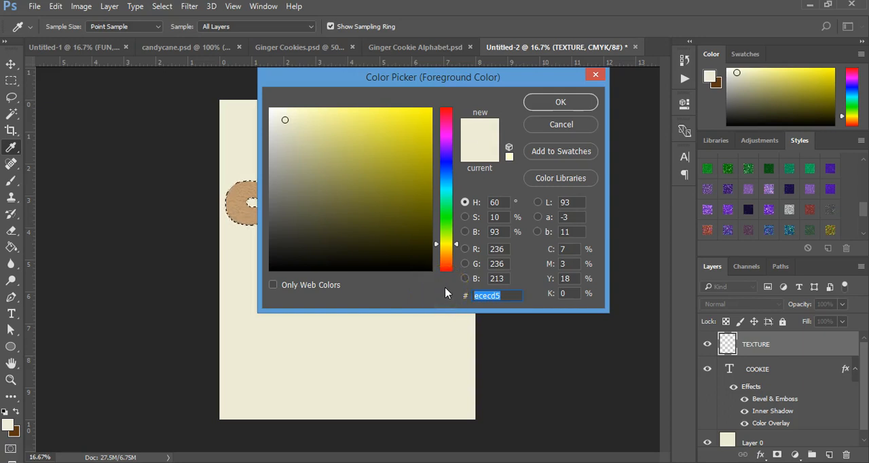
type("C1")
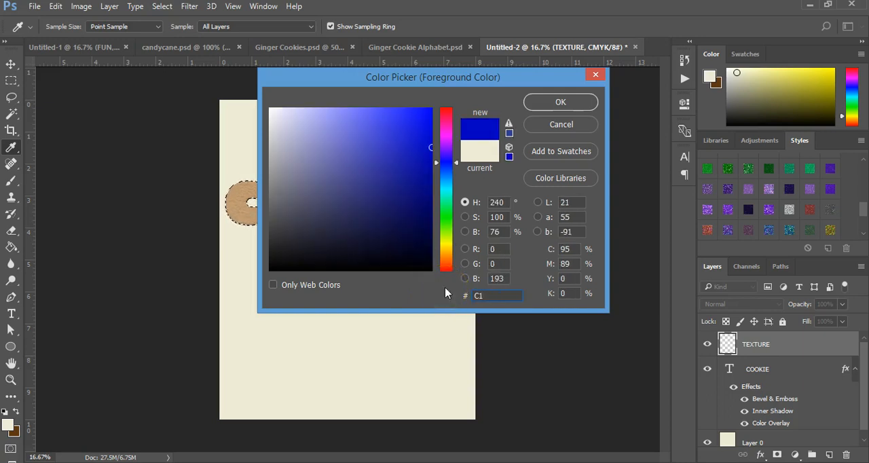
type("9D75")
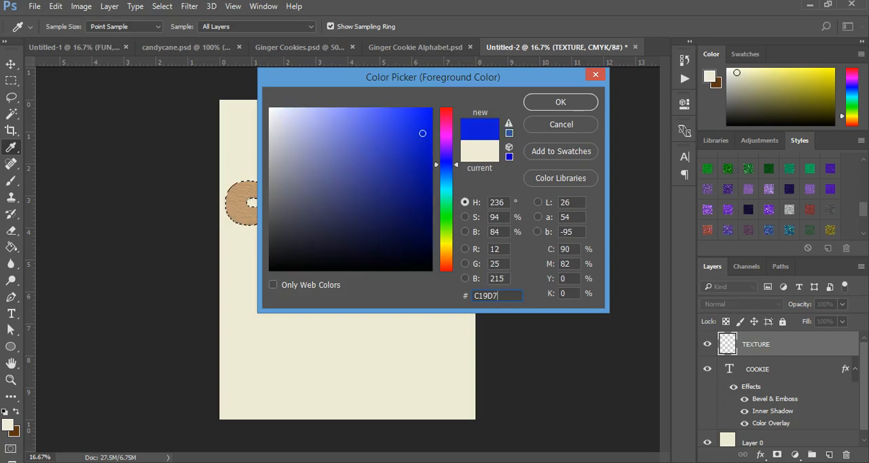
left_click(557, 102)
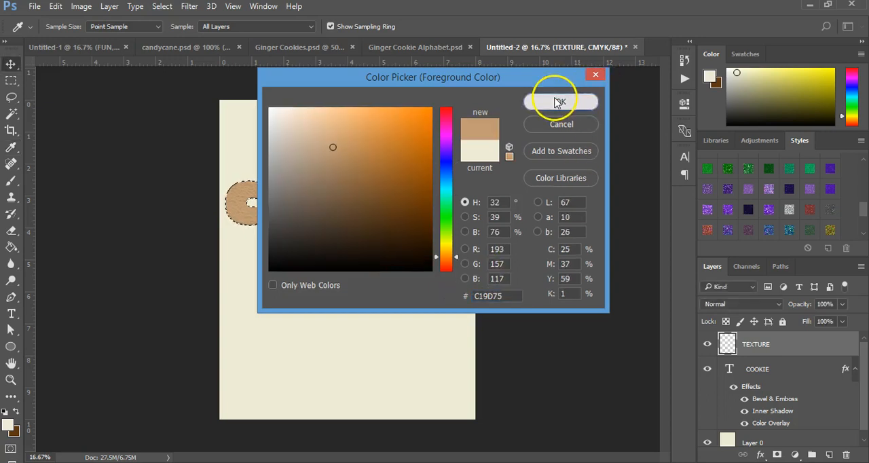
key("v")
Swap the foreground and background colours to check the dark brown's hex code, and swap them back.
key("x")
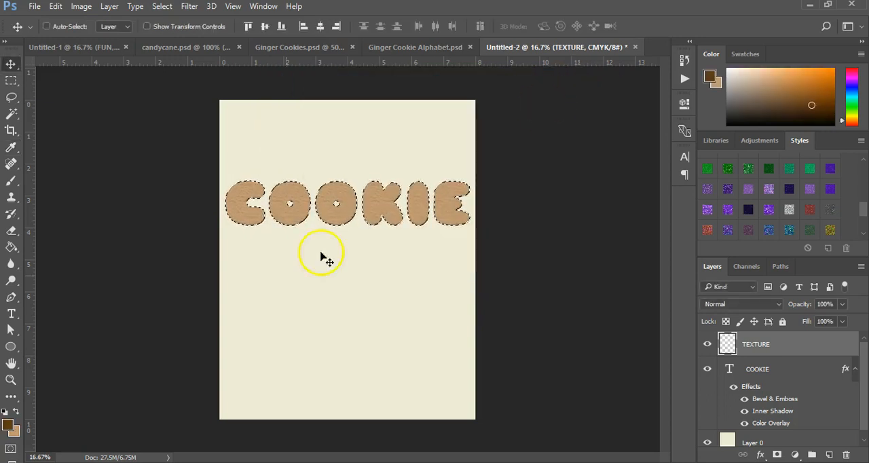
left_click(7, 427)
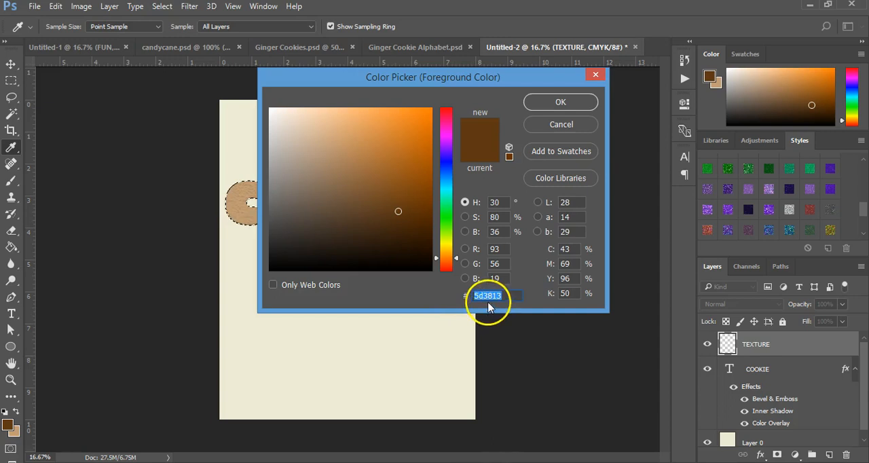
left_click(521, 103)
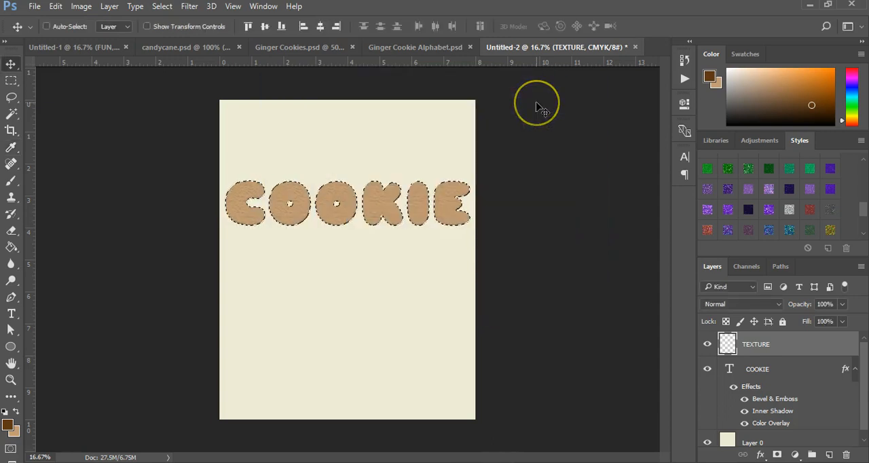
key("x")
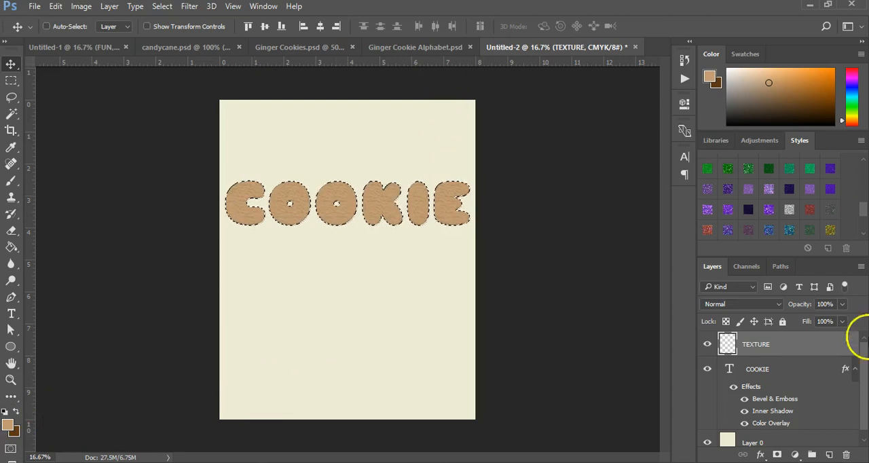
Render Clouds inside the letter selection on the TEXTURE layer, and remove the selection.
left_click(188, 7)
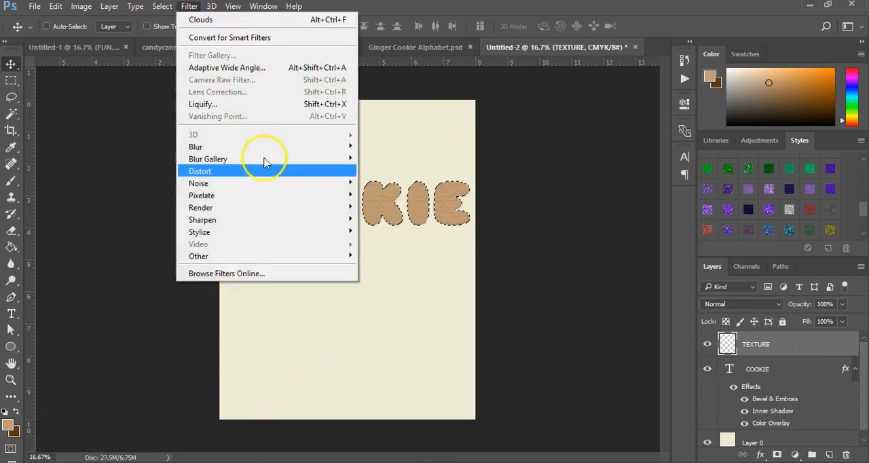
mouse_move(329, 207)
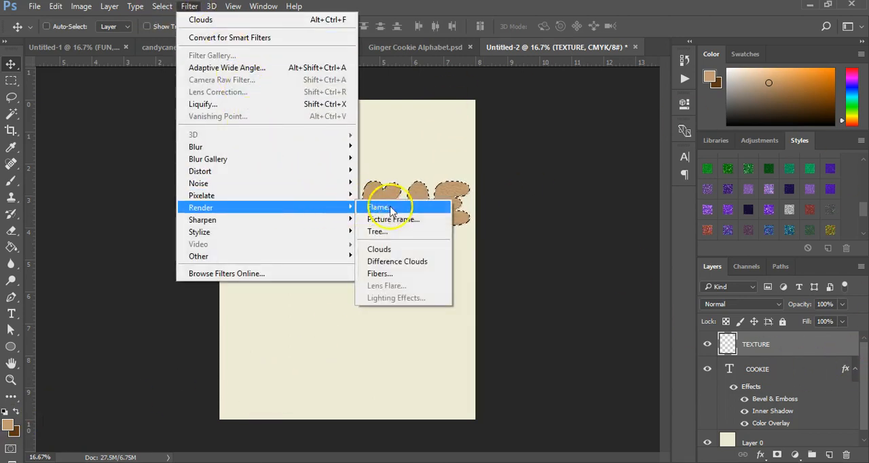
left_click(405, 250)
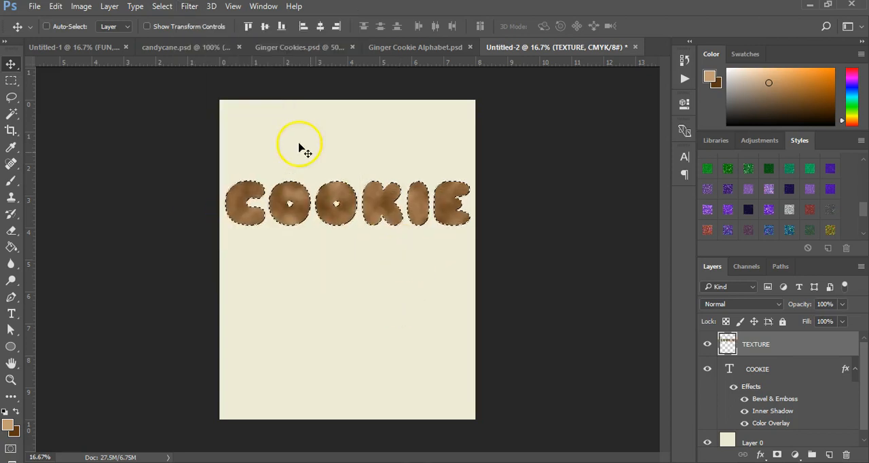
left_click(162, 8)
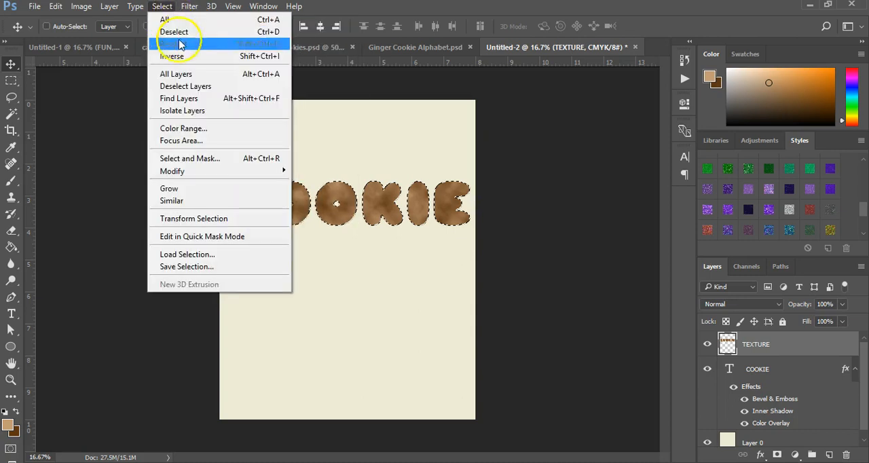
left_click(178, 32)
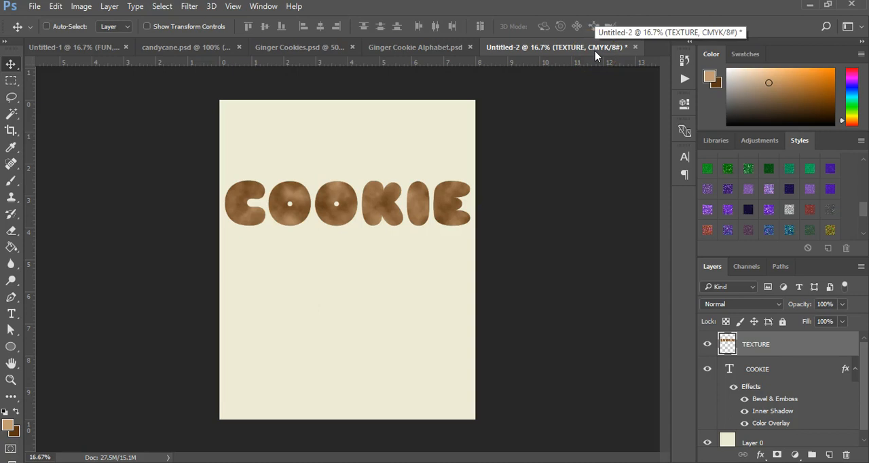
Convert the document to RGB Color mode, keeping its layers separate.
left_click(192, 7)
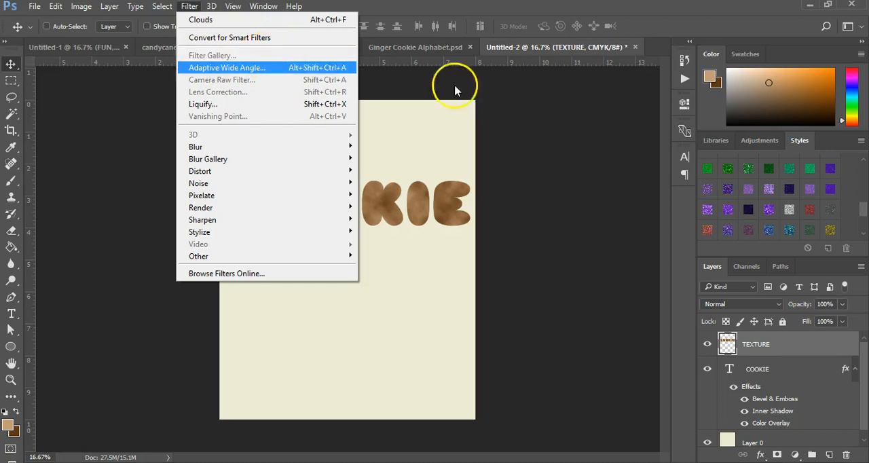
left_click(603, 56)
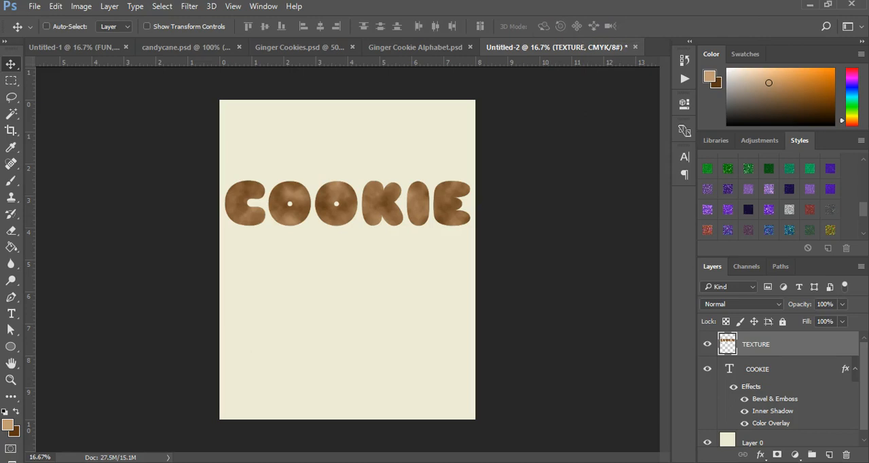
left_click(82, 8)
mouse_move(101, 19)
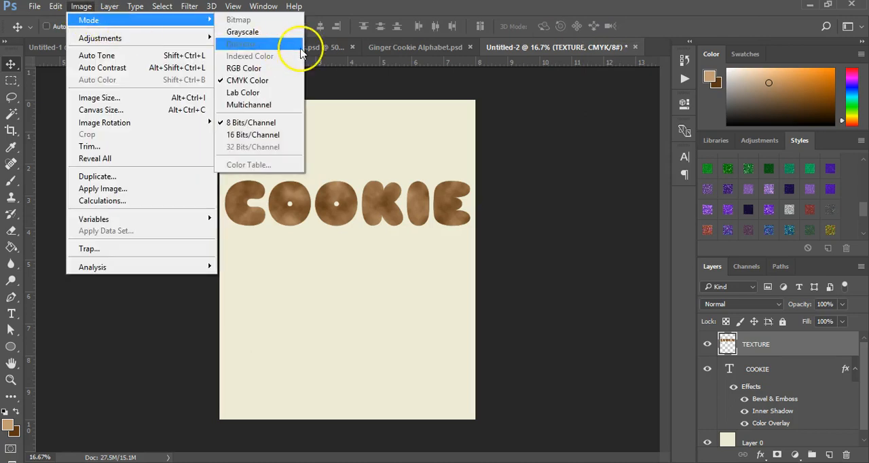
left_click(274, 75)
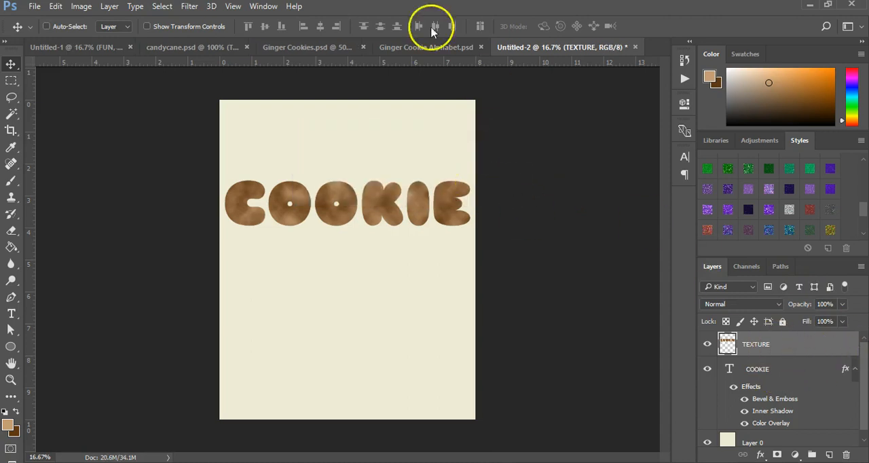
Apply the Note Paper sketch filter to the TEXTURE layer with Image Balance 50, Graininess 10 and Relief 12.
left_click(189, 7)
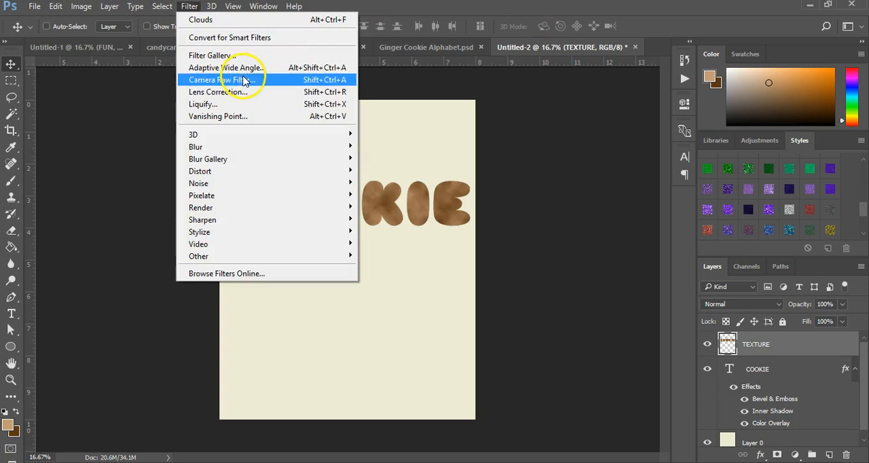
left_click(237, 55)
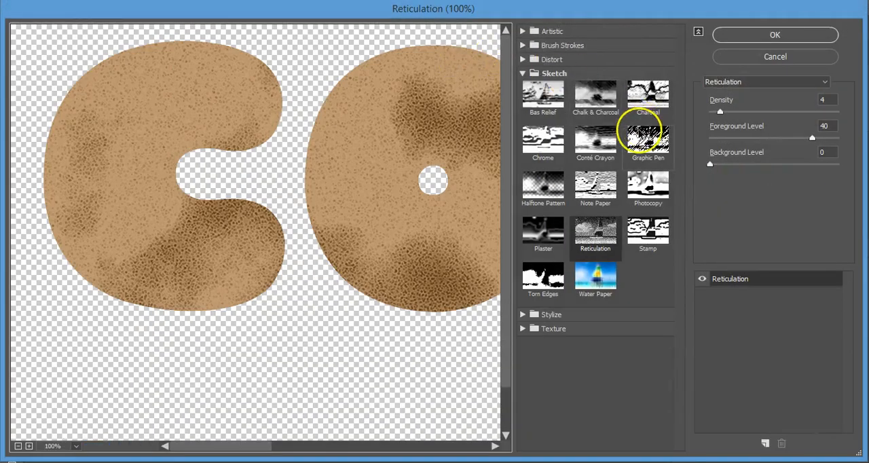
left_click(588, 188)
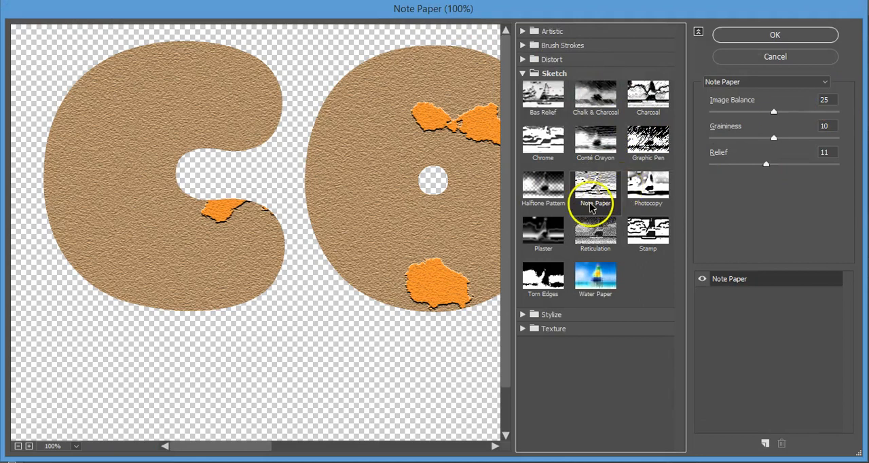
left_click(828, 100)
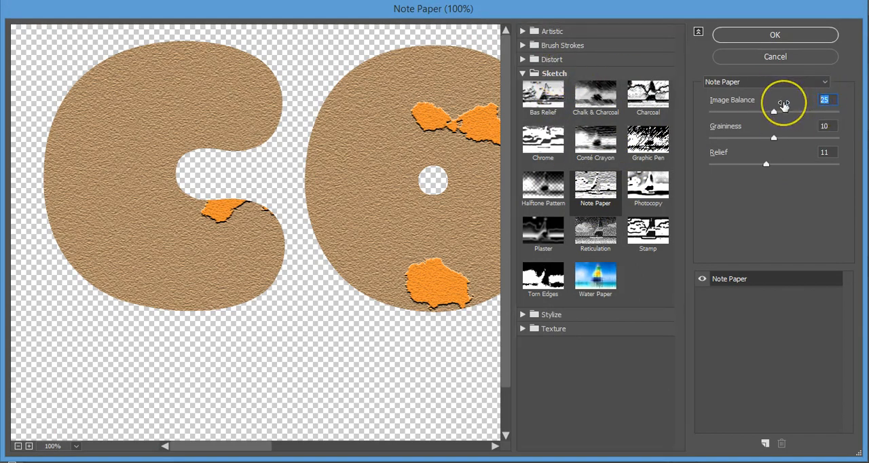
type("50")
left_click(853, 106)
left_click(826, 152)
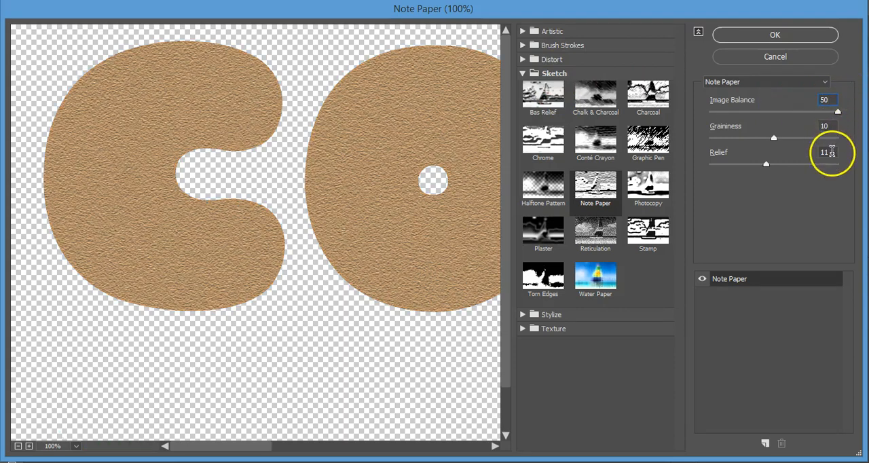
left_click_drag(738, 158, 741, 160)
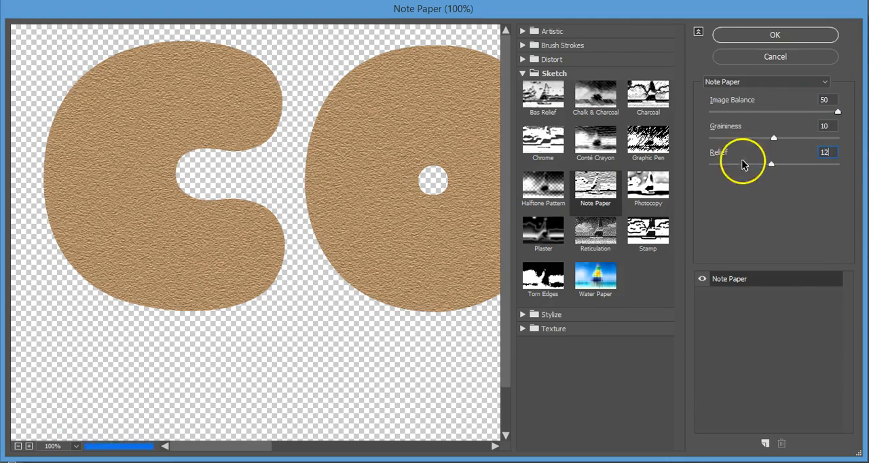
left_click(744, 35)
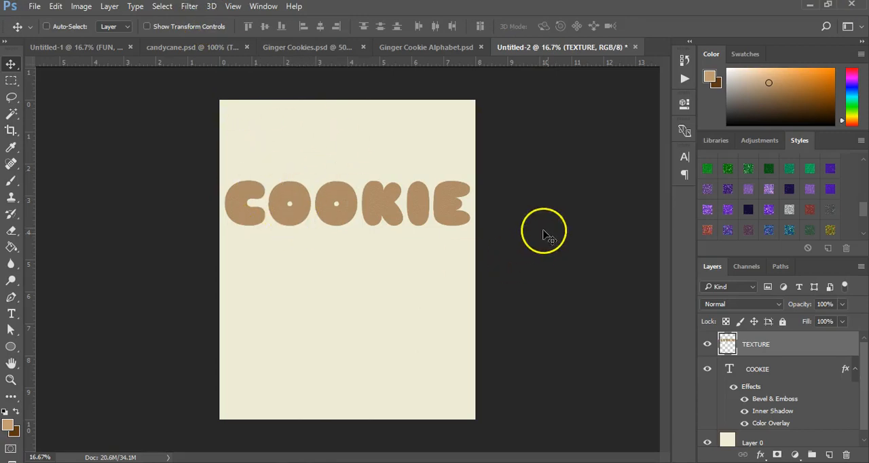
Apply the Reticulation sketch filter to the TEXTURE layer with Density 4, Foreground Level 40 and Background Level 0.
left_click(190, 6)
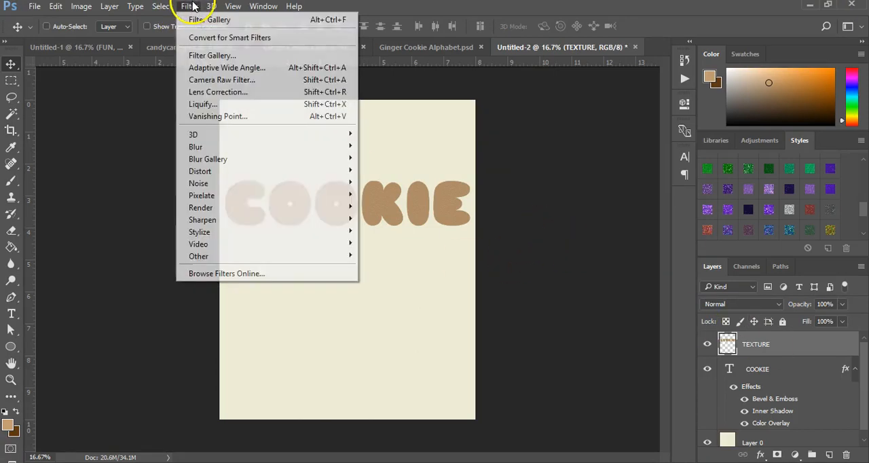
left_click(224, 56)
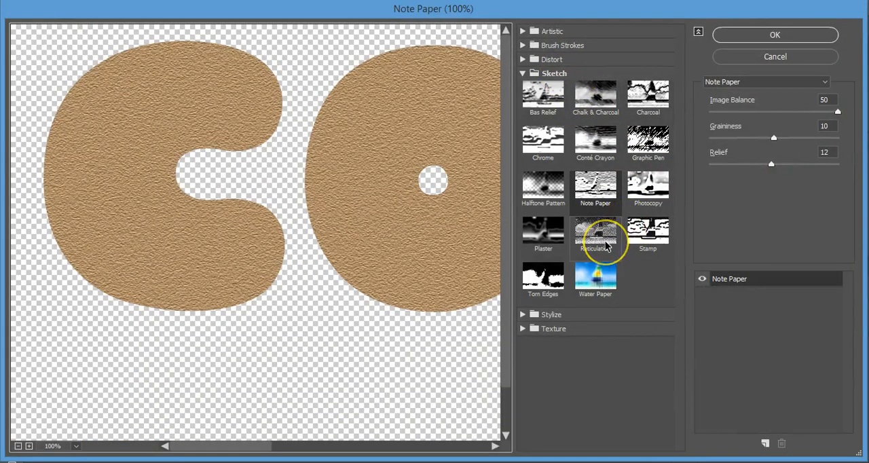
left_click(595, 234)
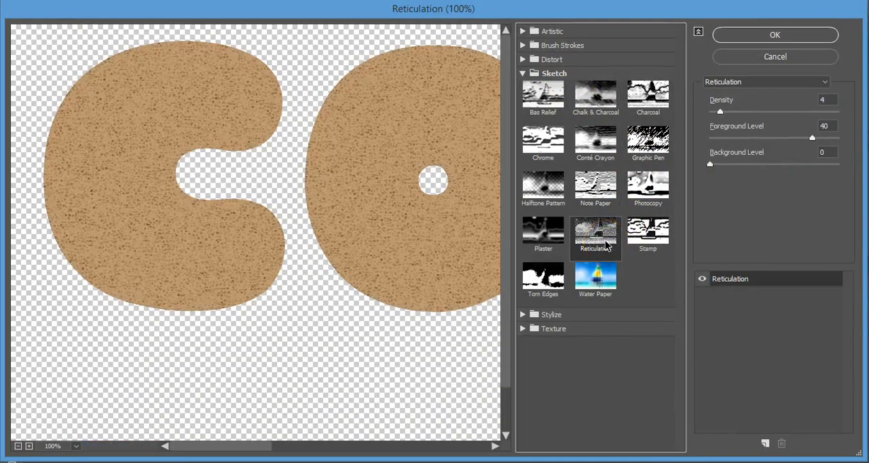
double_click(834, 99)
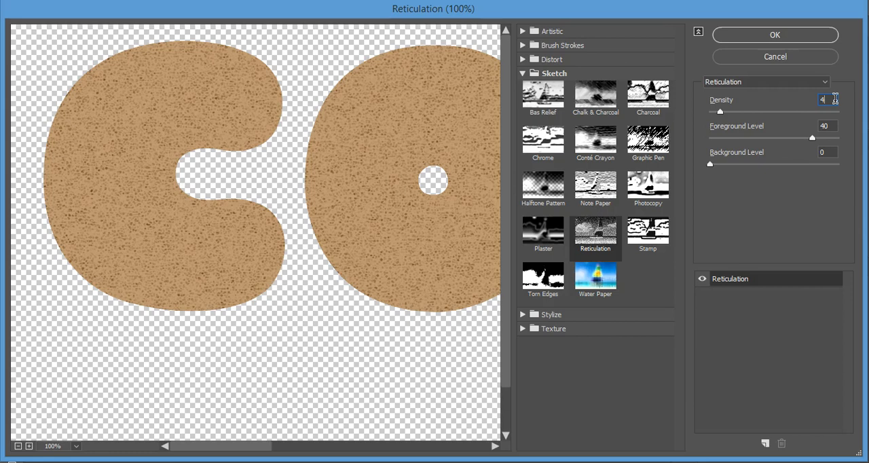
left_click(834, 100)
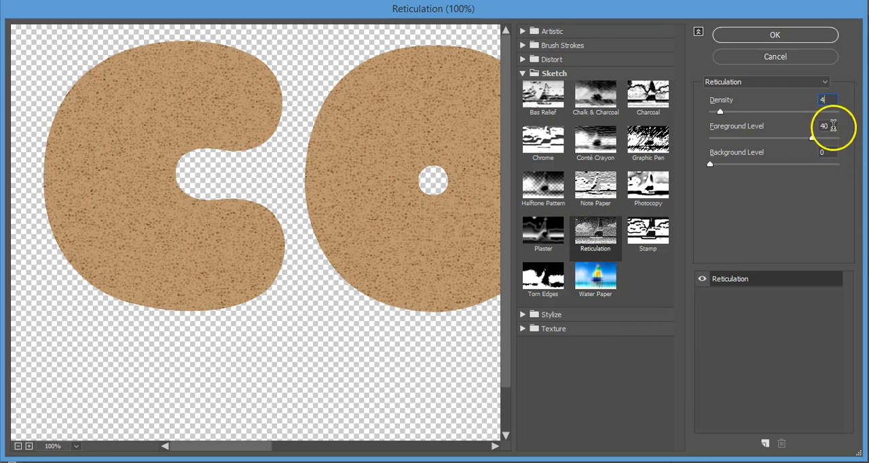
left_click(777, 36)
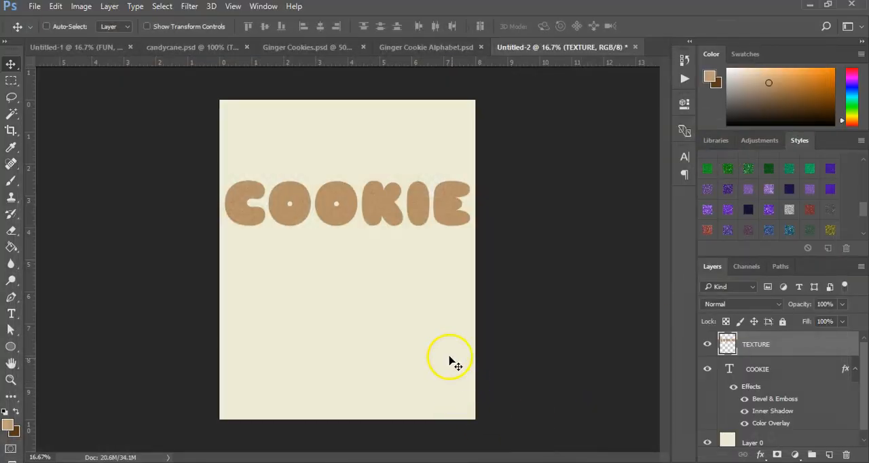
Set the TEXTURE layer's blend mode to Soft Light and its opacity to 75%.
left_click(744, 306)
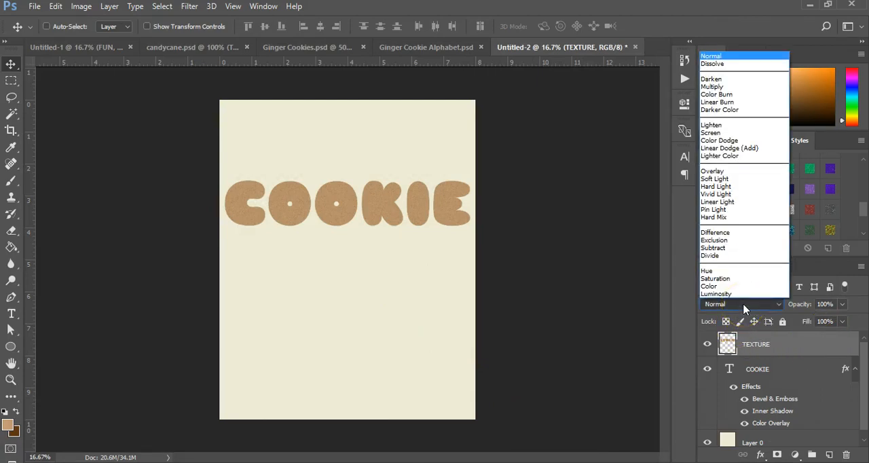
left_click(724, 179)
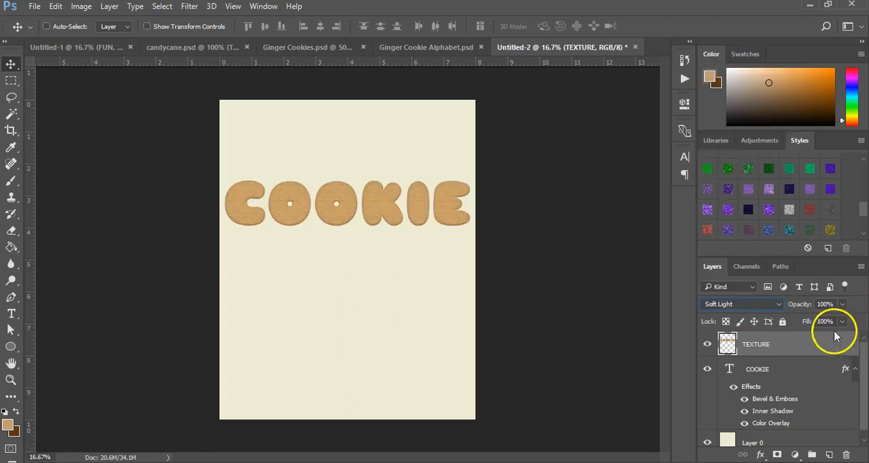
left_click(835, 303)
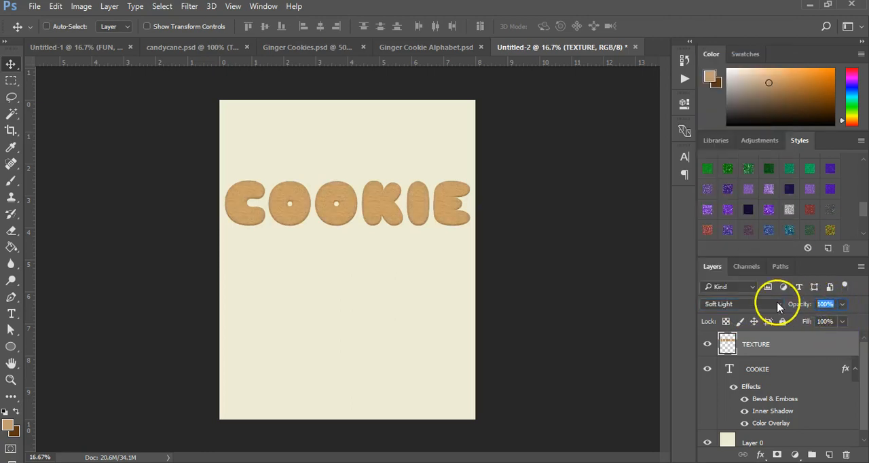
key("Return")
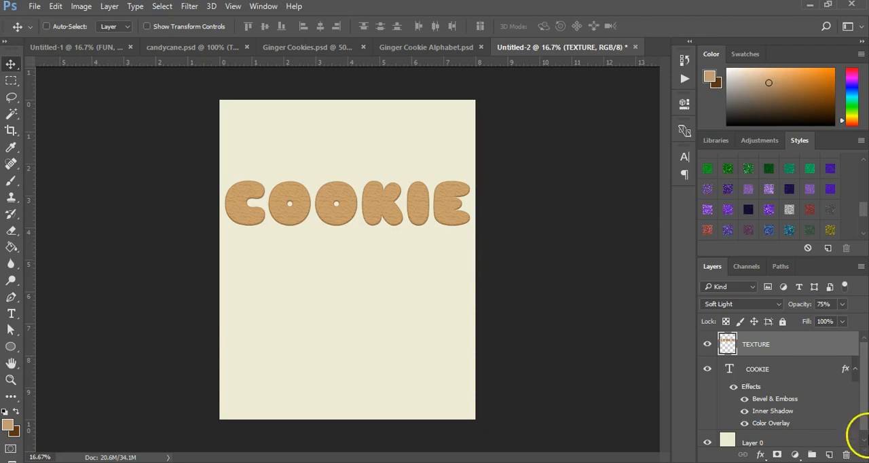
Adjust the TEXTURE layer's Hue/Saturation with Hue -7 and Saturation -45.
left_click(82, 6)
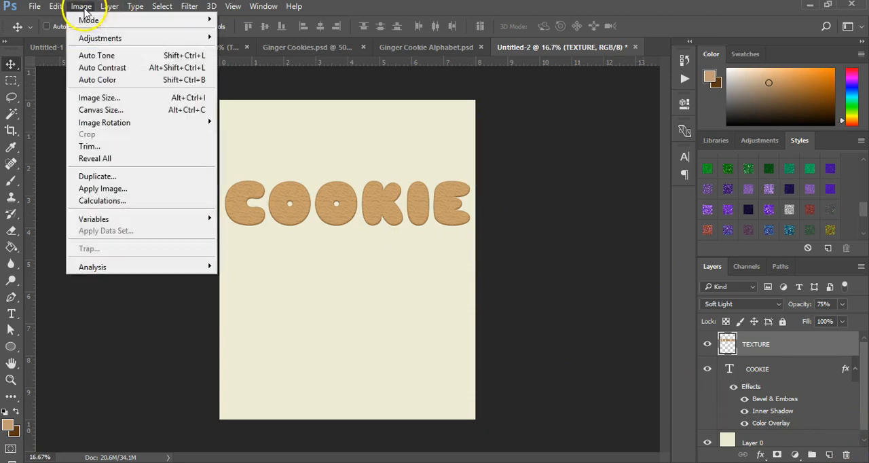
mouse_move(106, 36)
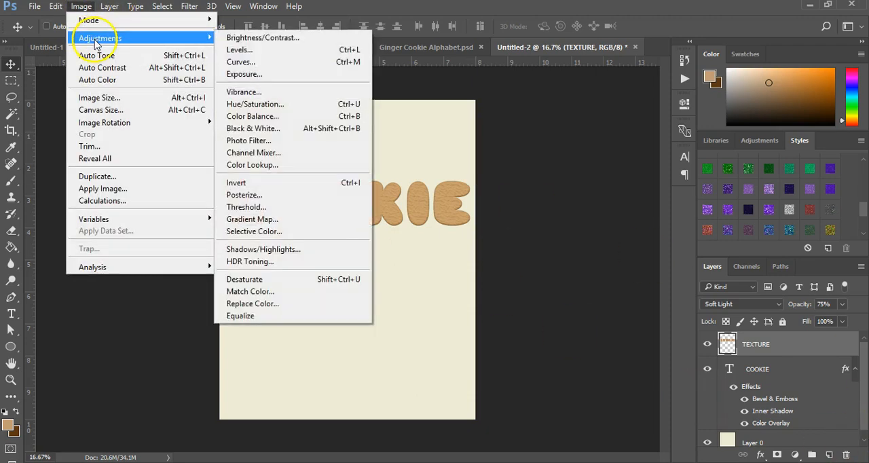
left_click(281, 110)
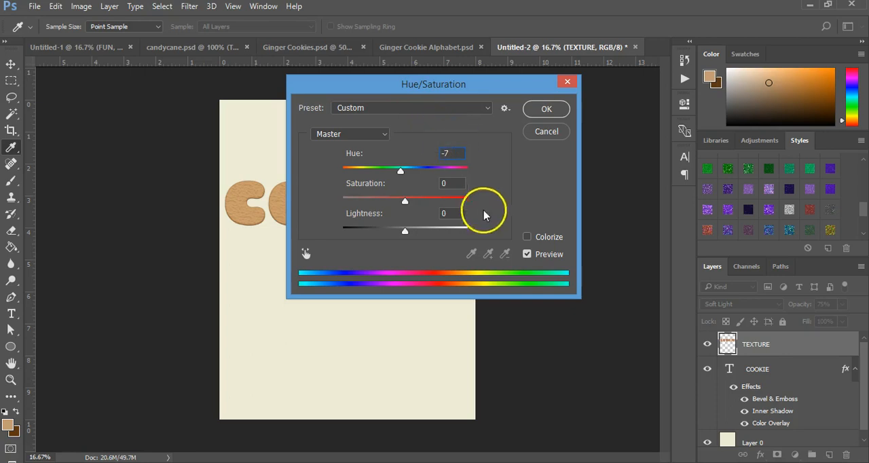
left_click(452, 184)
type("-45")
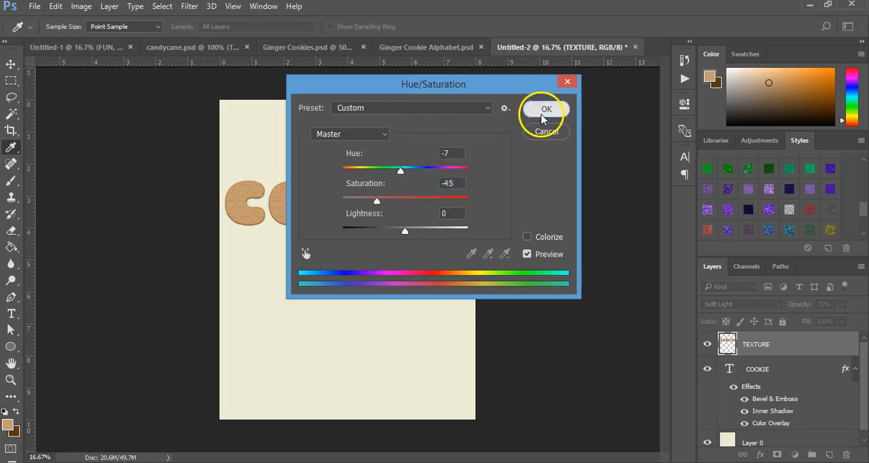
left_click(544, 112)
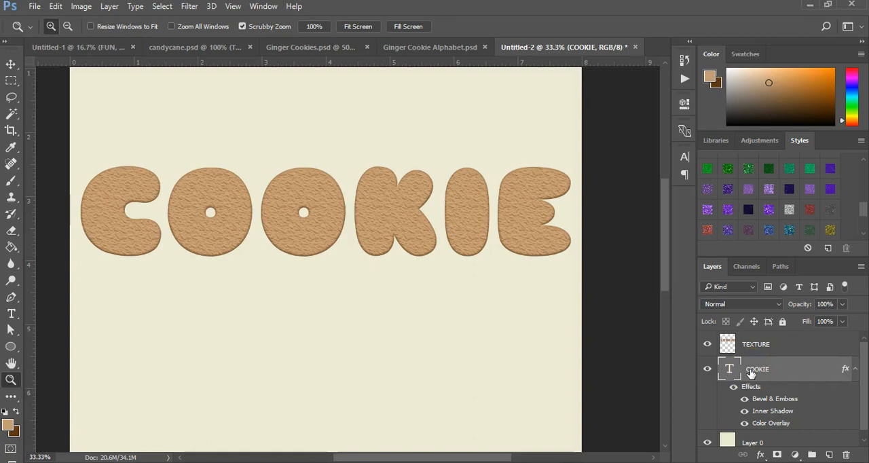
Load the COOKIE text layer's outline as a selection and contract it by 20 pixels.
left_click(728, 370)
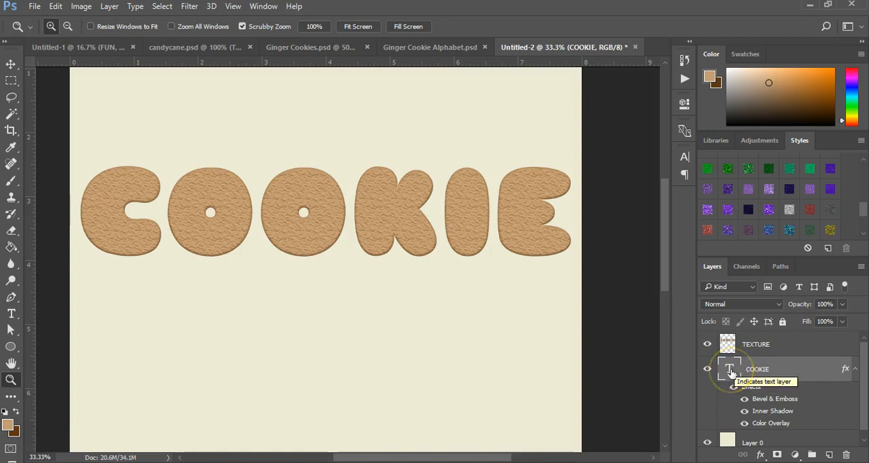
left_click(729, 370, "ctrl")
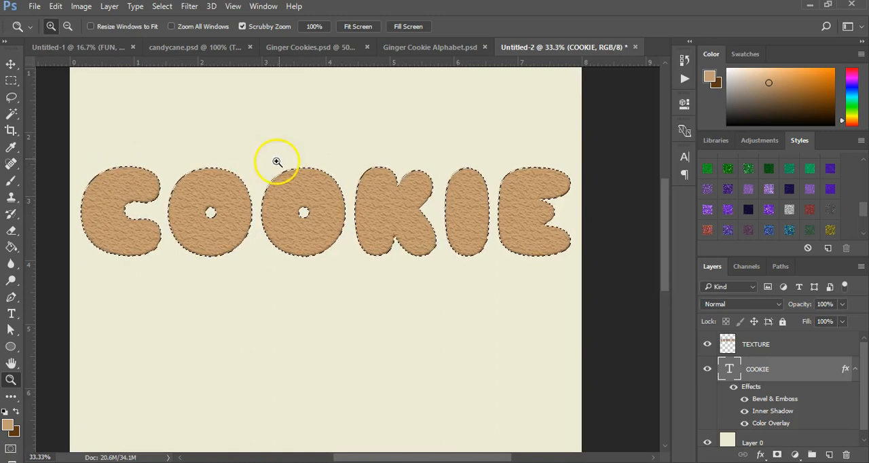
left_click(162, 6)
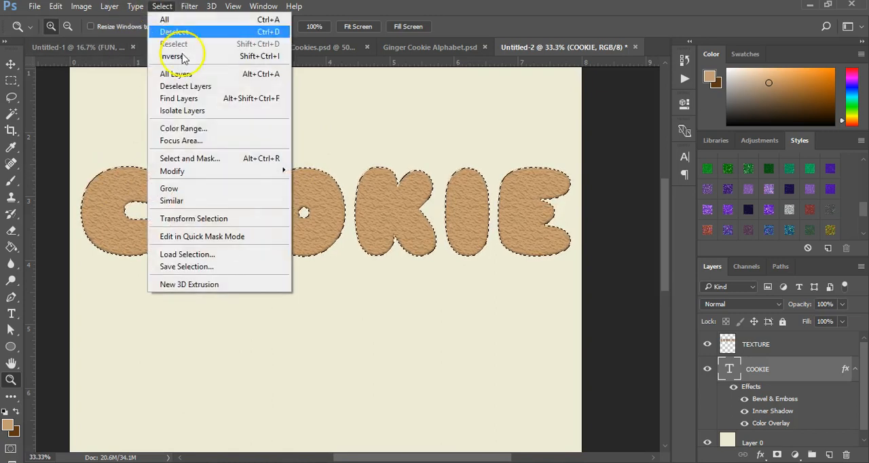
mouse_move(210, 171)
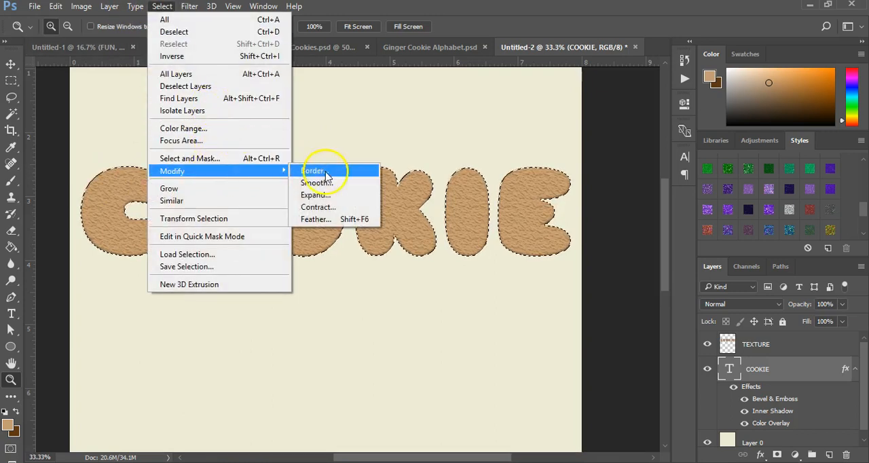
left_click(317, 207)
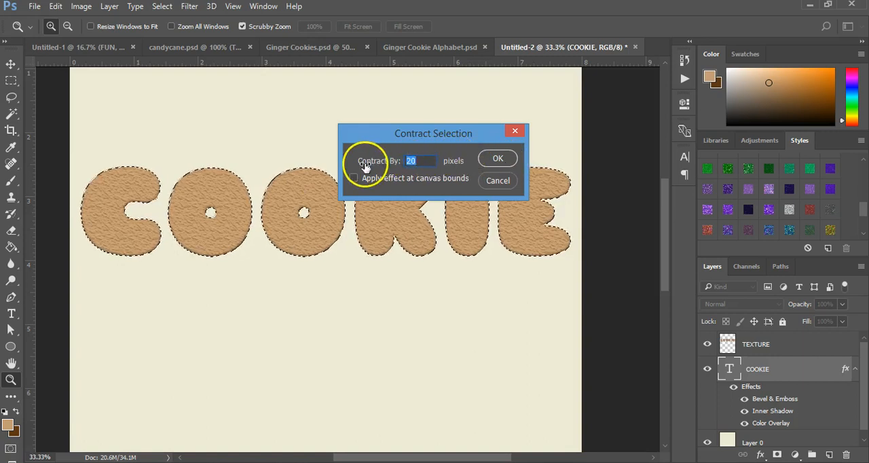
left_click(494, 159)
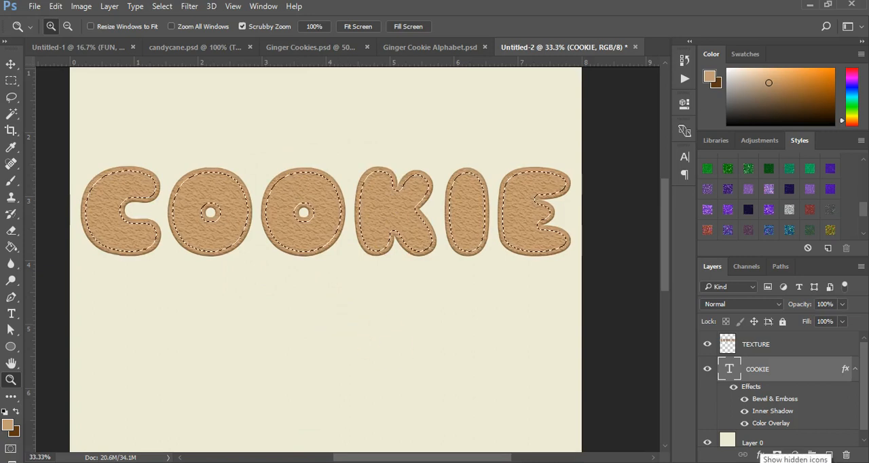
Make a work path from the contracted selection with a 1.0 pixel tolerance and select the path inside the letter C.
left_click(782, 267)
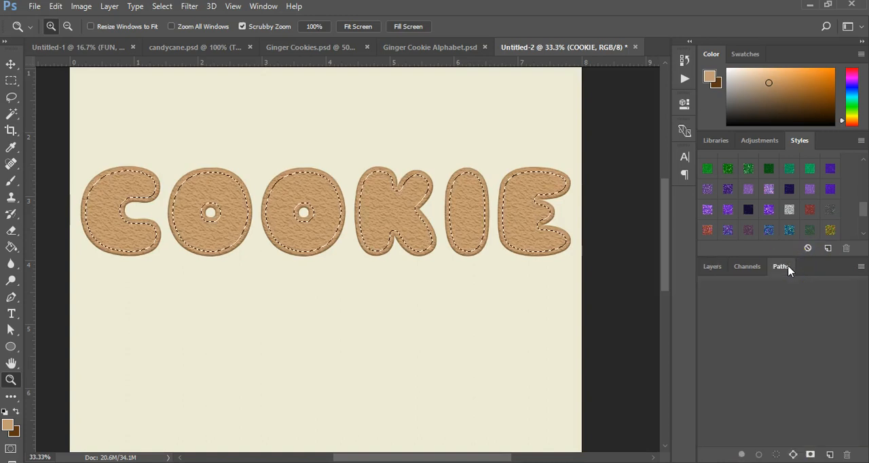
left_click(794, 455)
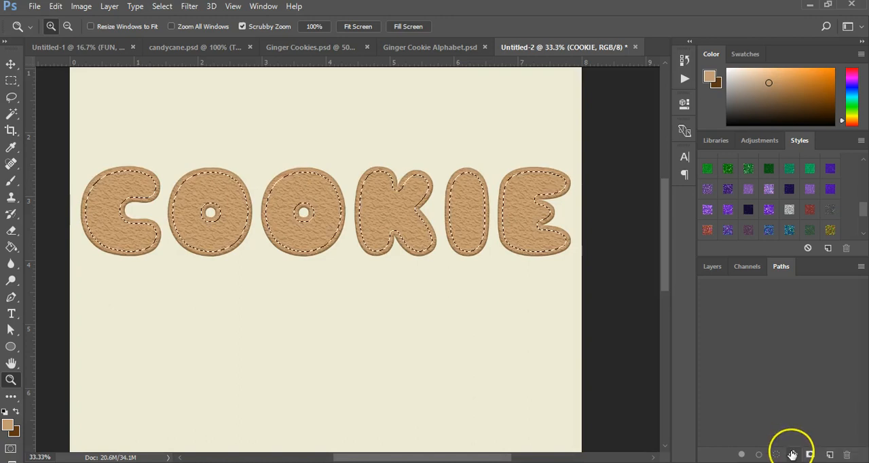
left_click(793, 455)
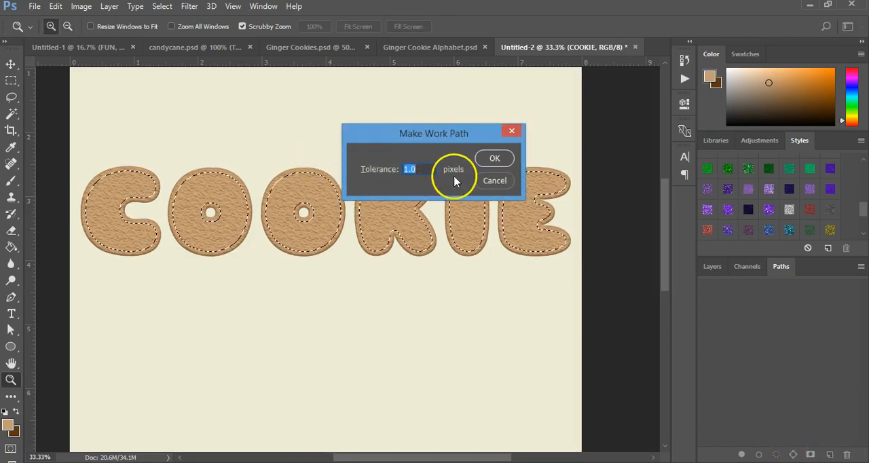
type("1.0")
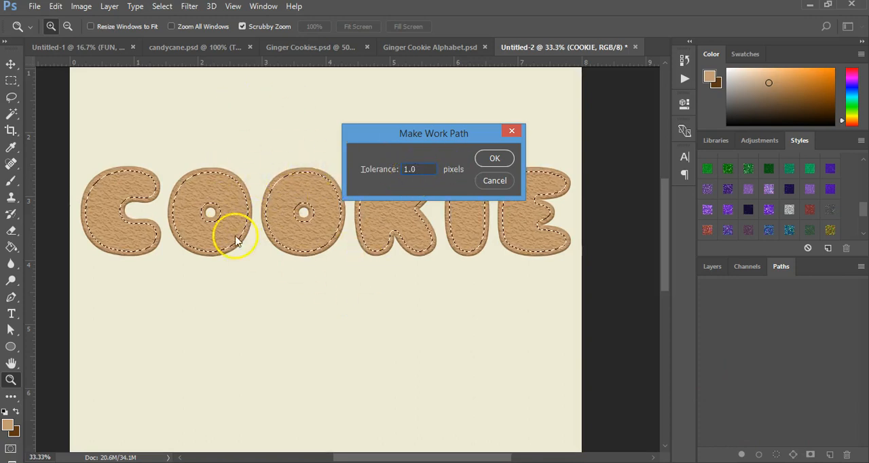
left_click(494, 158)
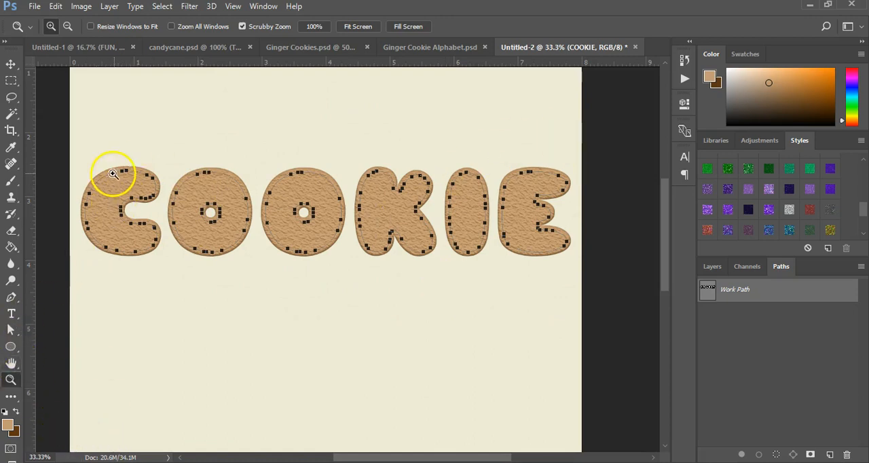
left_click(11, 331)
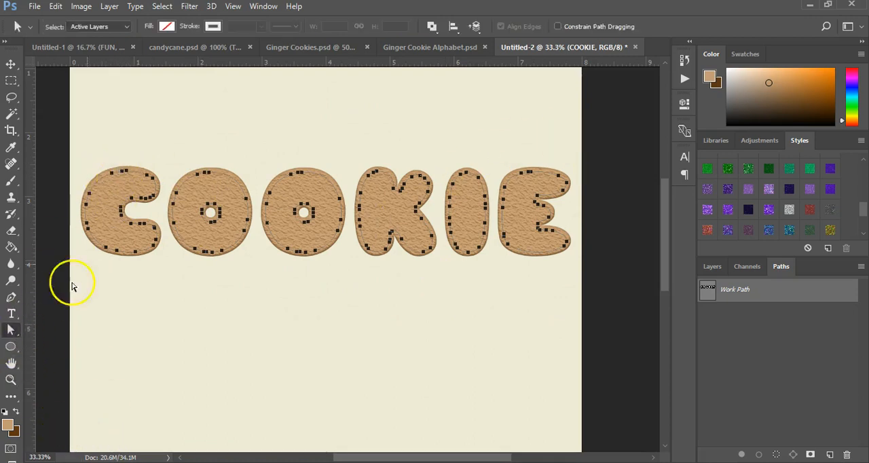
left_click(112, 179)
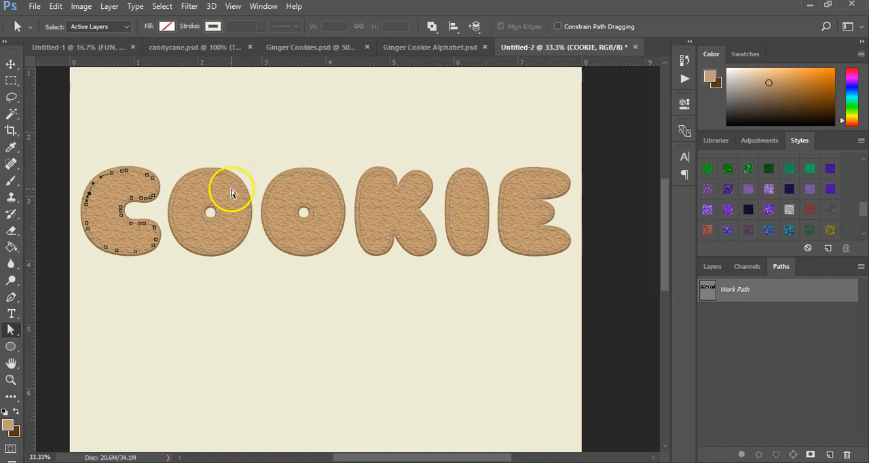
Create a new layer named ICING above the TEXTURE layer.
left_click(711, 267)
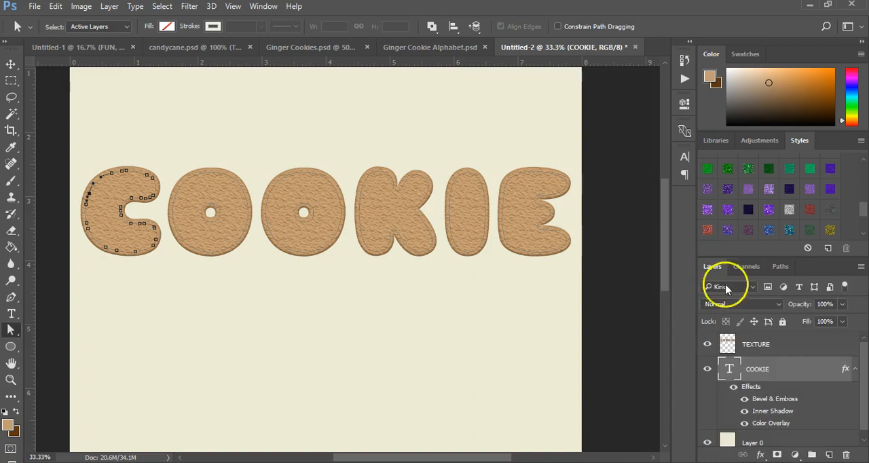
left_click(828, 456)
left_click_drag(770, 360, 747, 336)
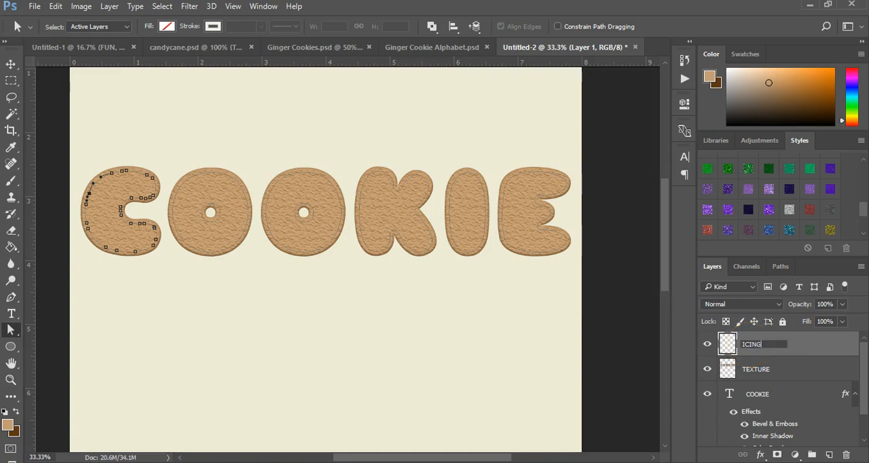
key("Return")
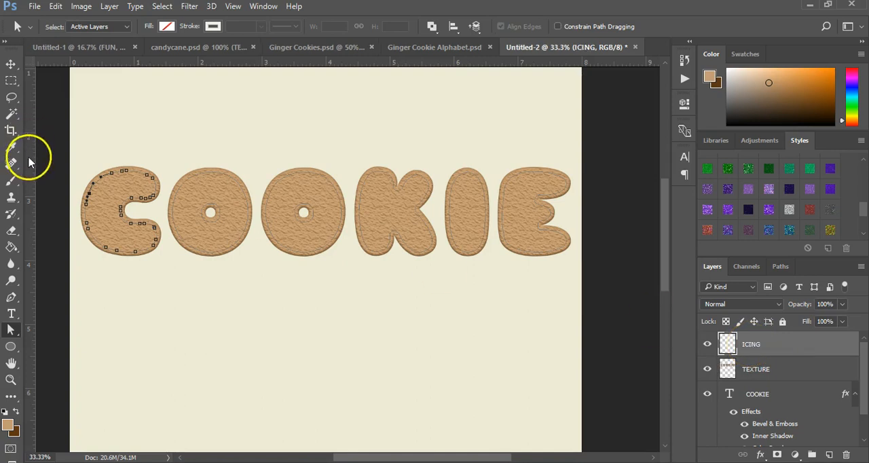
Set the Brush tool to a hard round brush with size 10 px and 100% hardness.
left_click(13, 183)
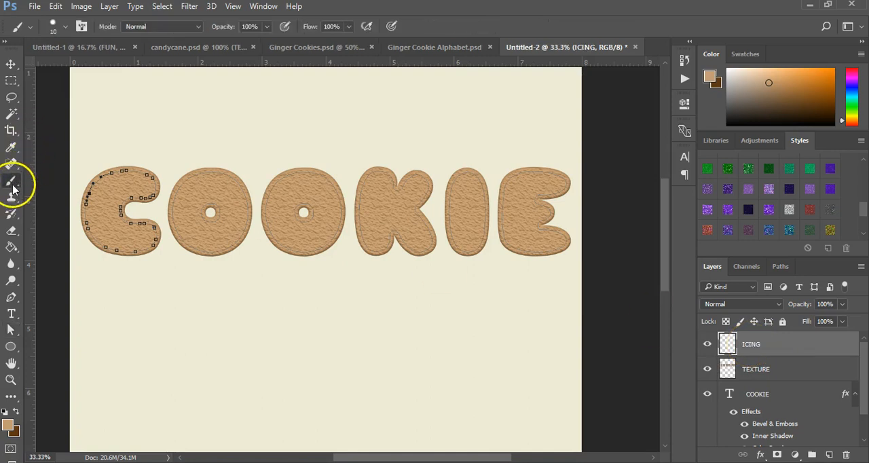
left_click(65, 27)
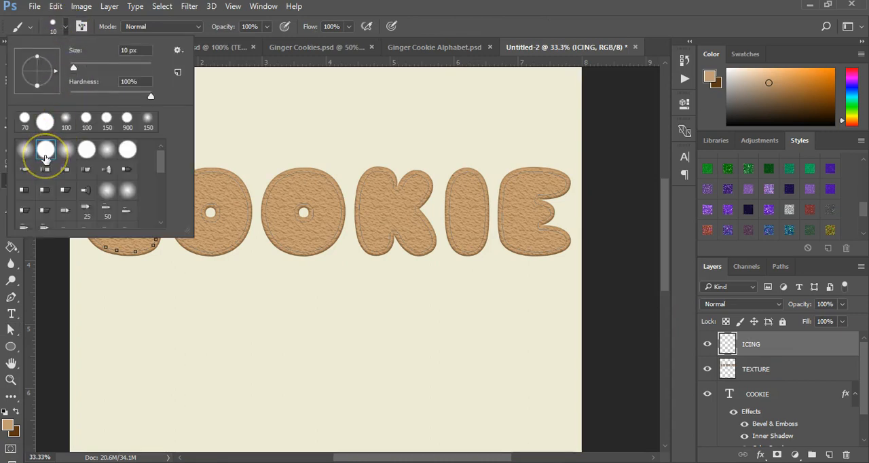
left_click(45, 157)
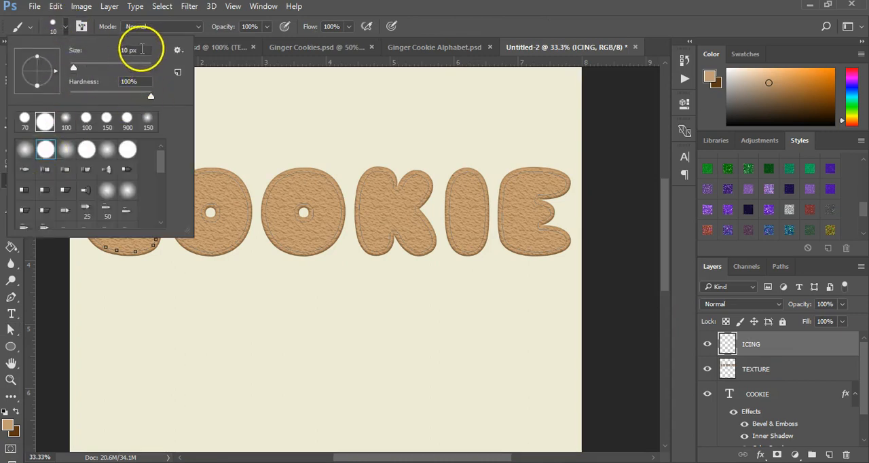
left_click_drag(144, 50, 118, 52)
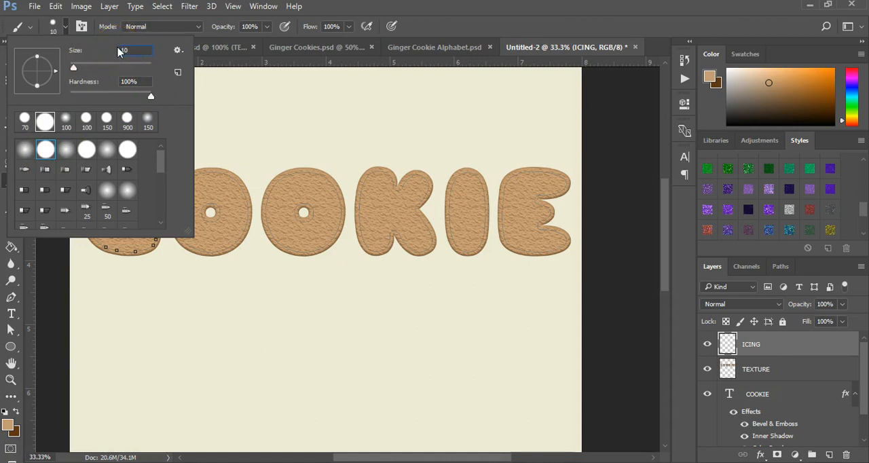
left_click(315, 64)
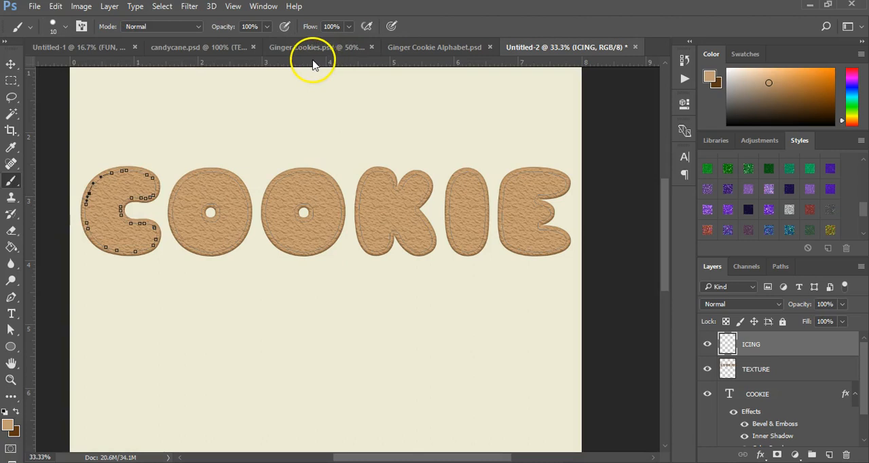
left_click(10, 330)
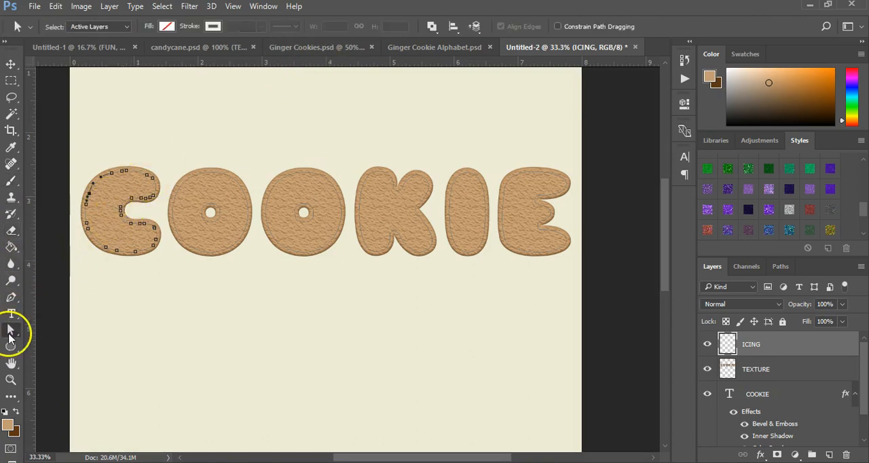
right_click(202, 181)
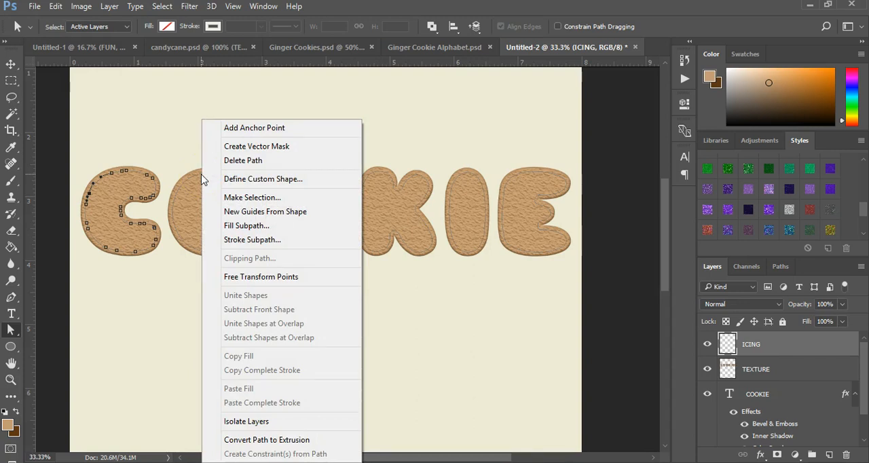
left_click(160, 312)
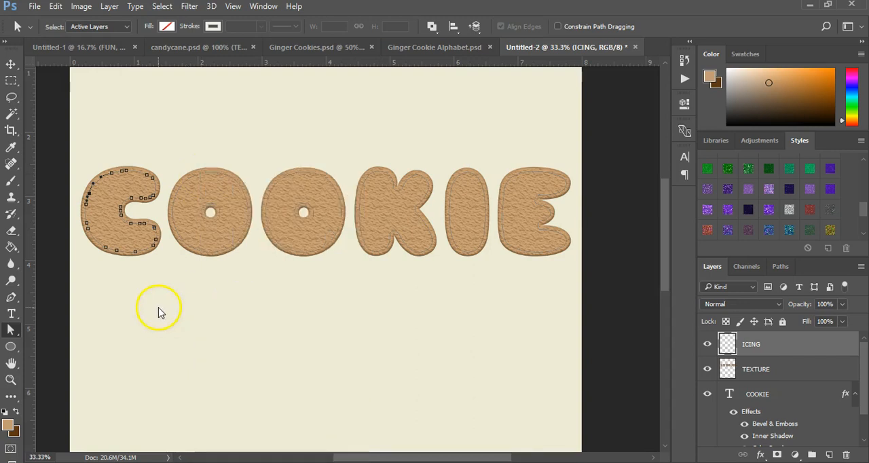
right_click(123, 180)
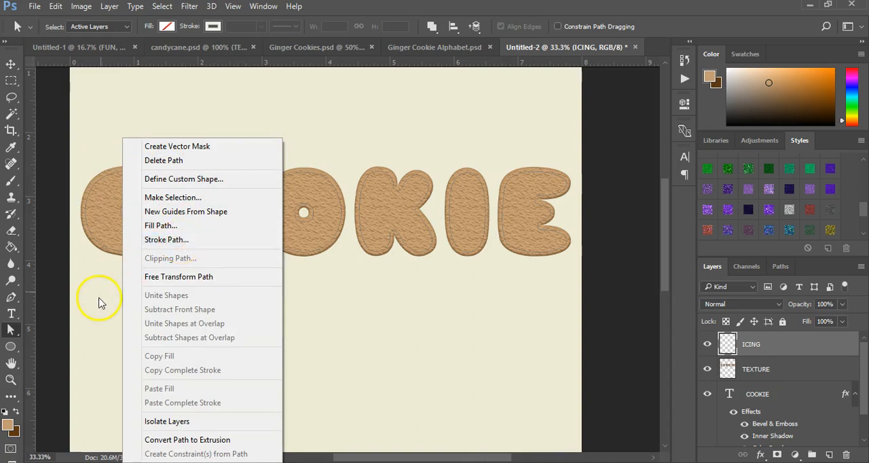
Set the foreground color to F0F0E7.
left_click(10, 428)
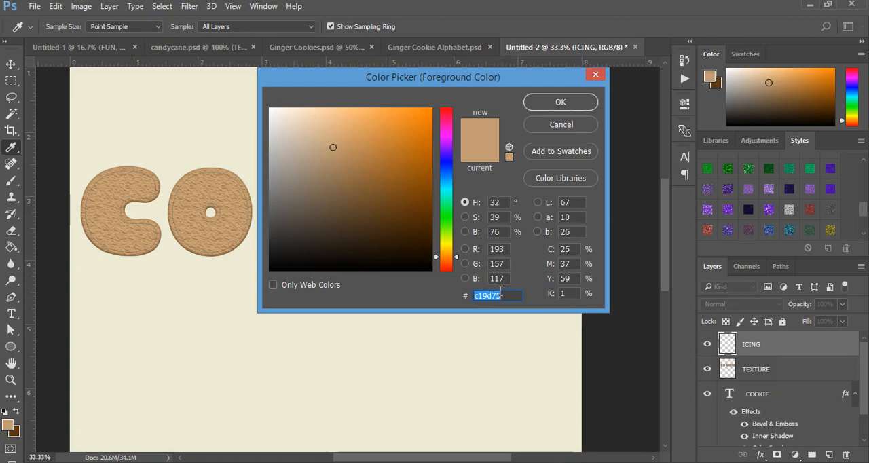
type("F0")
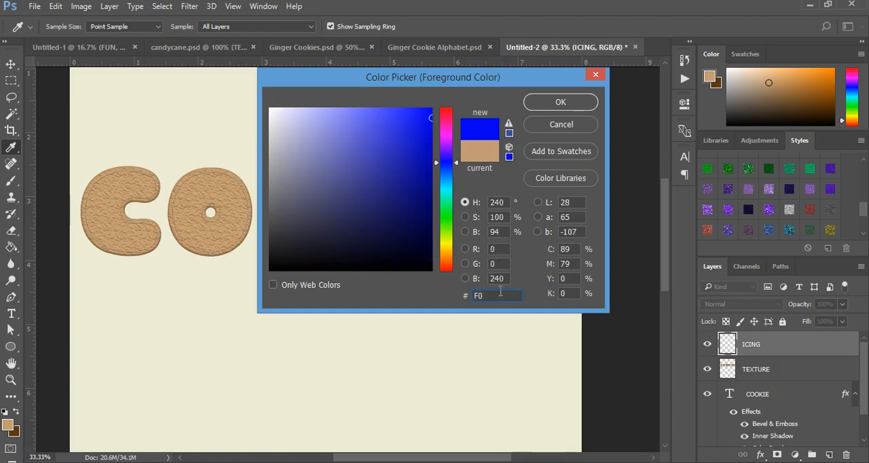
type("F0")
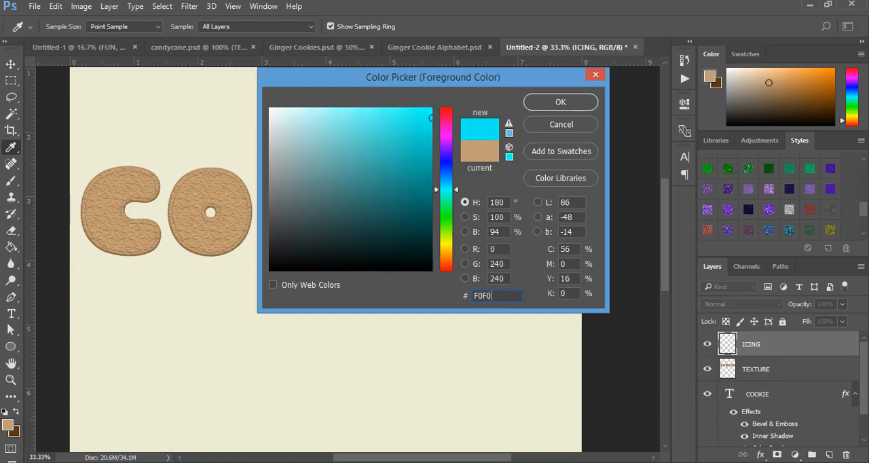
type("E7")
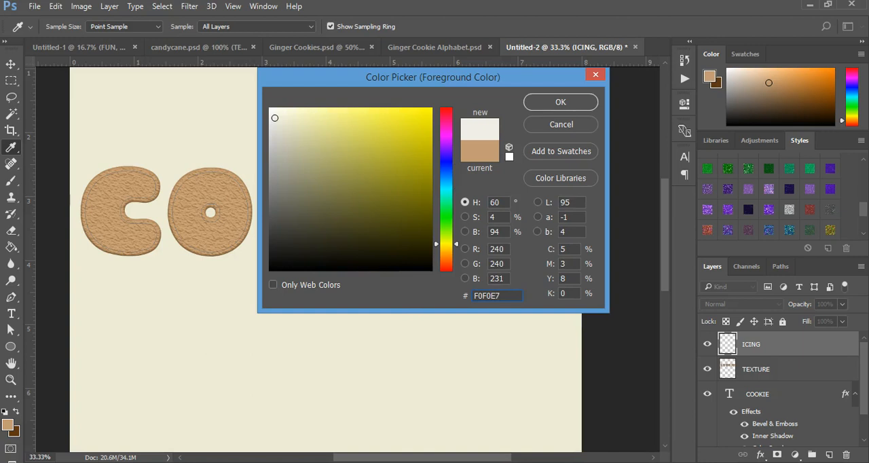
left_click(581, 101)
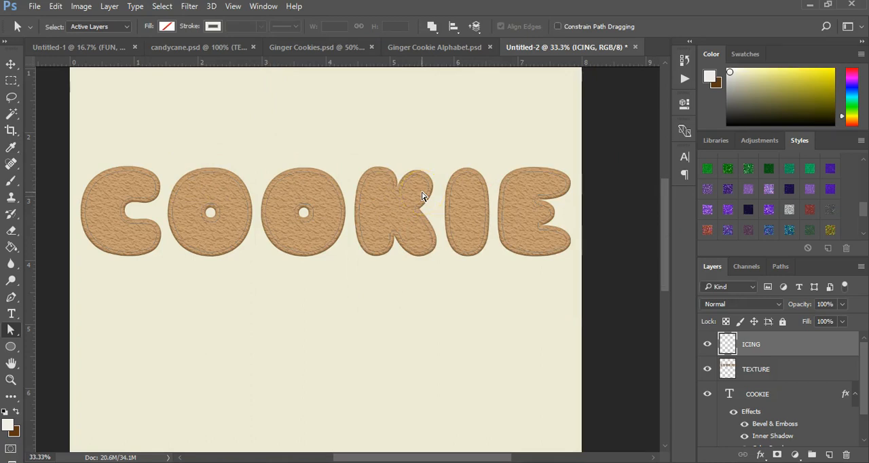
Stroke the inset letter path on the ICING layer with the Brush, without simulated pressure, and hide the path.
right_click(207, 174)
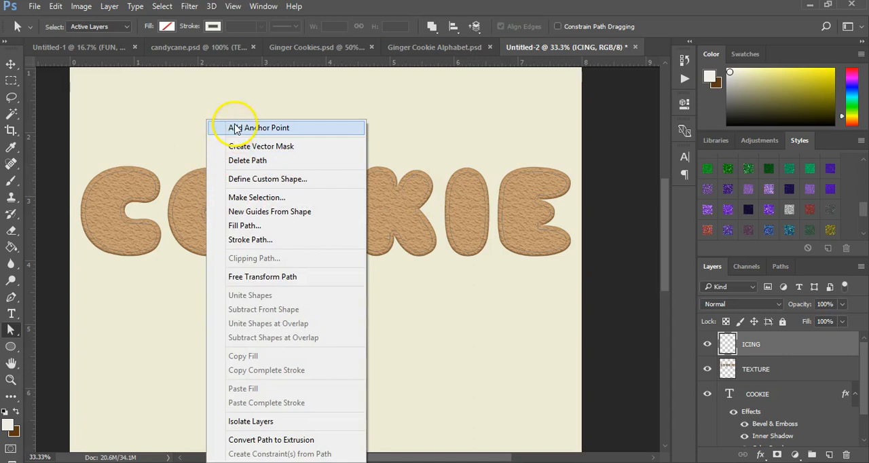
left_click(285, 241)
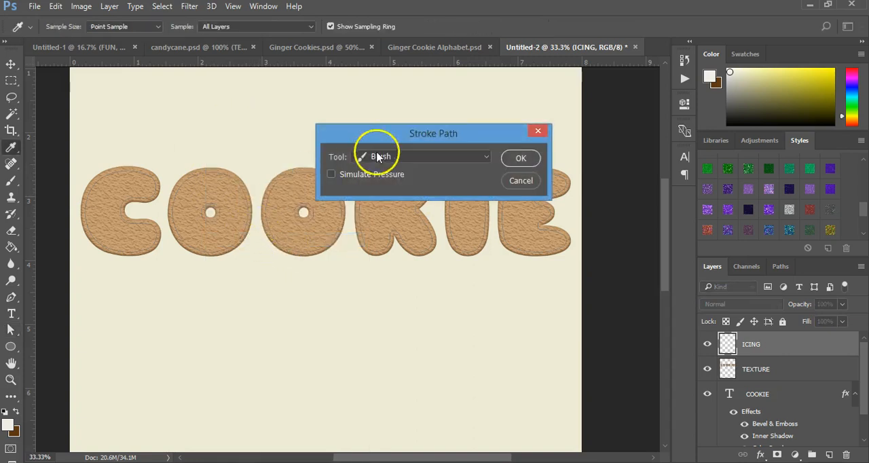
left_click(389, 163)
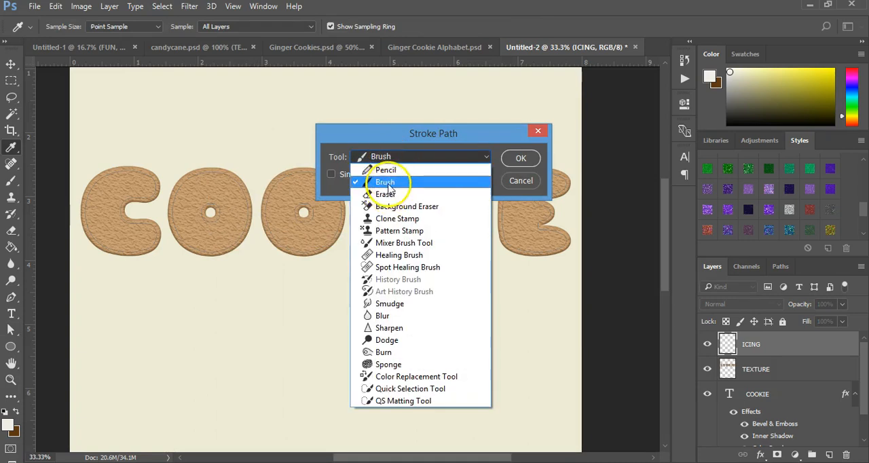
left_click(380, 185)
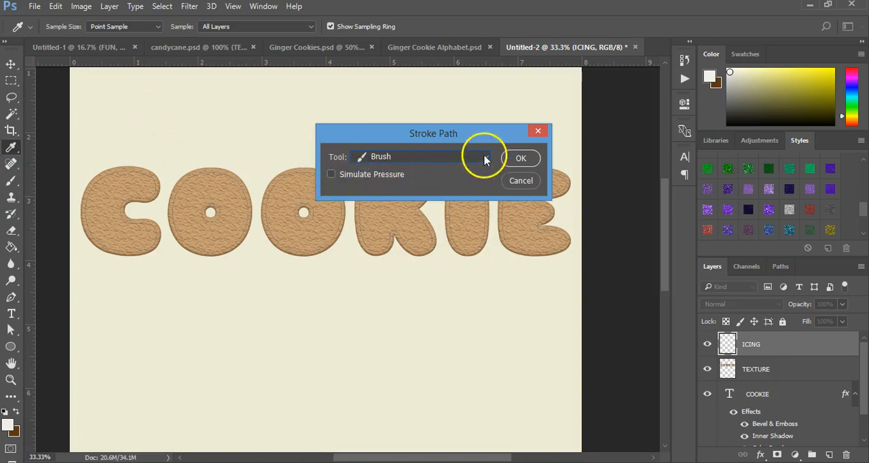
left_click(533, 158)
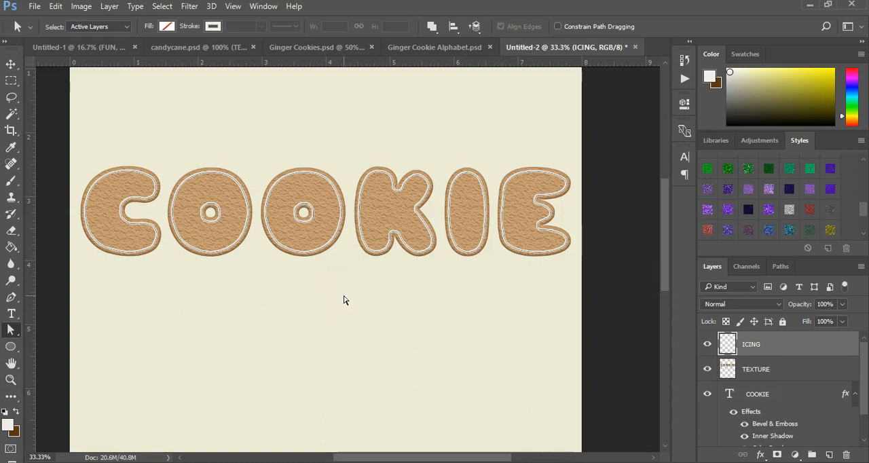
key("Return")
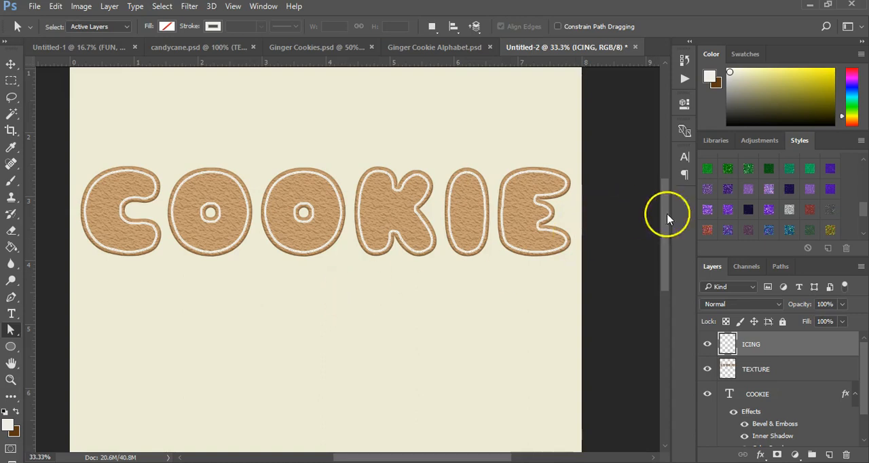
Add a Chisel Hard Inner Bevel to the ICING layer with size 5 px, soften 5 px and shadow color 897d66.
left_click(760, 454)
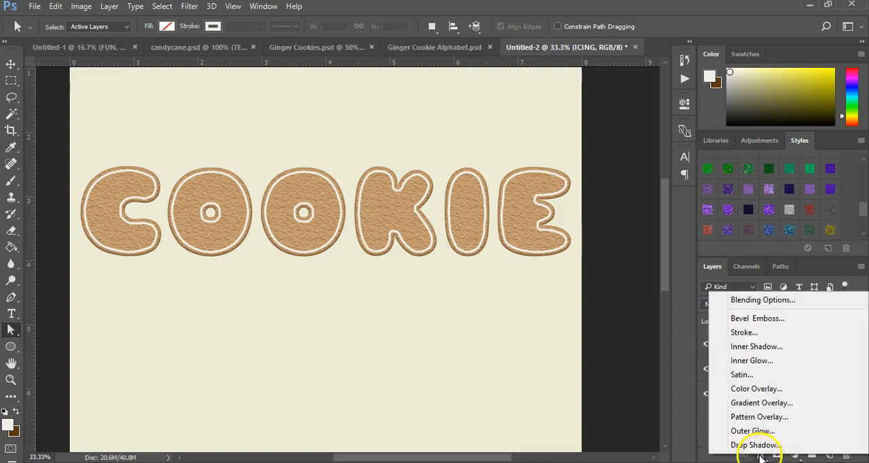
left_click(771, 321)
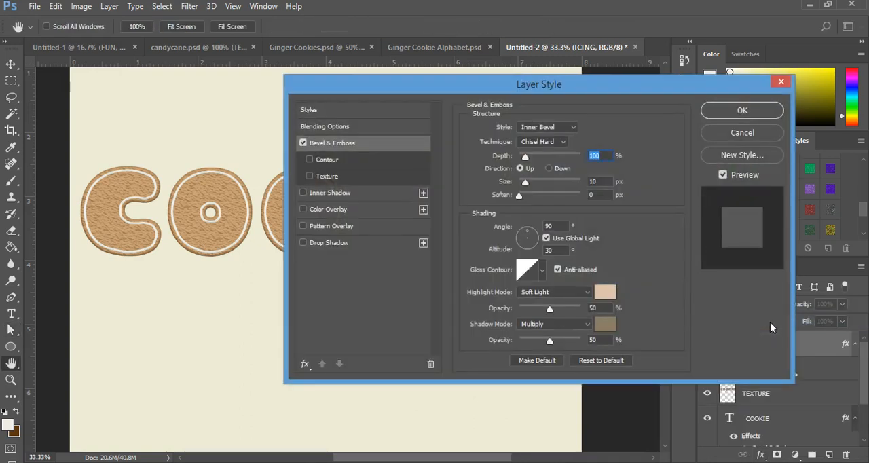
left_click(602, 182)
type("5")
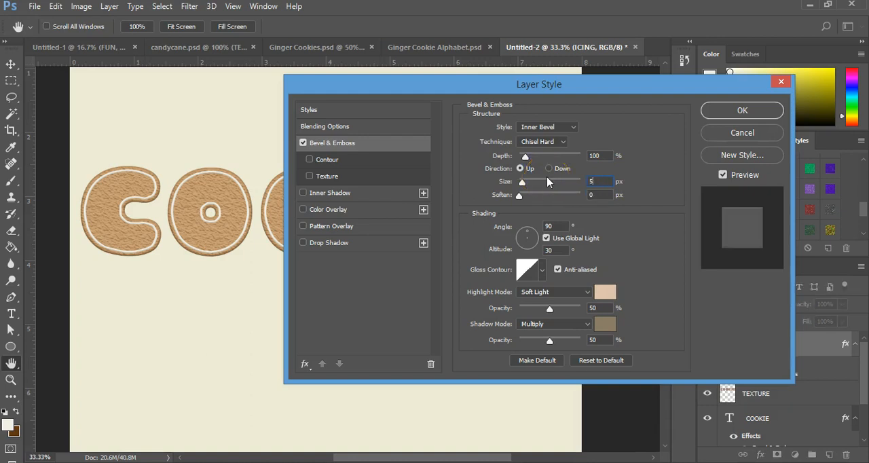
left_click(606, 195)
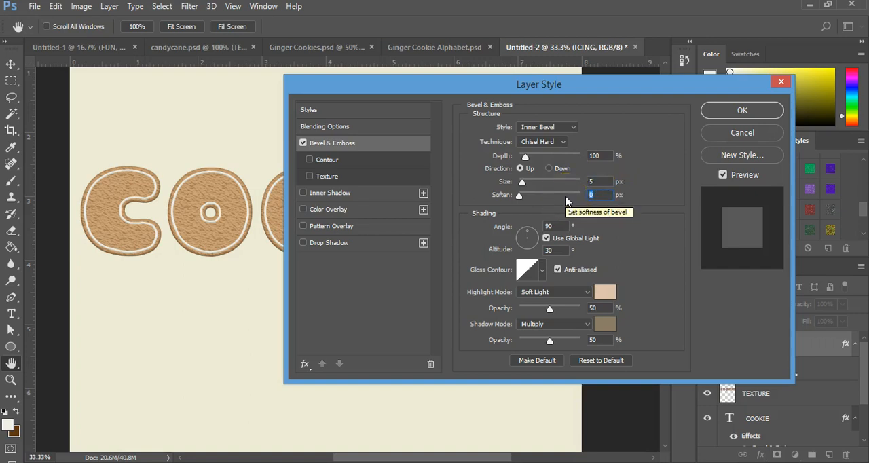
type("5")
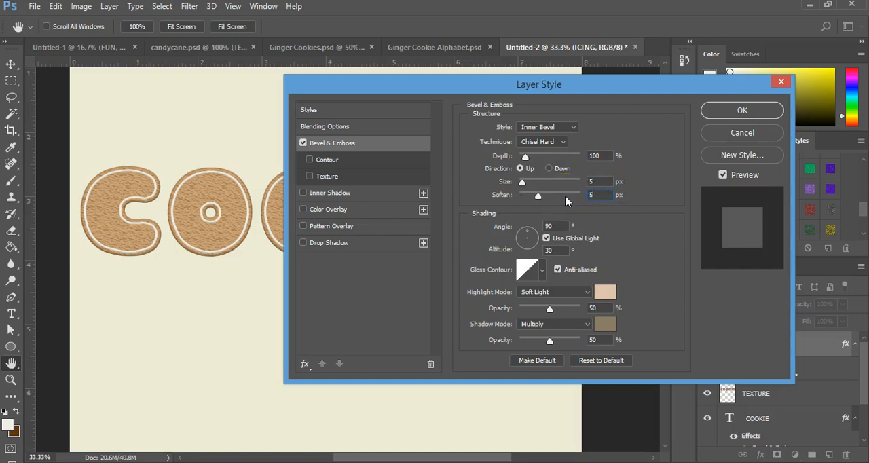
left_click(599, 293)
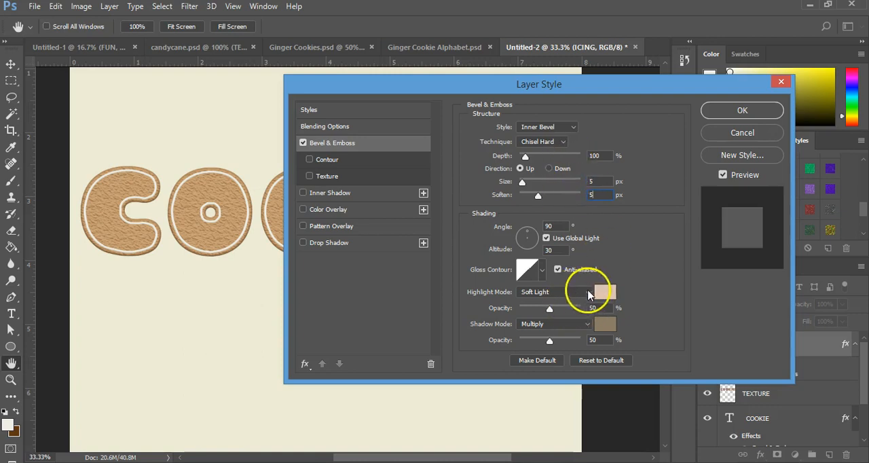
left_click(598, 291)
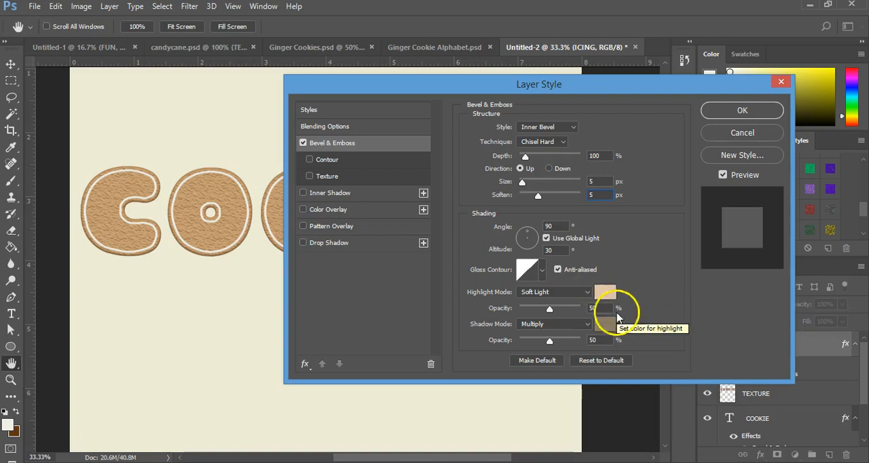
left_click(603, 327)
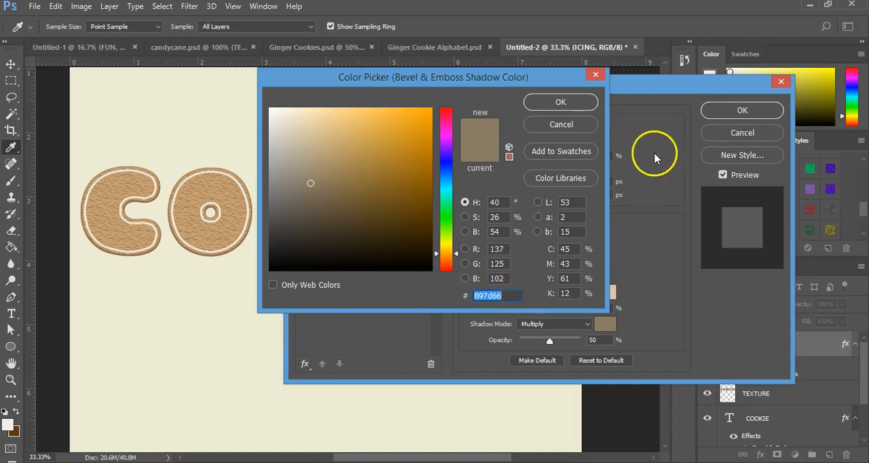
left_click(561, 102)
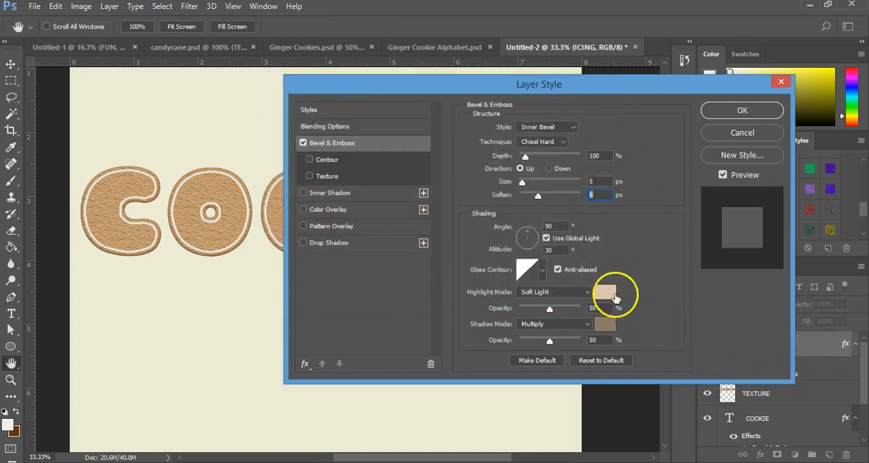
Add a Multiply Drop Shadow to the ICING layer with color 4a494a and distance 2 px, and apply the layer style.
left_click(328, 243)
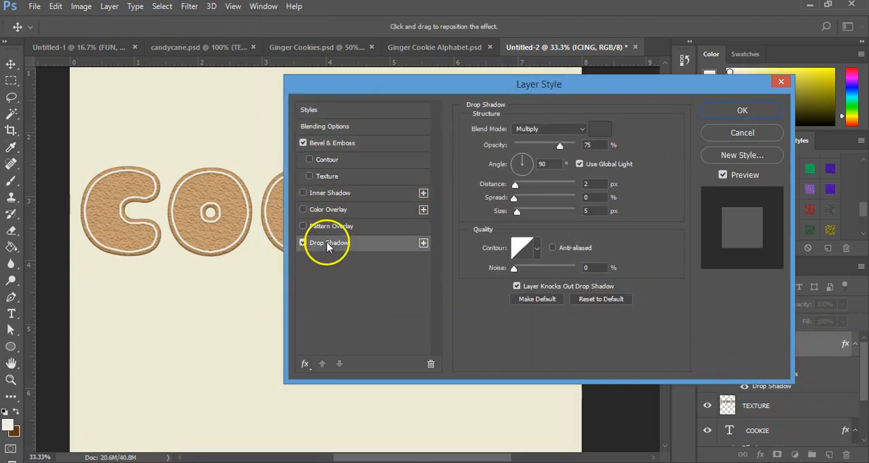
left_click(600, 128)
double_click(488, 296)
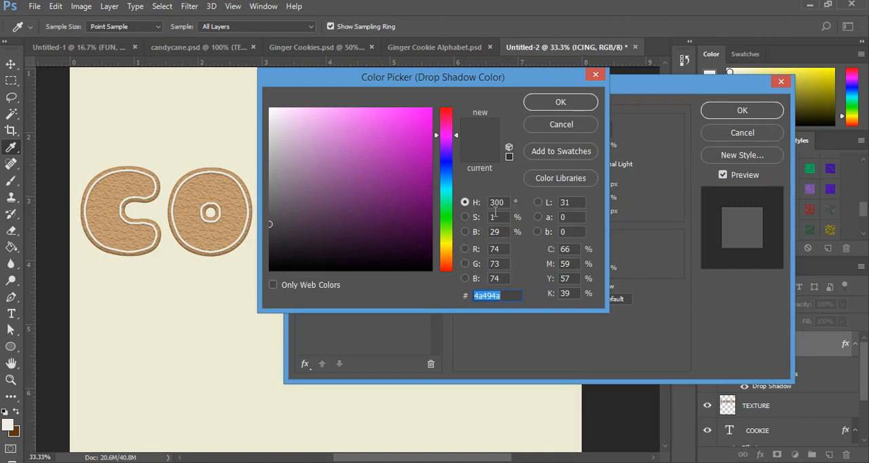
left_click(580, 102)
left_click(597, 184)
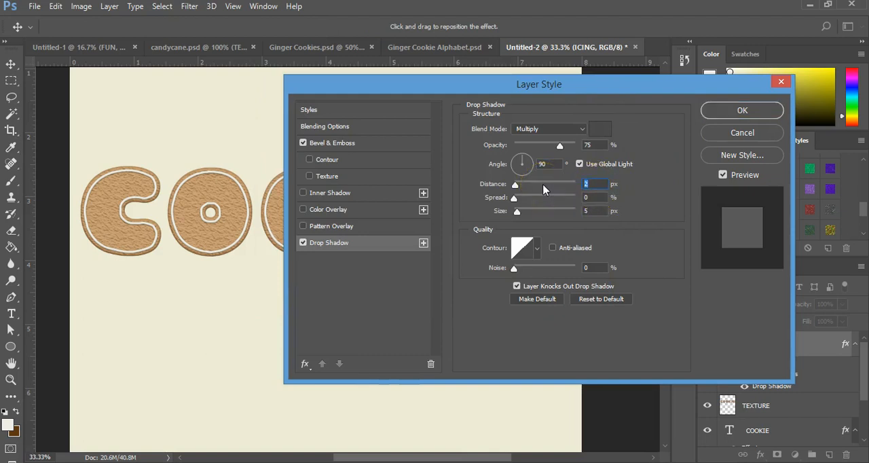
type("2")
left_click(727, 111)
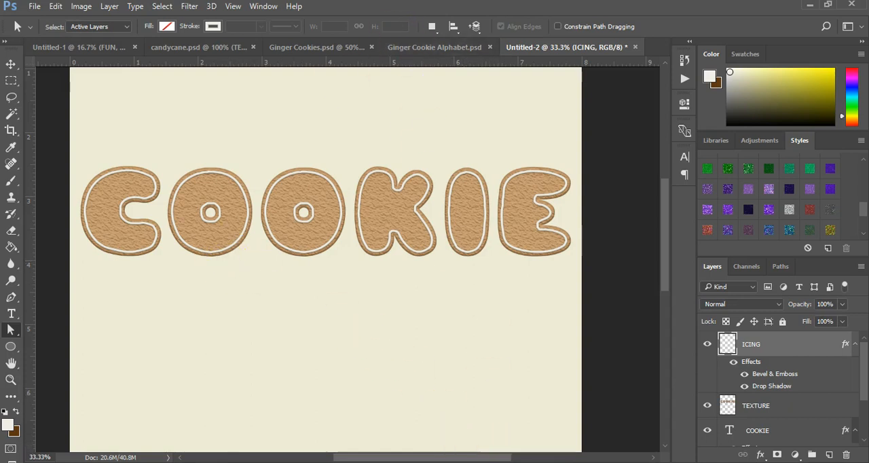
Create a new layer above ICING in Untitled-2 and ready the Pen tool in Shape mode with no fill and a 10 px solid stroke.
left_click(430, 46)
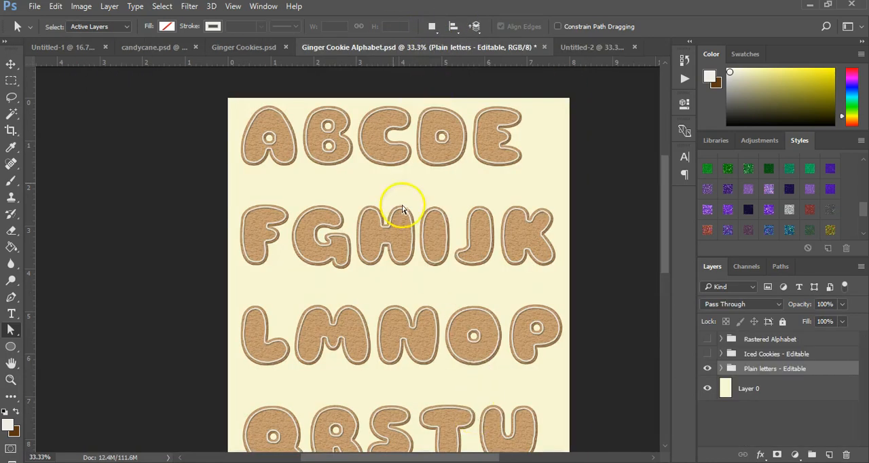
left_click(604, 47)
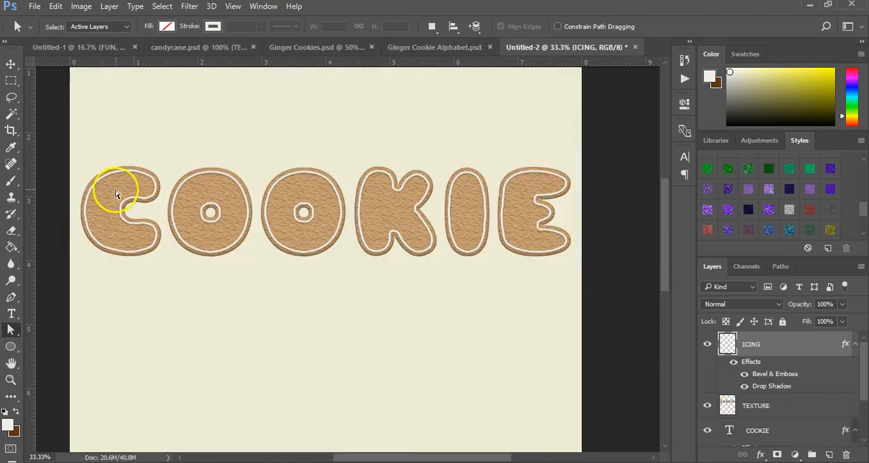
left_click(829, 455)
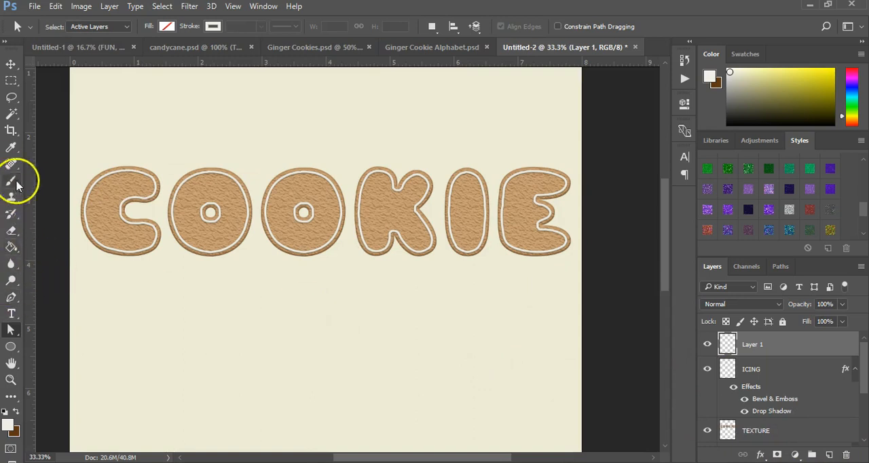
left_click(11, 296)
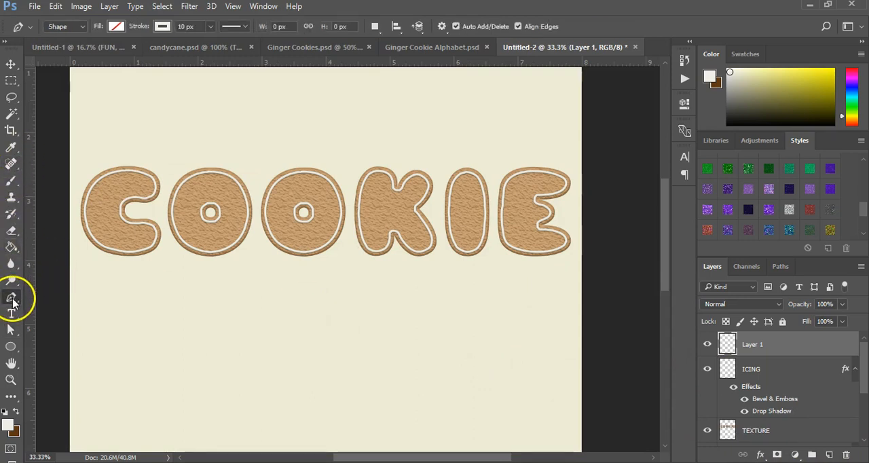
left_click(163, 27)
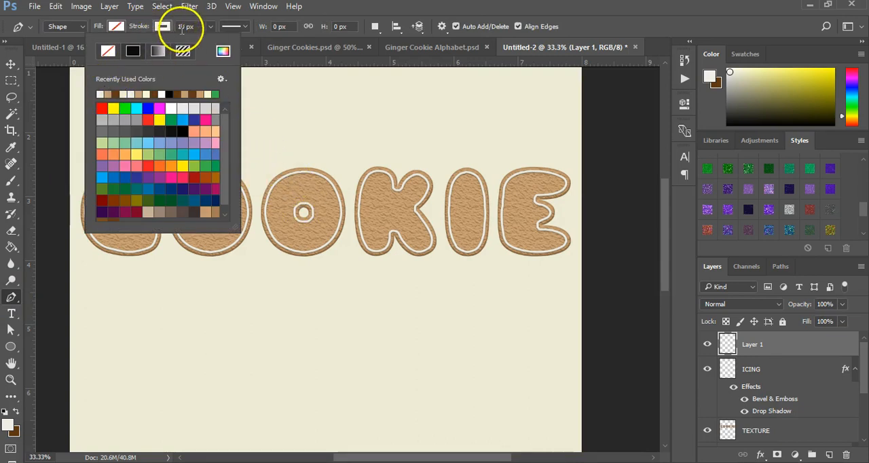
left_click(238, 27)
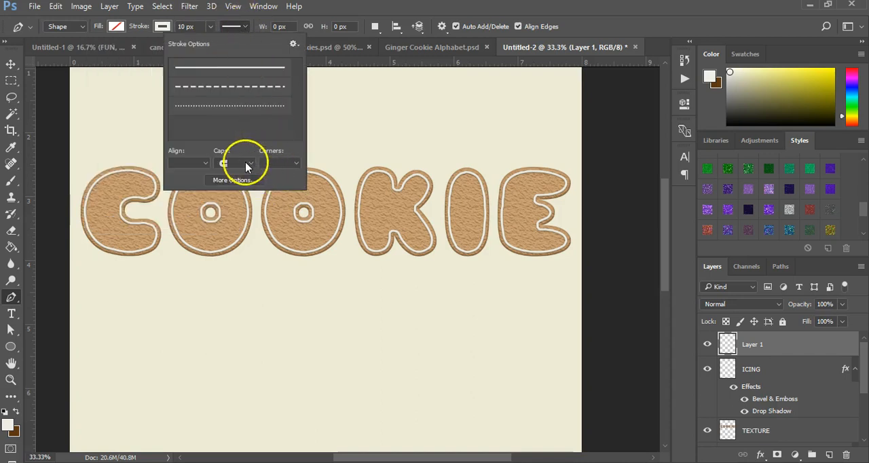
left_click(10, 300)
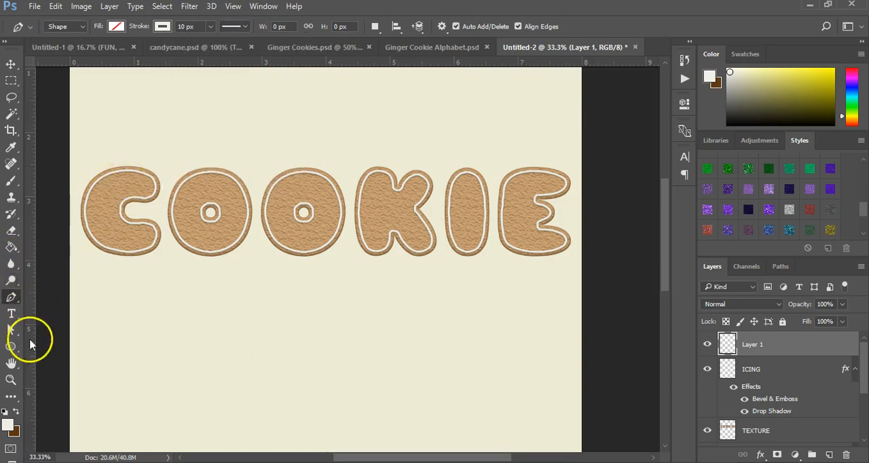
Draw an open wavy icing squiggle about 58 by 90 px inside the upper part of the letter C.
key("z")
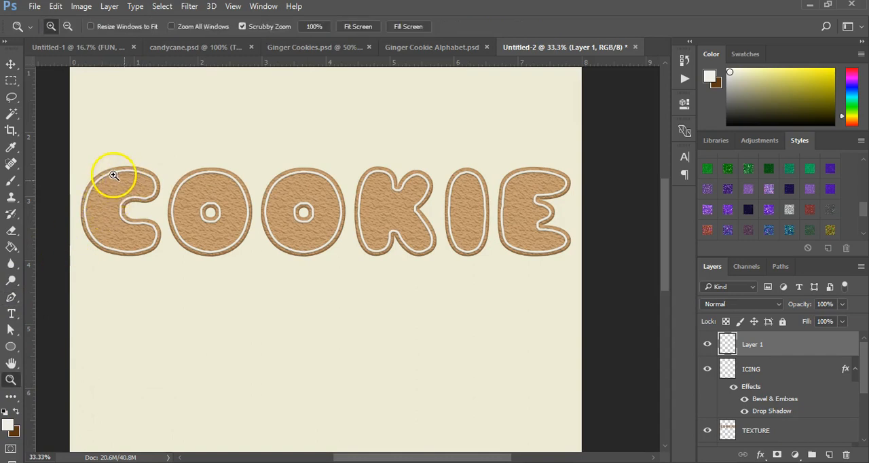
left_click(114, 175)
left_click(112, 175)
key("p")
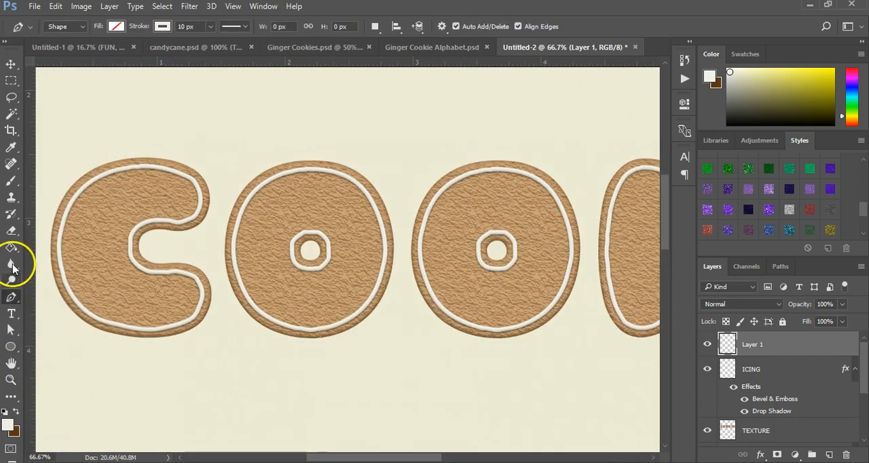
left_click(147, 175)
mouse_move(147, 179)
left_mouse_down()
mouse_move(164, 194)
mouse_move(138, 211)
left_mouse_up()
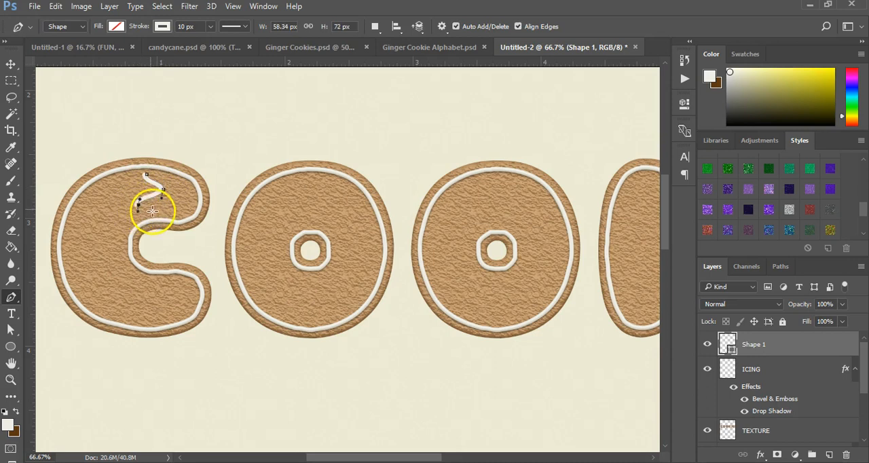
left_click(155, 211)
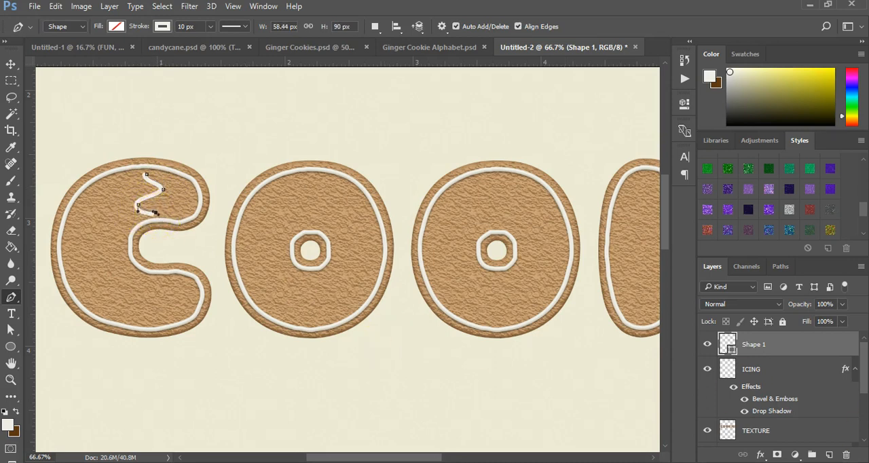
Copy the layer style of the ICING layer and paste it onto the squiggle's Shape 1 layer.
left_click(751, 366)
right_click(750, 371)
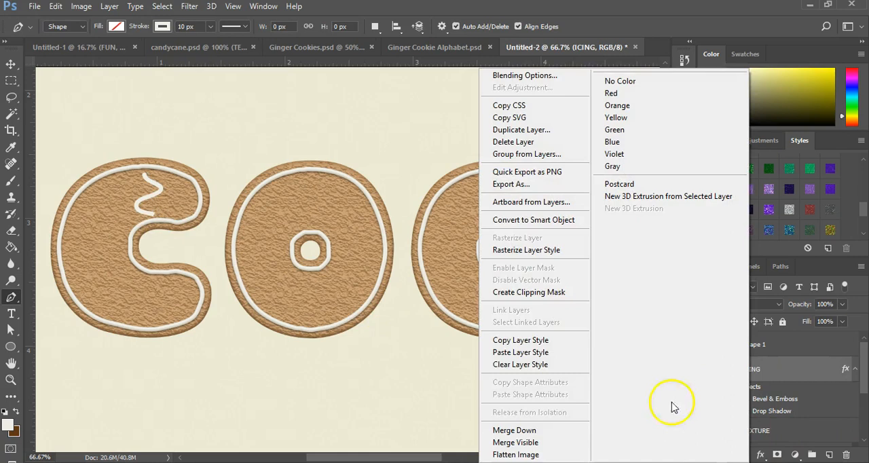
left_click(542, 342)
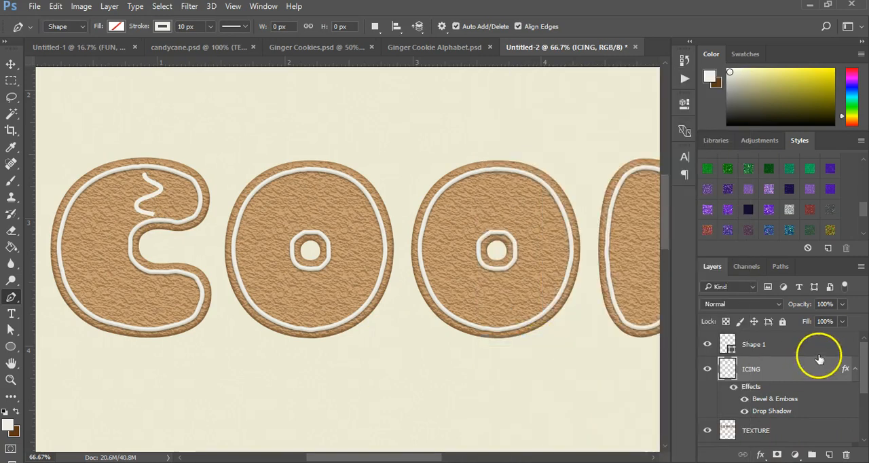
left_click(789, 347)
right_click(789, 348)
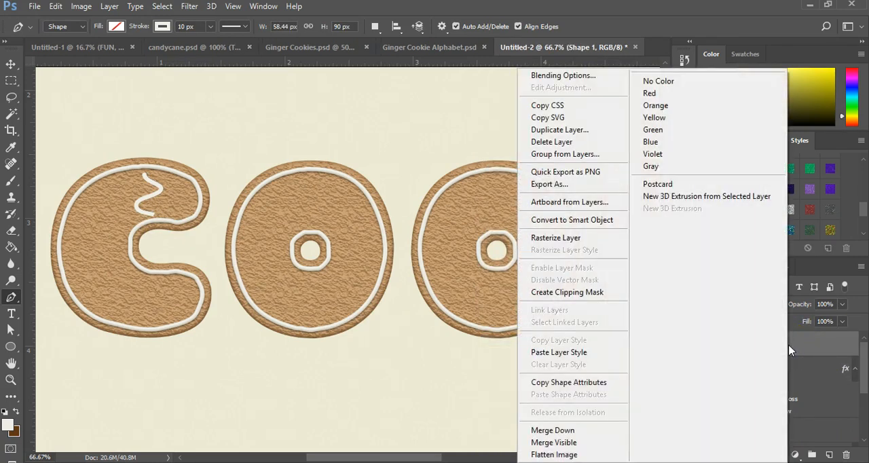
left_click(558, 353)
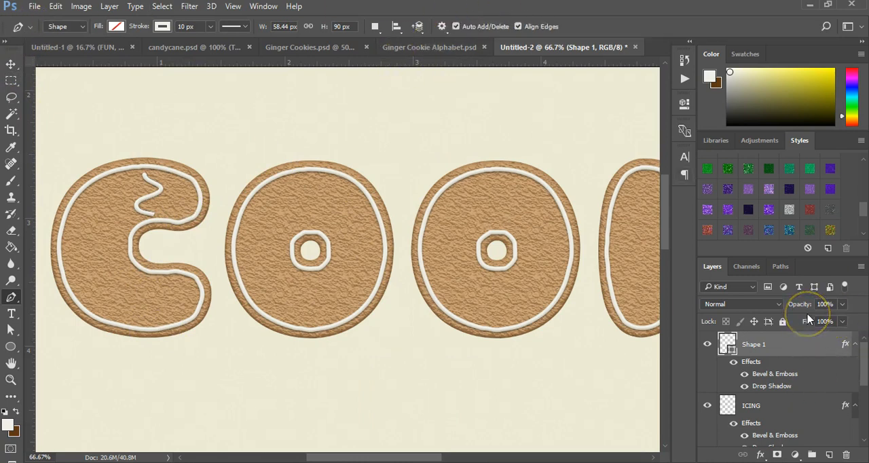
Duplicate the Shape 1 squiggle and place the copy in the lower part of the letter C.
key("ctrl+j")
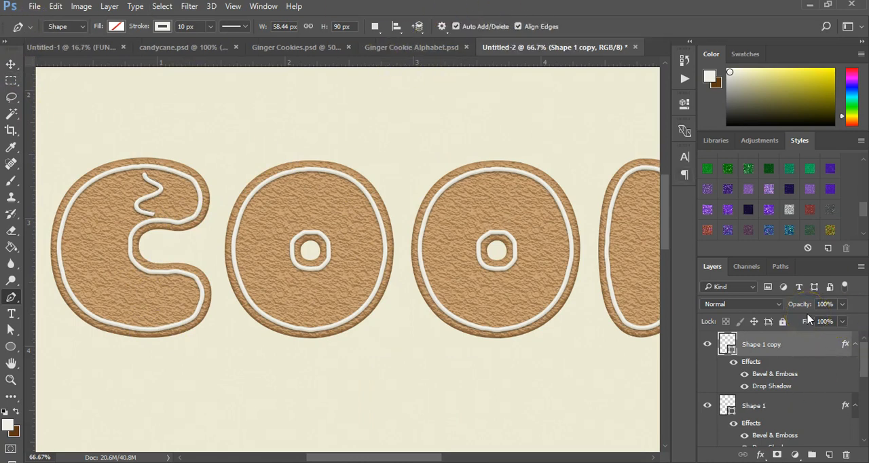
left_click(11, 64)
left_click_drag(158, 209, 150, 304)
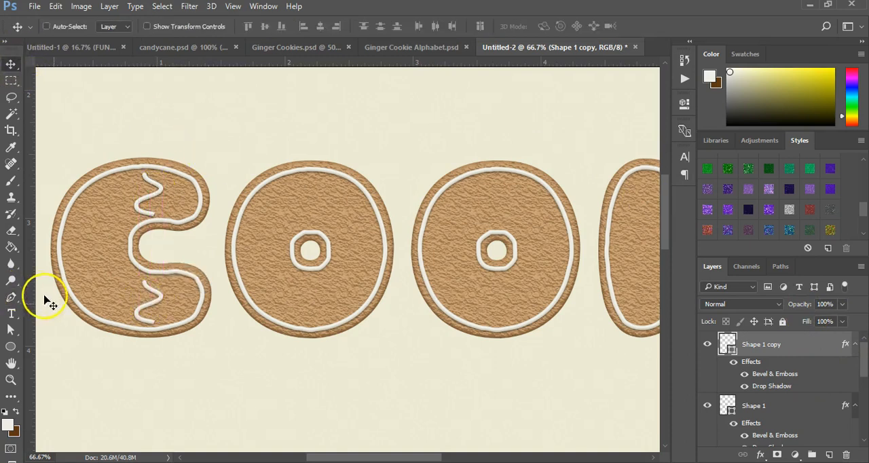
Flip the copied squiggle horizontally and apply the transformation.
key("ctrl")
key("ctrl+t")
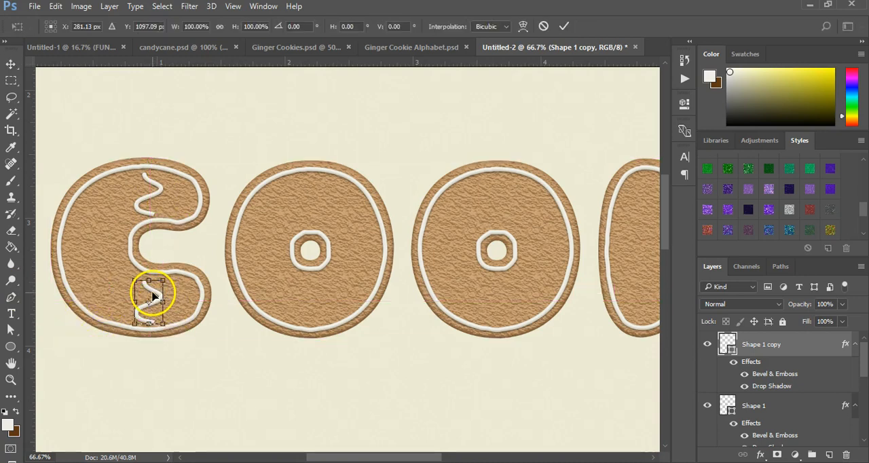
right_click(152, 294)
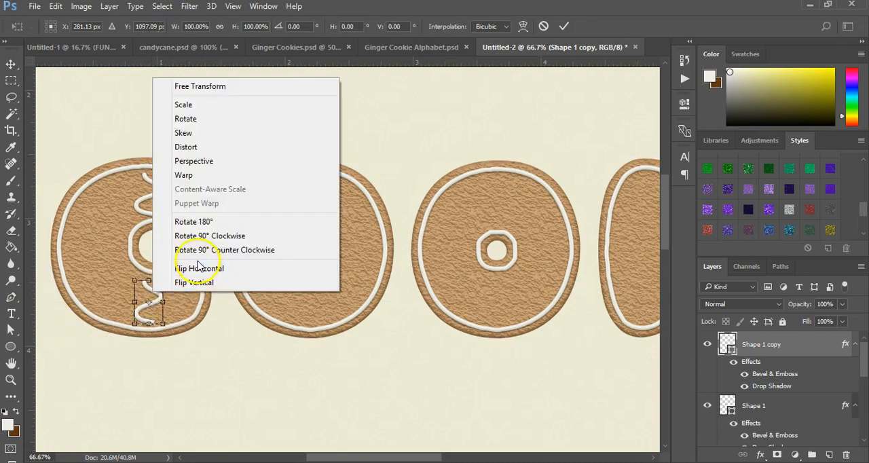
left_click(201, 270)
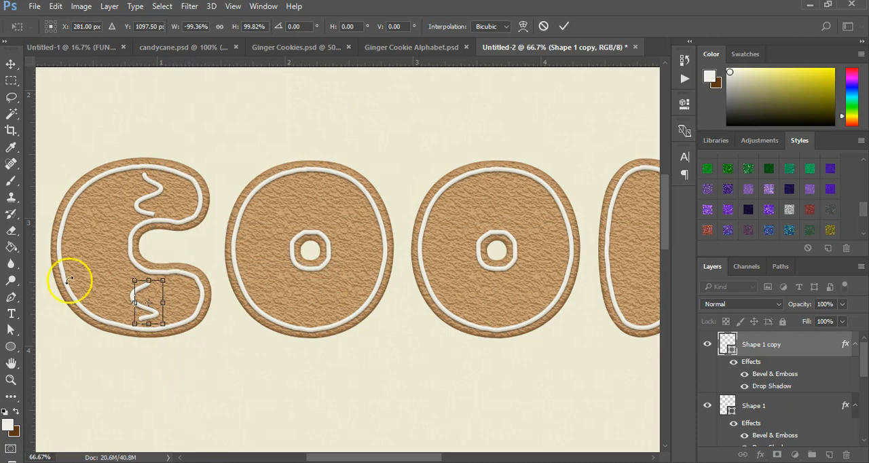
left_click(11, 65)
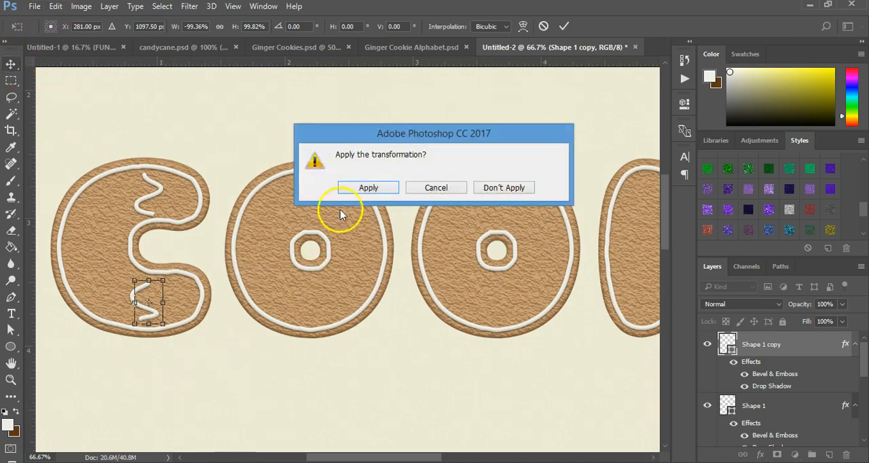
left_click(360, 188)
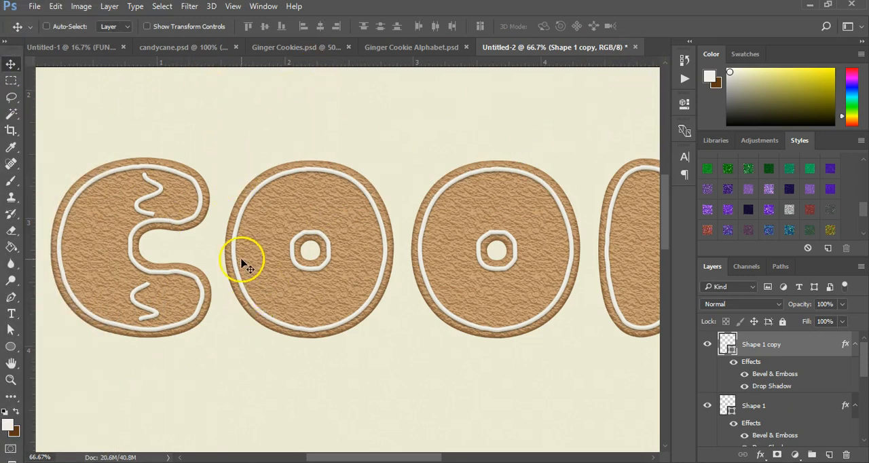
left_click(13, 352)
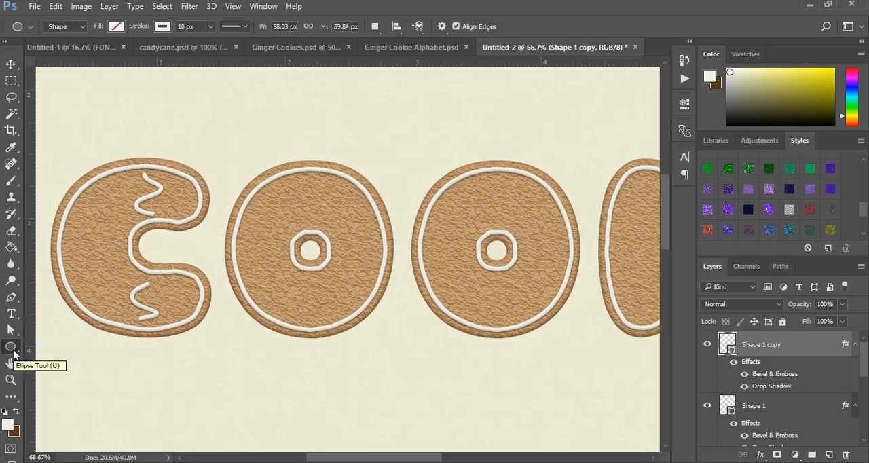
left_click(117, 27)
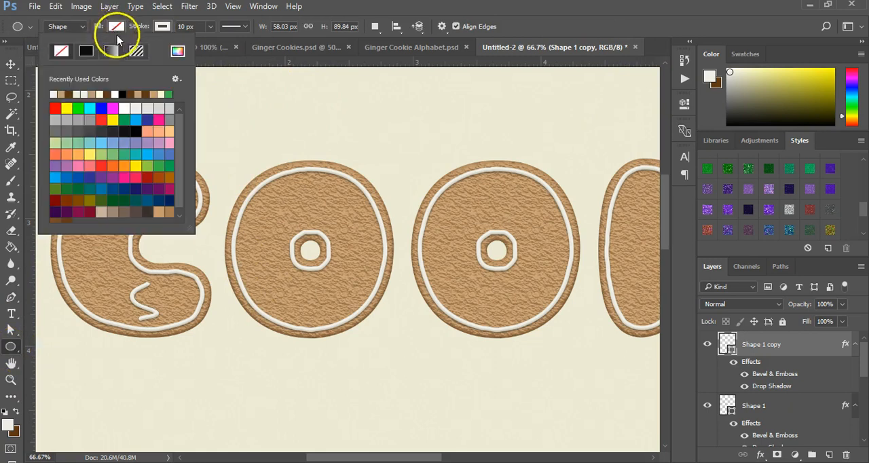
left_click(55, 108)
left_click(163, 27)
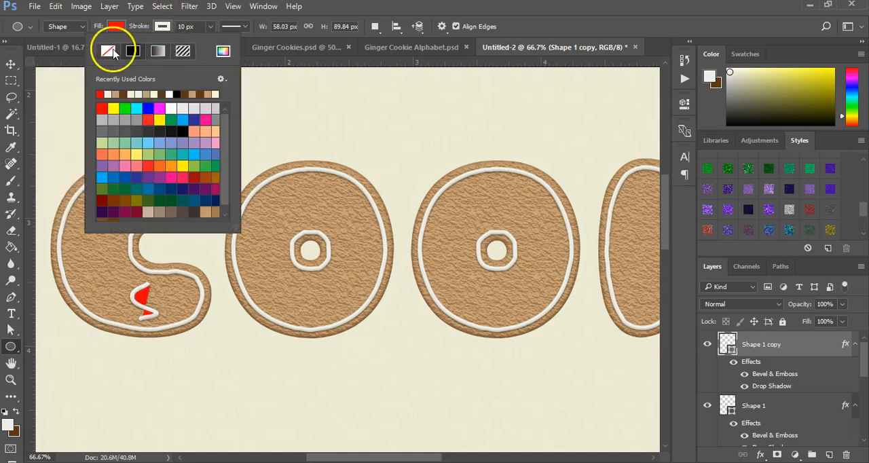
left_click(109, 50)
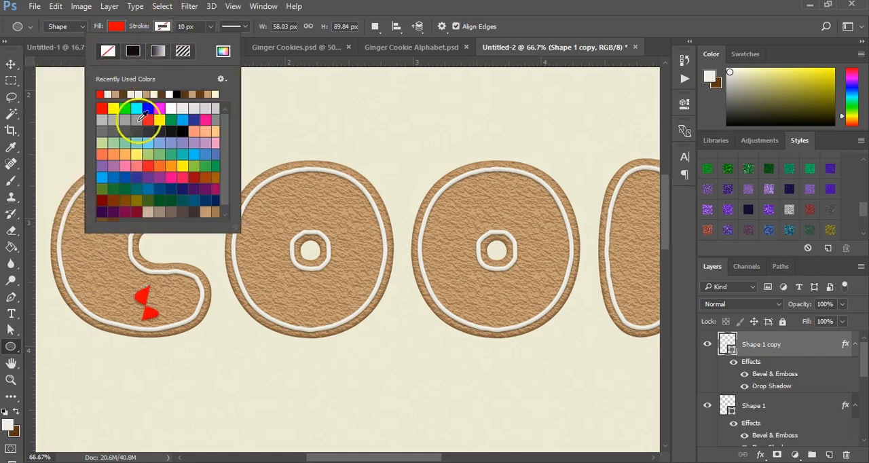
left_click(339, 172)
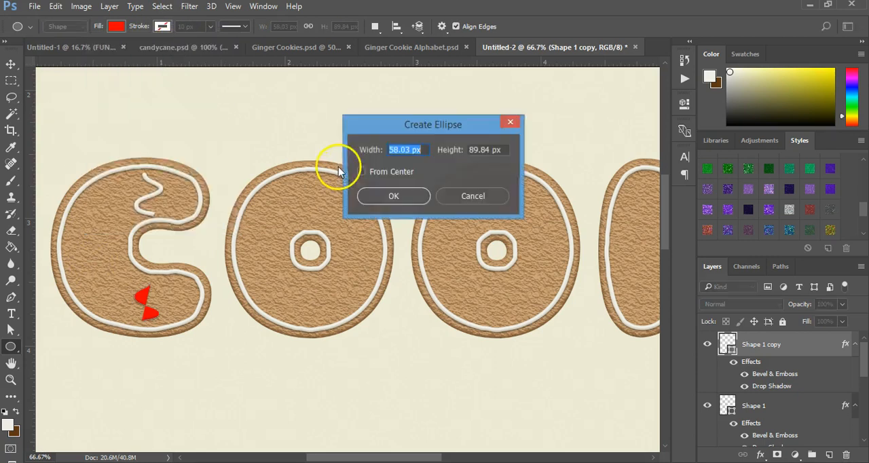
left_click(483, 195)
key("ctrl+alt+z")
key("ctrl+alt+z")
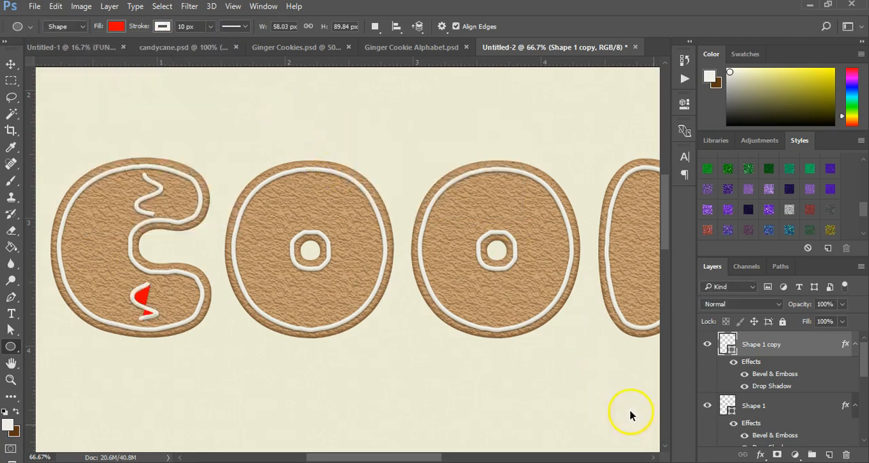
Add a new layer and draw a red ellipse shape about 47 by 47 px with no stroke on the letter C, beside the lower squiggle.
left_click(829, 455)
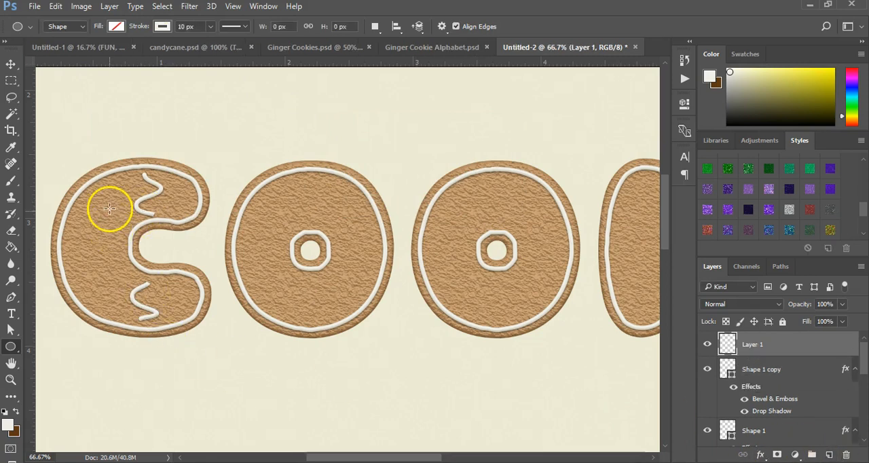
left_click(114, 27)
left_click(55, 108)
left_click(159, 26)
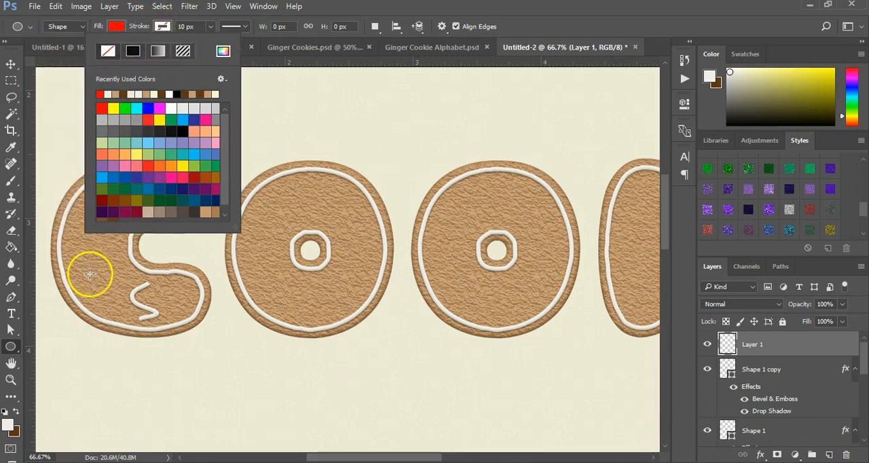
left_click_drag(89, 264, 108, 285)
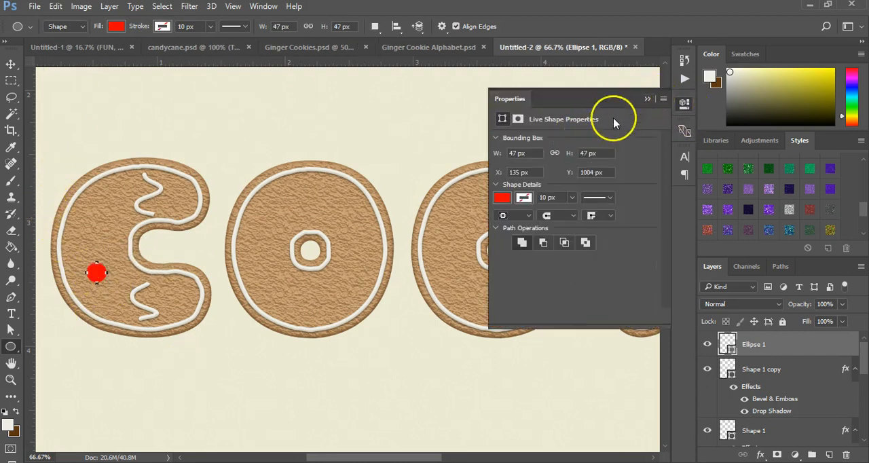
left_click(647, 98)
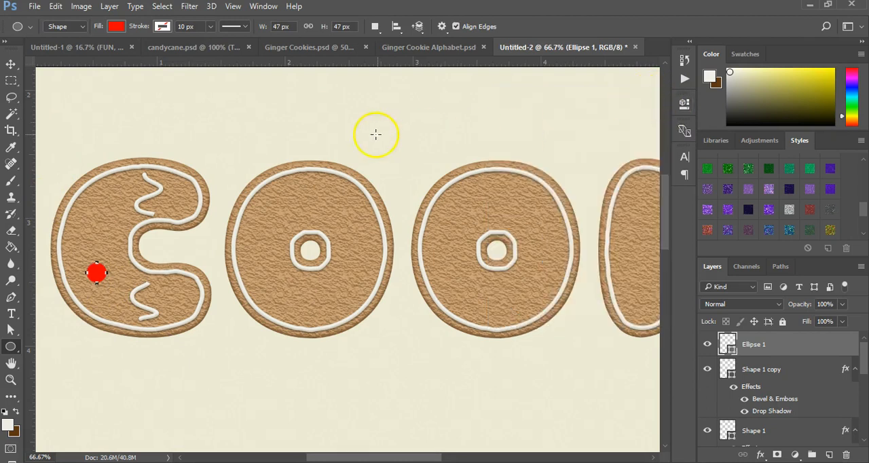
left_click(10, 63)
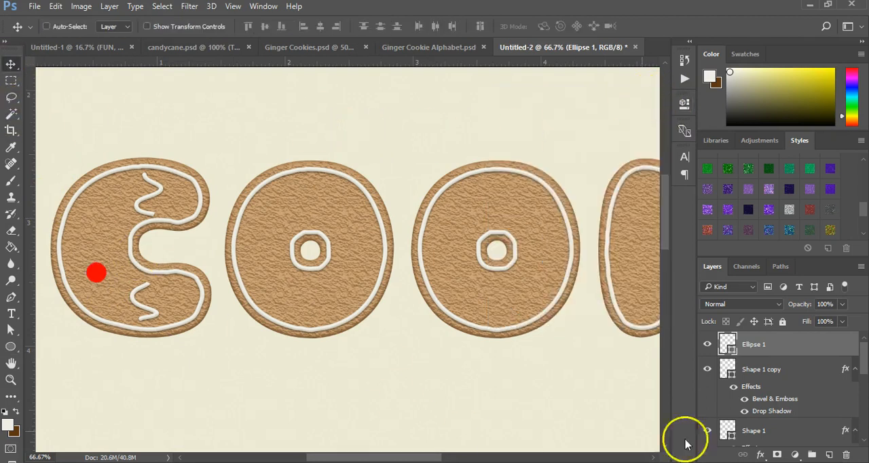
Add a Bevel & Emboss effect to the red circle with Smooth technique, depth 605%, size 46 px and soften 3 px.
left_click(761, 454)
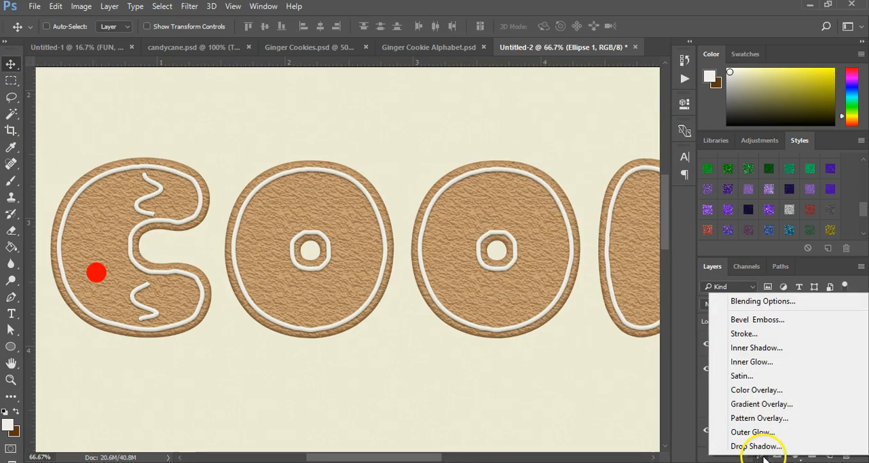
left_click(756, 324)
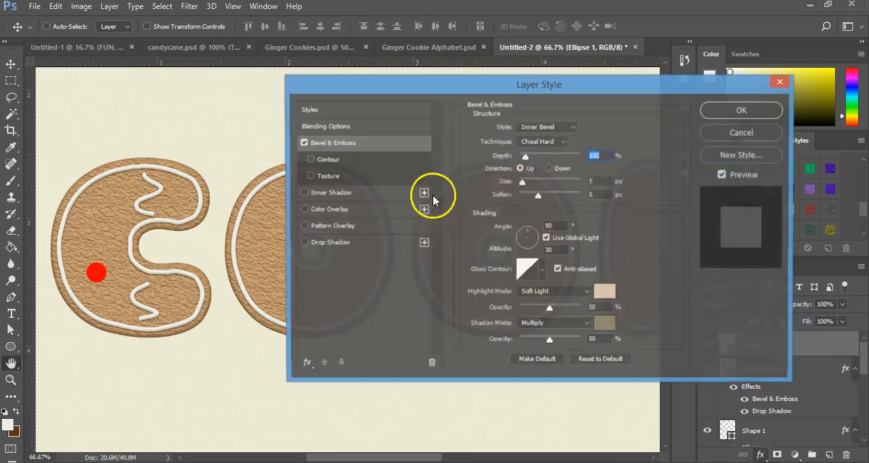
left_click(537, 141)
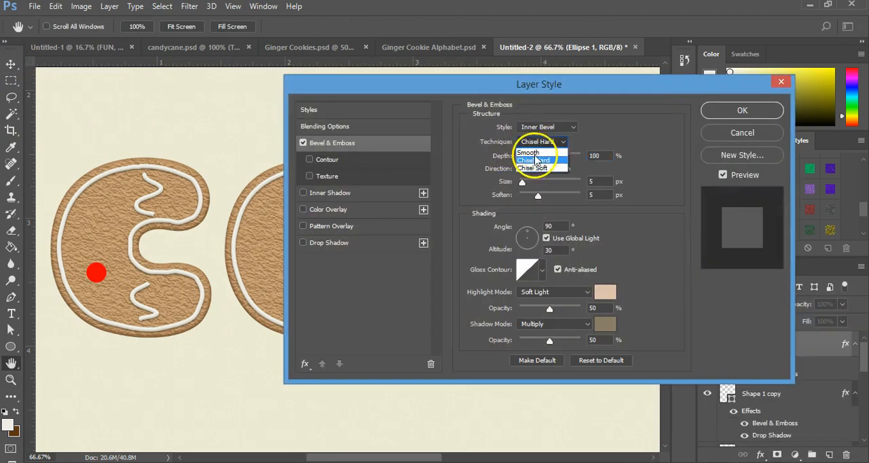
left_click(536, 153)
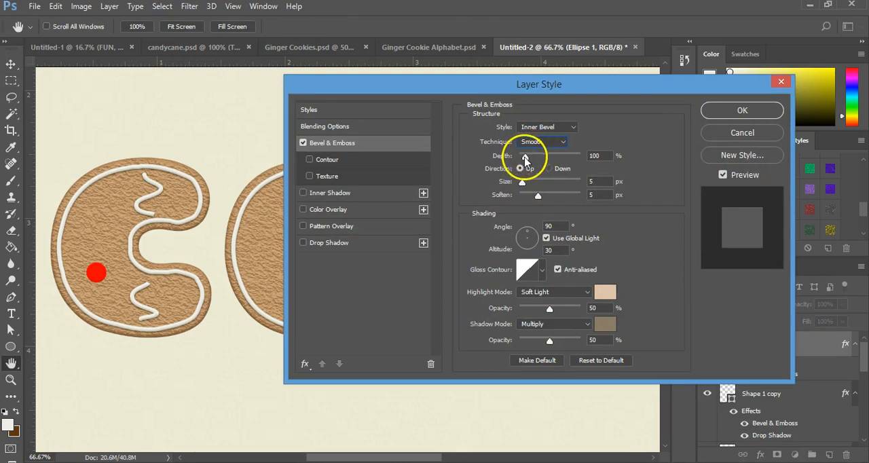
left_click_drag(532, 185, 556, 156)
Try out the gloss contour presets for the circle's bevel and choose the convex quarter-round curve.
left_click(542, 269)
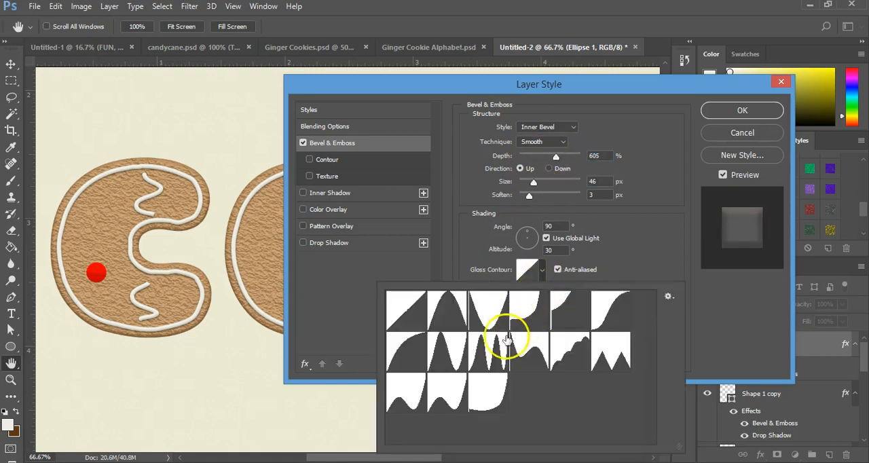
left_click(489, 353)
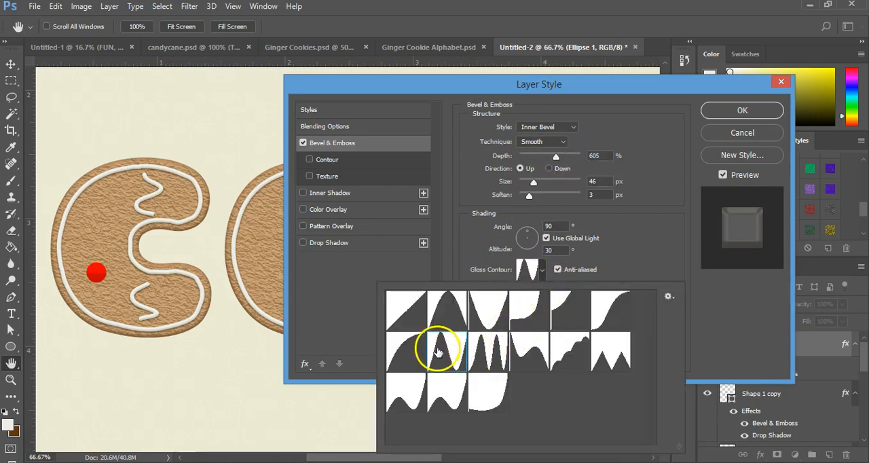
left_click(563, 352)
left_click(603, 349)
left_click(619, 301)
left_click(577, 300)
left_click(523, 302)
left_click(494, 310)
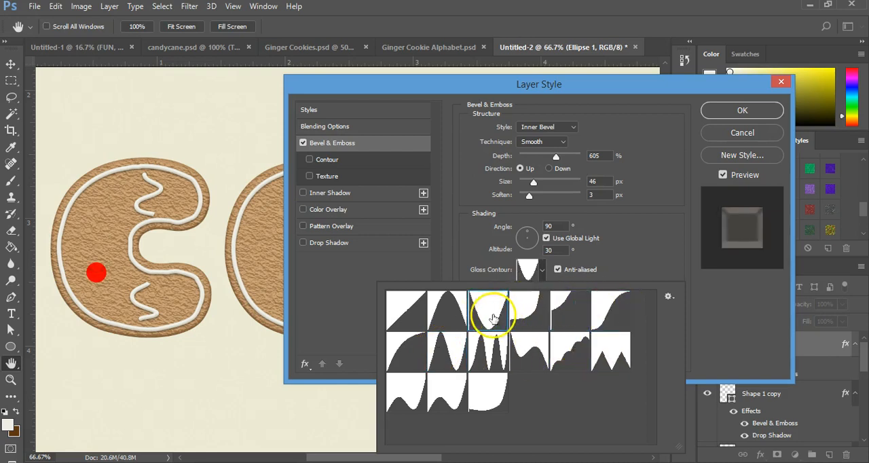
left_click(456, 312)
left_click(412, 334)
left_click(414, 366)
left_click(415, 390)
left_click(449, 397)
left_click(486, 393)
left_click(417, 353)
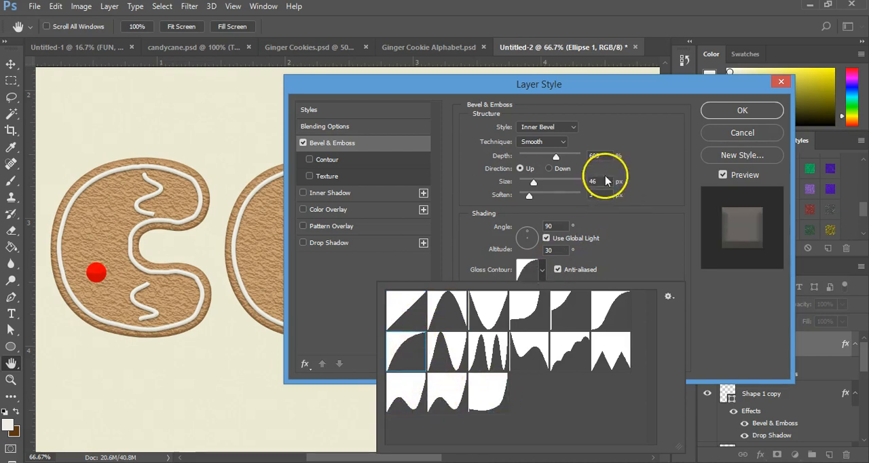
Try the Outer Bevel, Emboss and Pillow Emboss styles on the circle with bevel sizes of 13 and 24 px.
left_click_drag(534, 182, 525, 198)
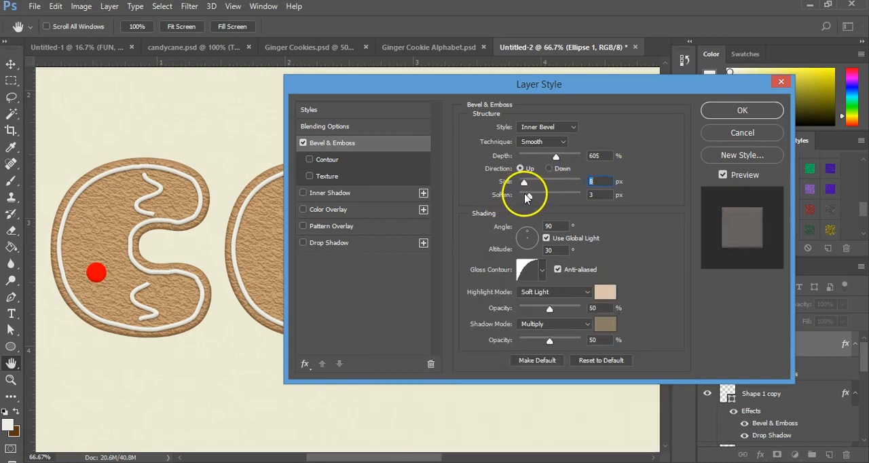
left_click(545, 127)
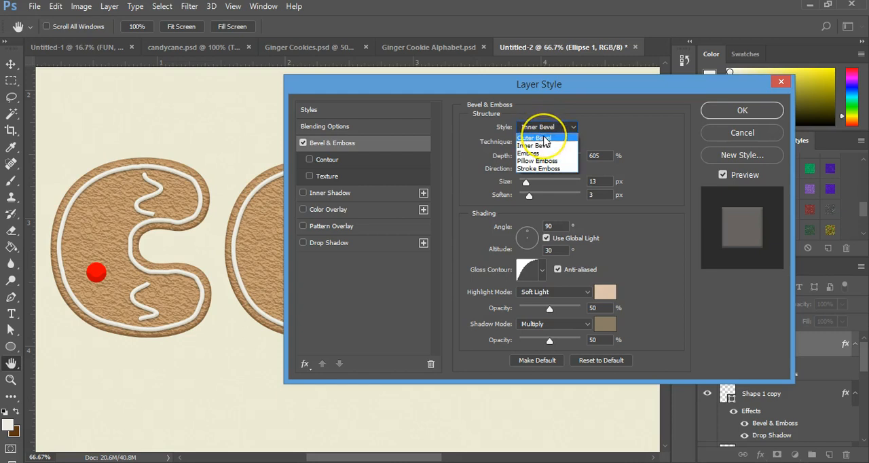
left_click(545, 134)
left_click(544, 128)
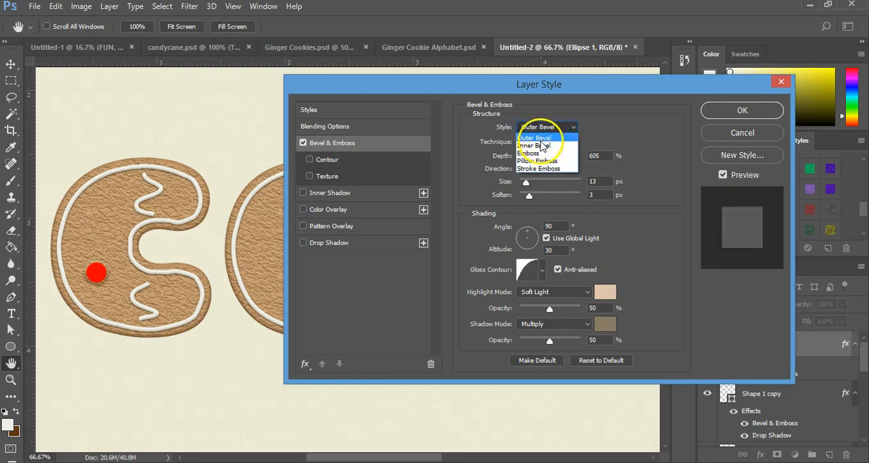
left_click(539, 153)
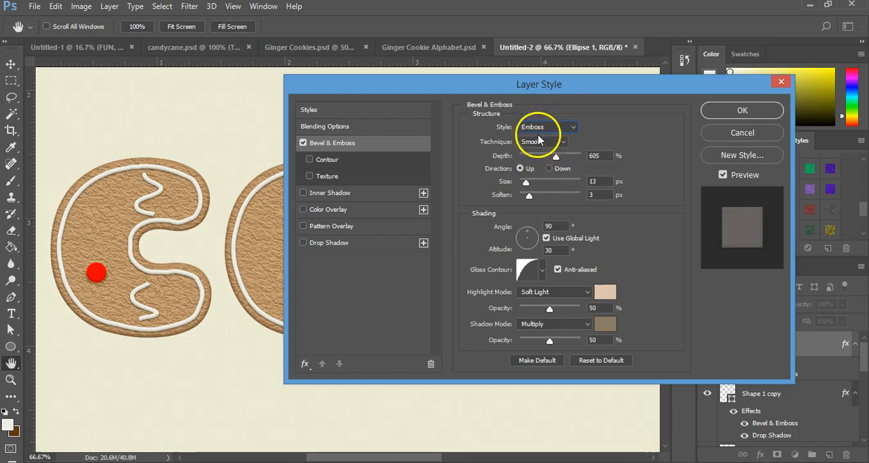
mouse_move(526, 183)
left_mouse_down()
mouse_move(547, 181)
mouse_move(531, 185)
left_mouse_up()
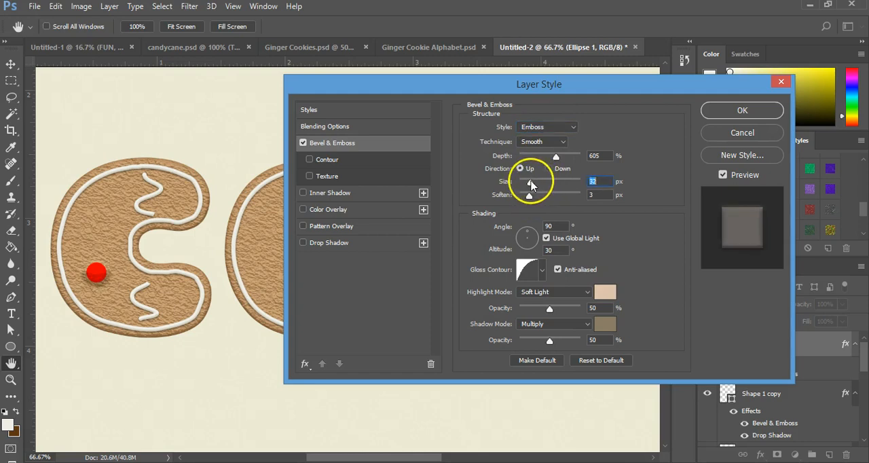
left_click(542, 129)
left_click(539, 165)
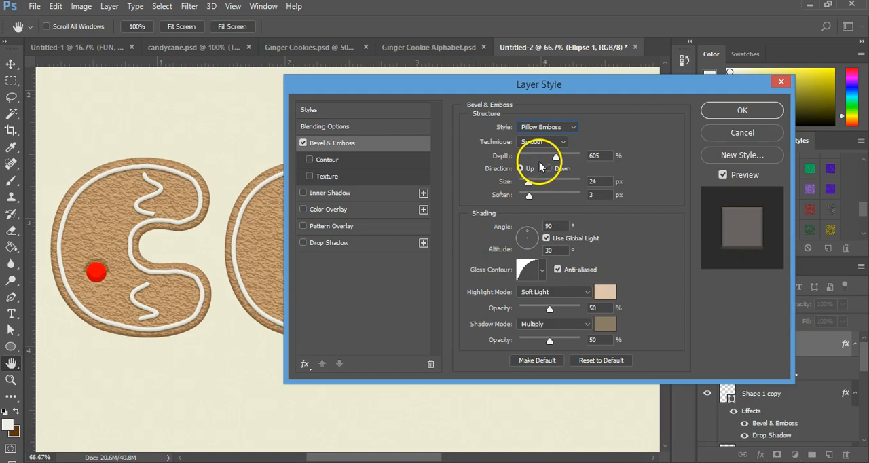
Change the red circle's bevel style to Inner Bevel with a size of 73 px and soften of 3 px.
left_click(525, 129)
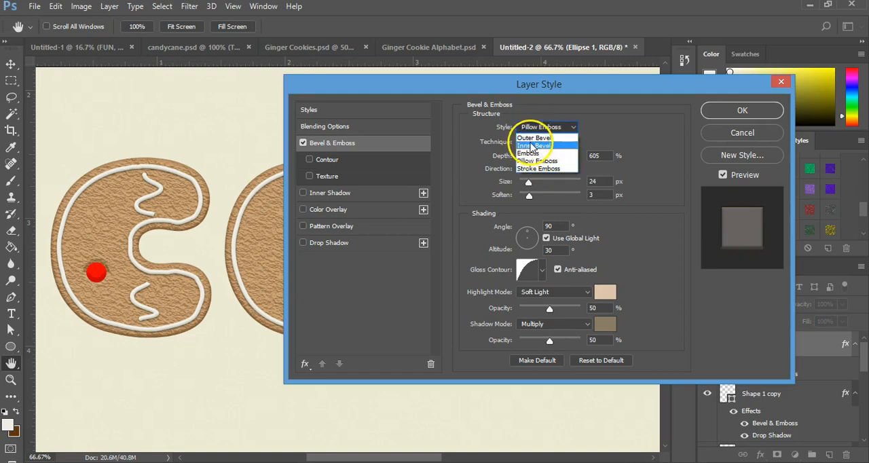
left_click(524, 150)
left_click_drag(529, 182, 550, 202)
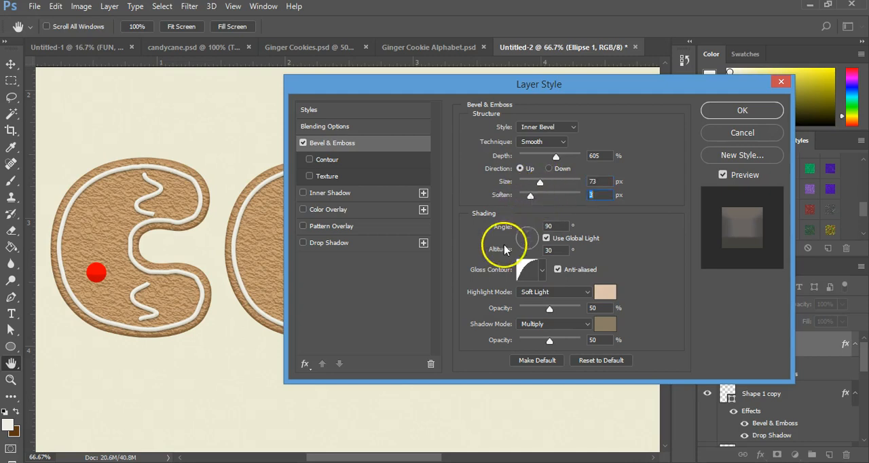
Try out several gloss contour presets for the circle's bevel and choose the straight linear contour.
left_click(539, 270)
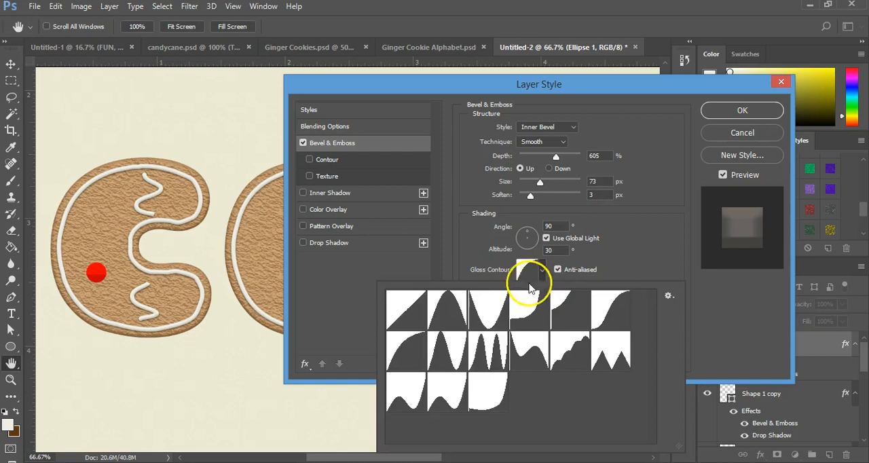
left_click(481, 353)
left_click(460, 356)
left_click(456, 318)
left_click(416, 319)
left_click(413, 349)
left_click(527, 309)
left_click(502, 322)
left_click(426, 313)
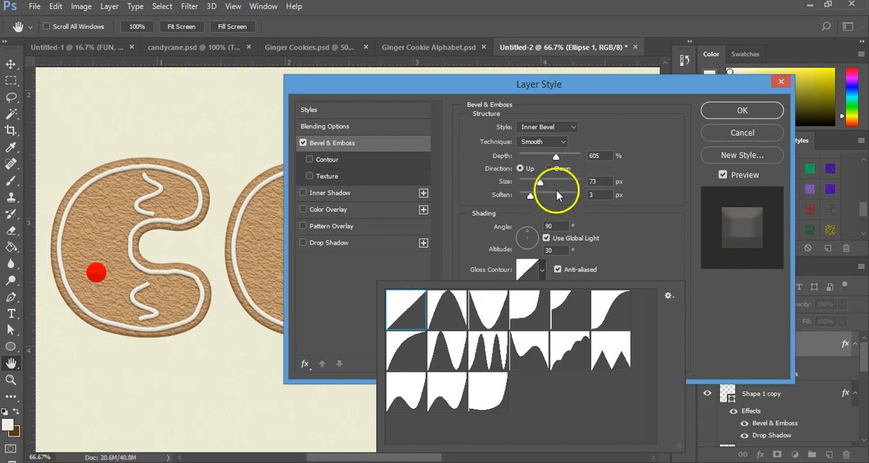
Set the bevel size to 65 px and soften to 2 px, and add a Drop Shadow effect to the circle.
left_click_drag(549, 183, 527, 197)
left_click(372, 244)
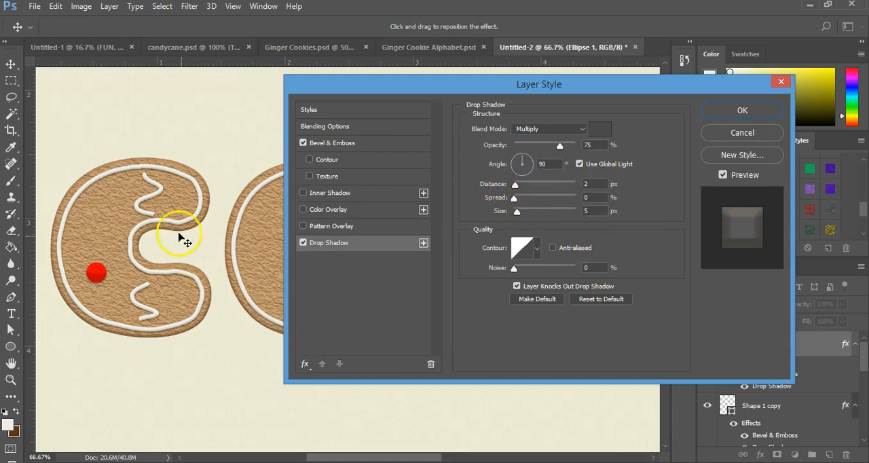
left_click(332, 144)
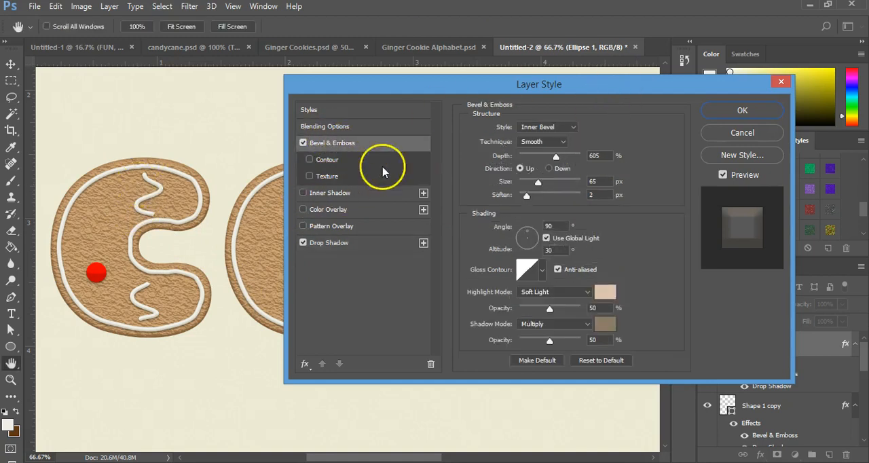
left_click(742, 109)
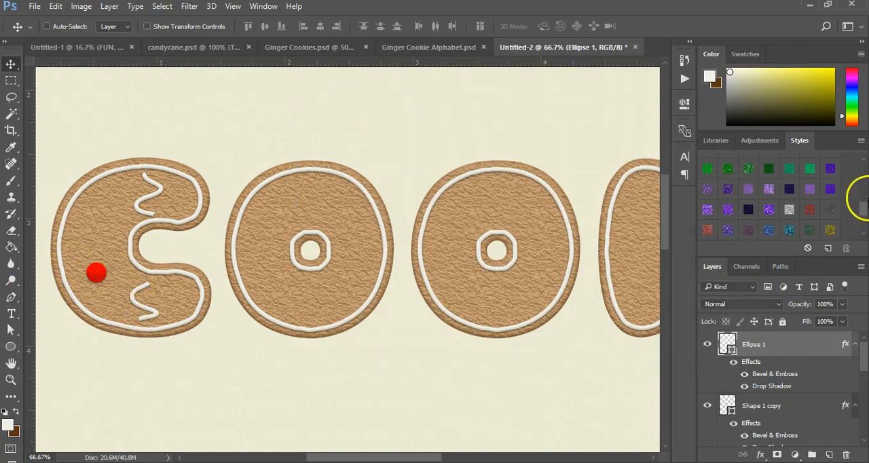
Apply a red glitter style preset to the circle and set its pattern overlay scale to 37%.
left_click_drag(864, 210, 864, 192)
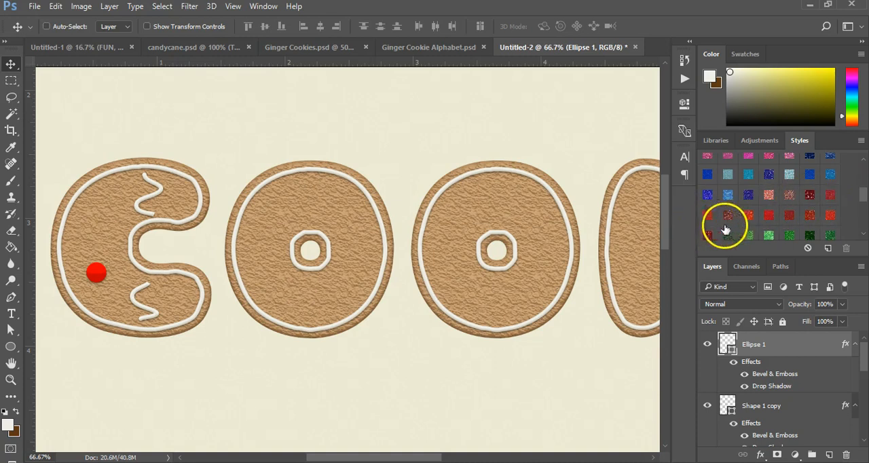
left_click(829, 193)
left_click(829, 216)
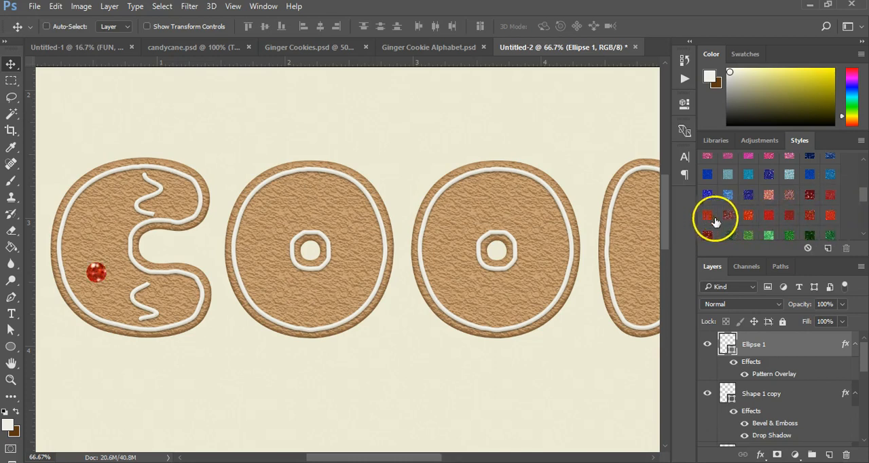
left_click(823, 199)
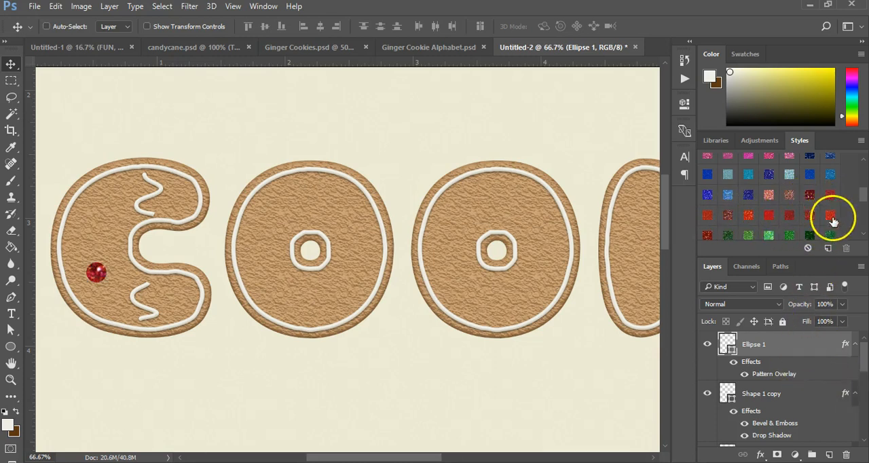
double_click(764, 375)
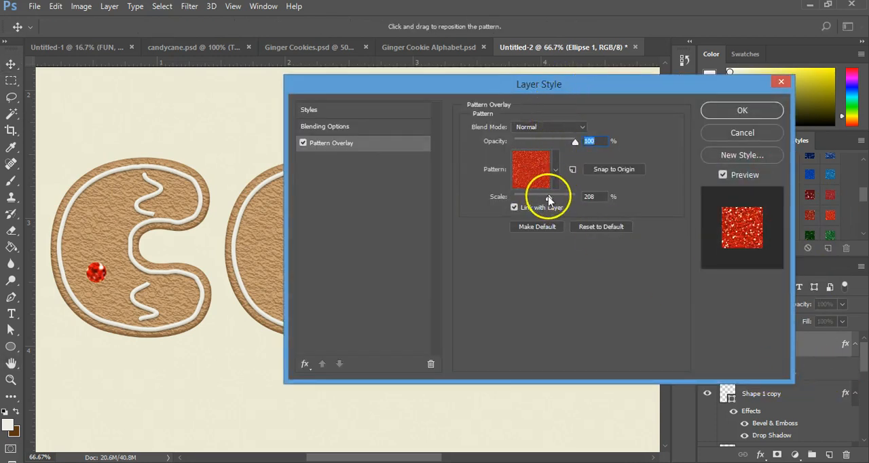
left_click_drag(550, 200, 525, 197)
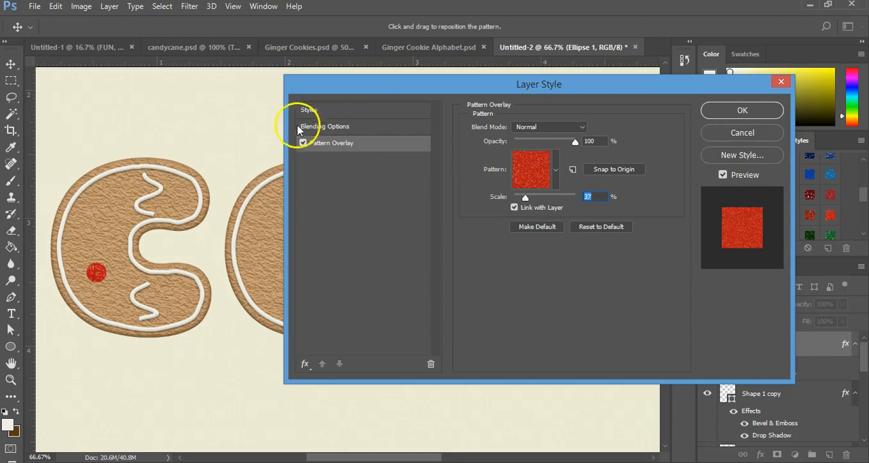
Add an Inner Bevel effect to the glitter circle with Smooth technique, depth 100%, size 10 px and soften 0 px.
left_click(304, 364)
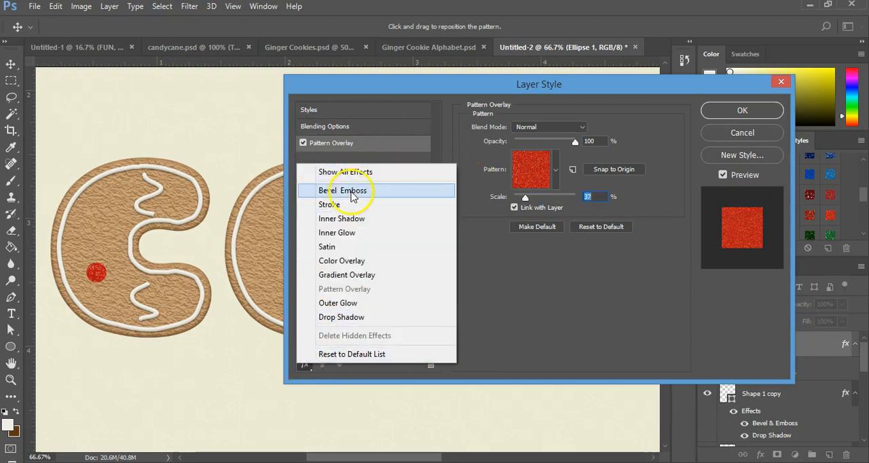
left_click(343, 190)
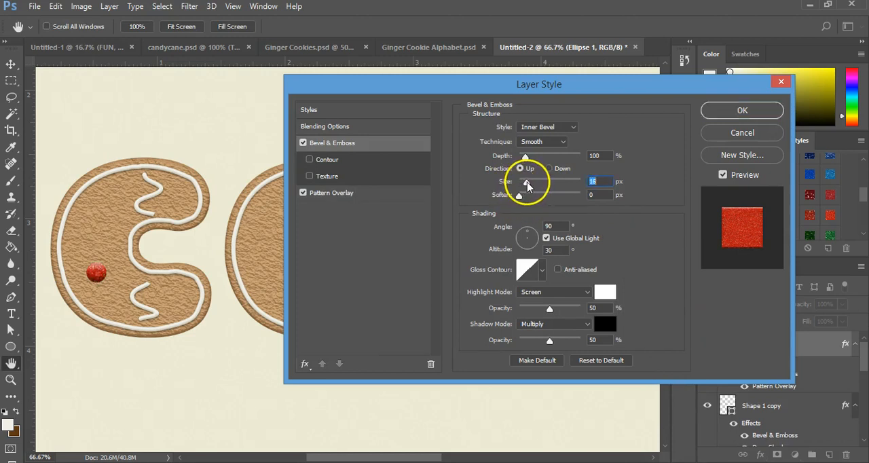
left_click_drag(530, 185, 532, 185)
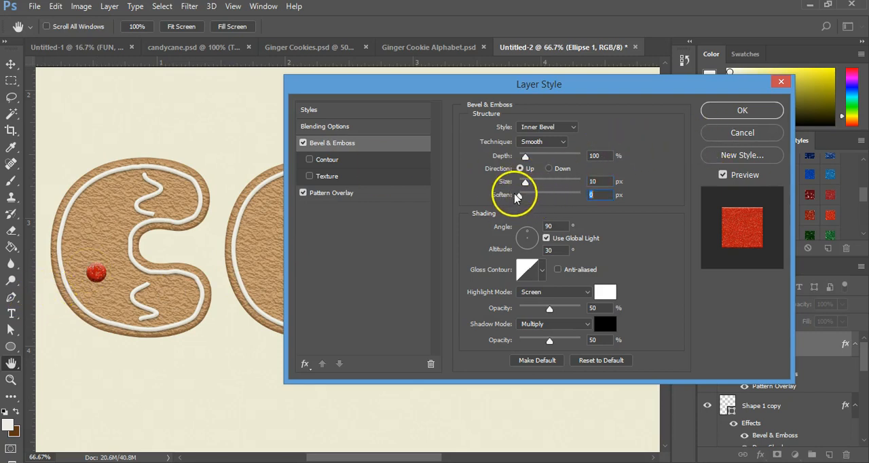
left_click(729, 110)
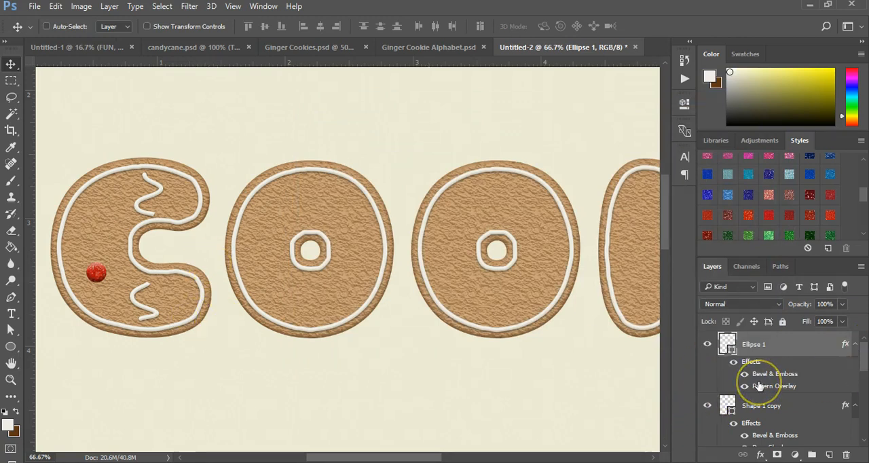
Duplicate the red candy dot and place the copy on the upper right part of the first O.
key("ctrl+j")
left_click_drag(99, 271, 357, 209)
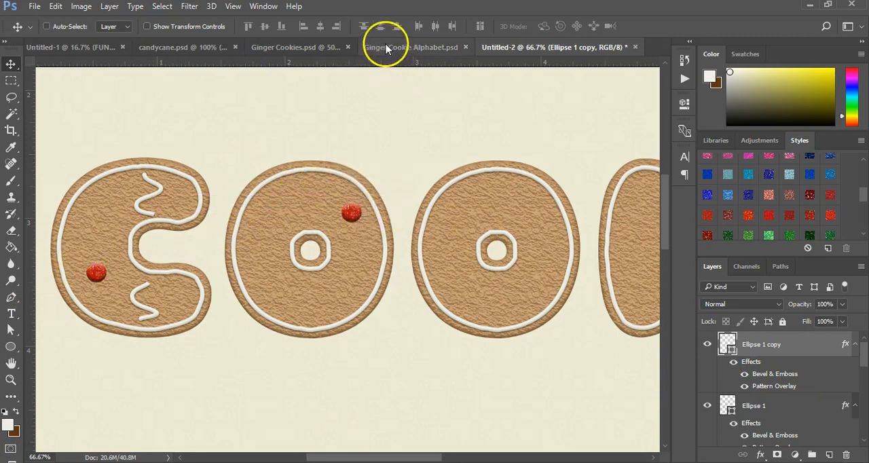
Look through the layer stack and compare the design with the finished lettering in Ginger Cookies.psd.
scroll(813, 434, "down", 3)
scroll(814, 434, "down", 5)
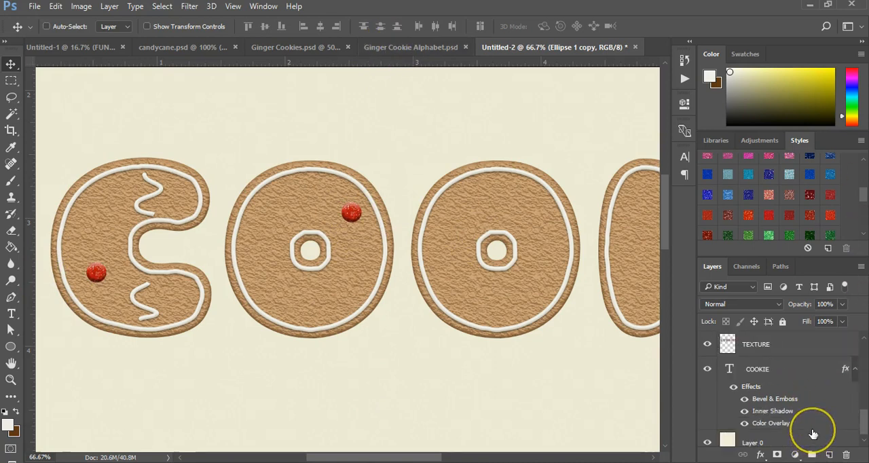
scroll(814, 413, "up", 6)
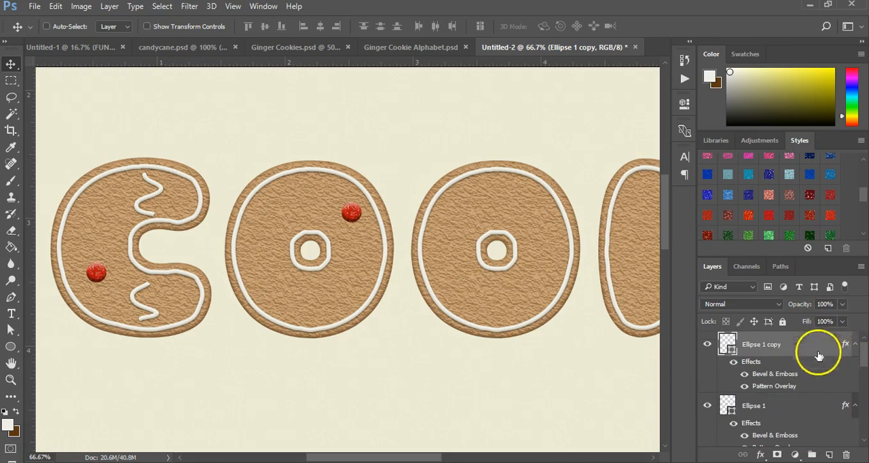
left_click(292, 46)
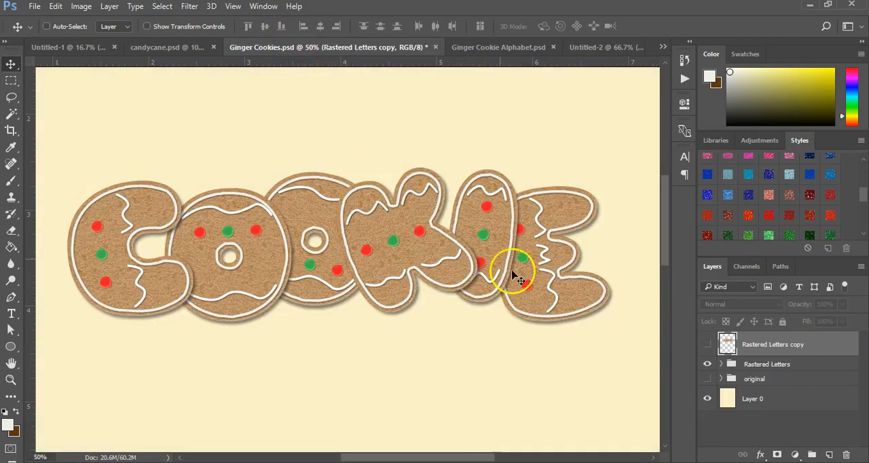
left_click(596, 47)
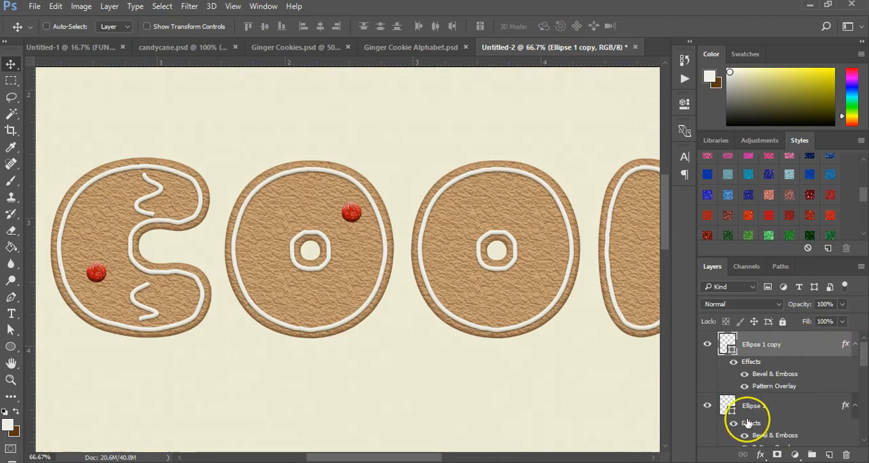
Group all layers from the top dot copy down to the COOKIE text and name the group ORIGINAL.
scroll(747, 417, "down", 3)
scroll(746, 422, "down", 3)
left_click(755, 365, "ctrl")
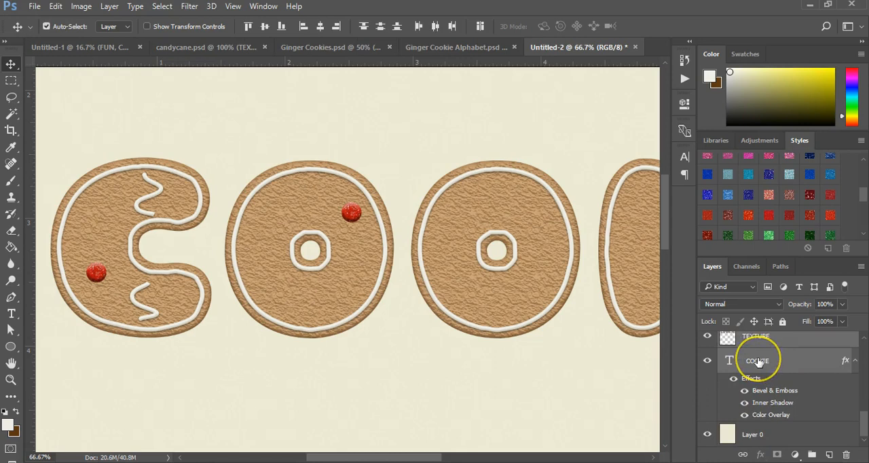
key("ctrl+g")
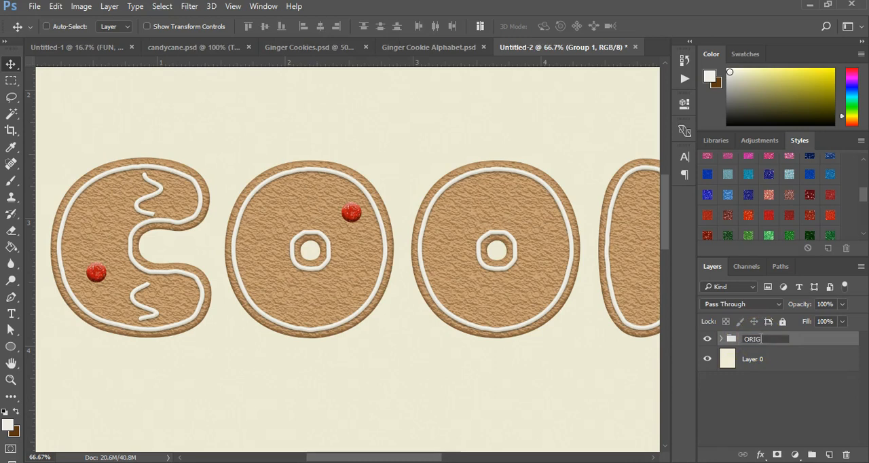
type("L")
key("Return")
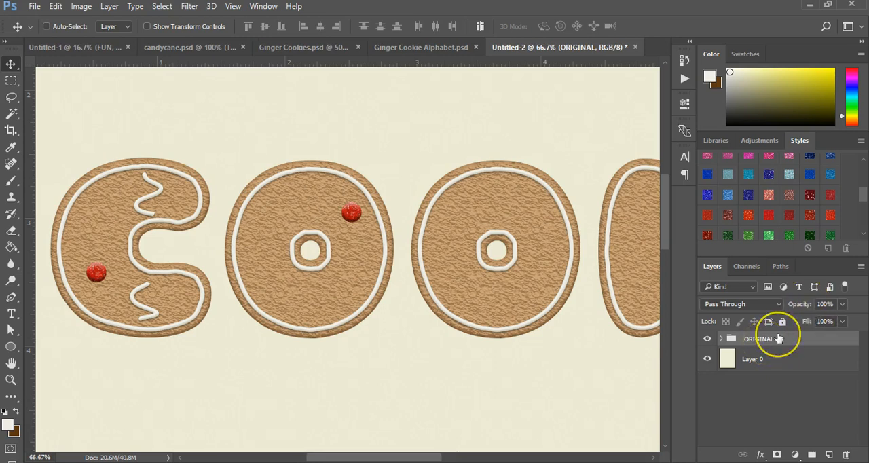
Duplicate the ORIGINAL group and hide the original one as a backup.
key("ctrl+j")
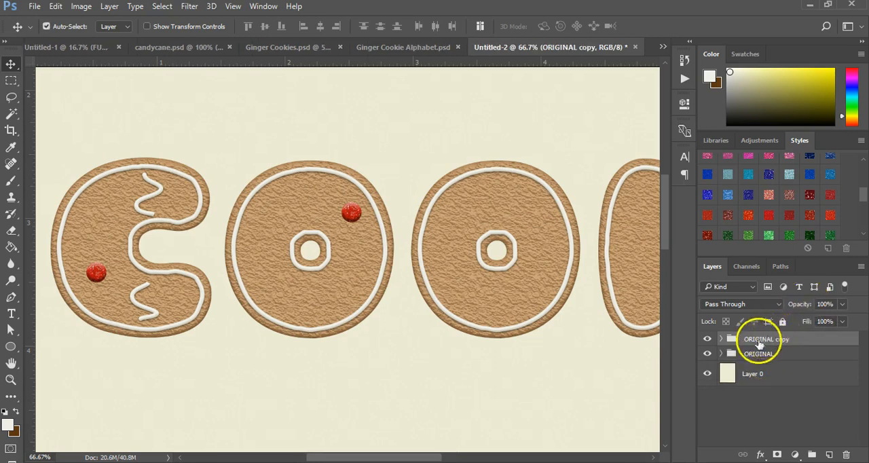
left_click(752, 354)
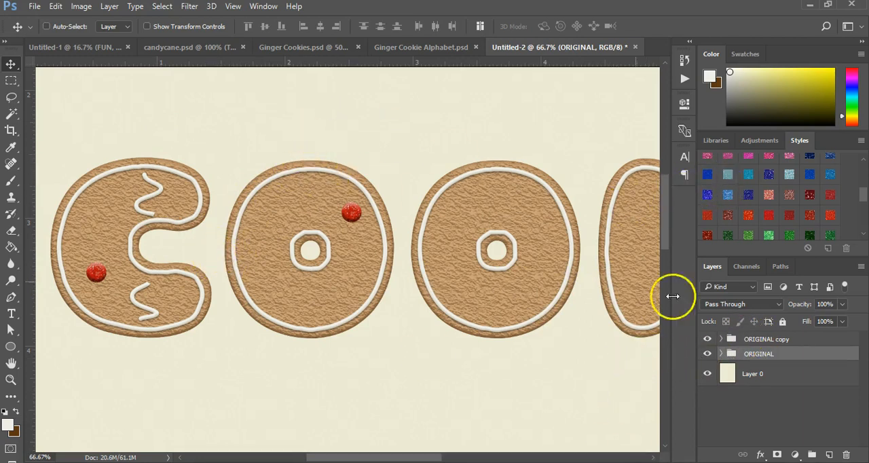
left_click(707, 354)
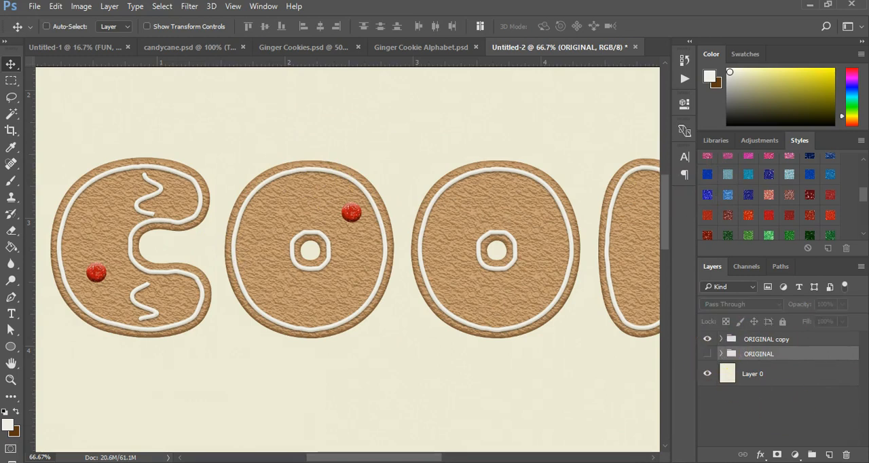
Add a new layer above the ORIGINAL copy group and merge the two into a single raster layer.
left_click(757, 339)
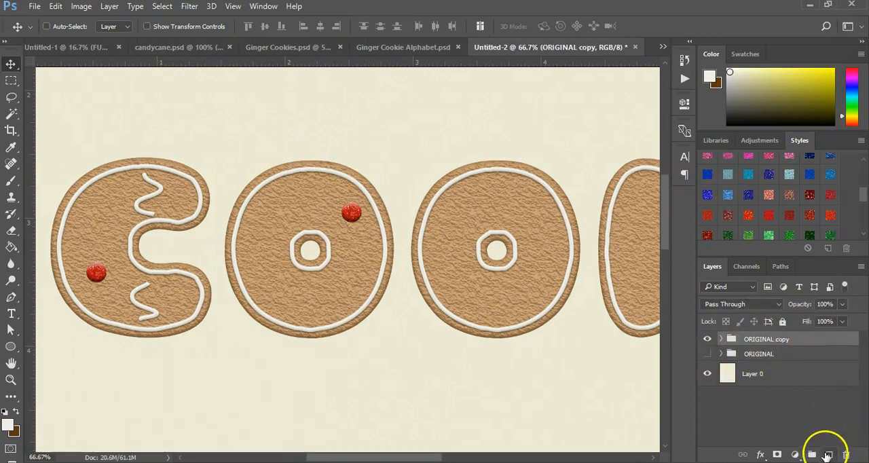
left_click(826, 455)
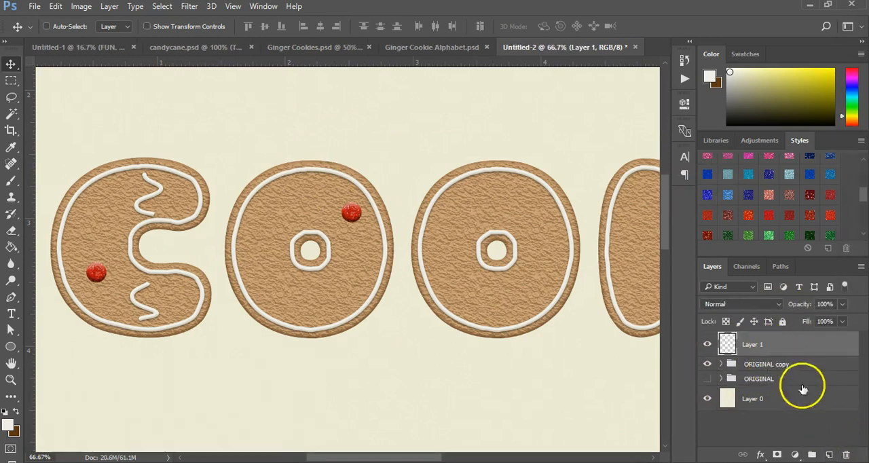
left_click(775, 364, "ctrl")
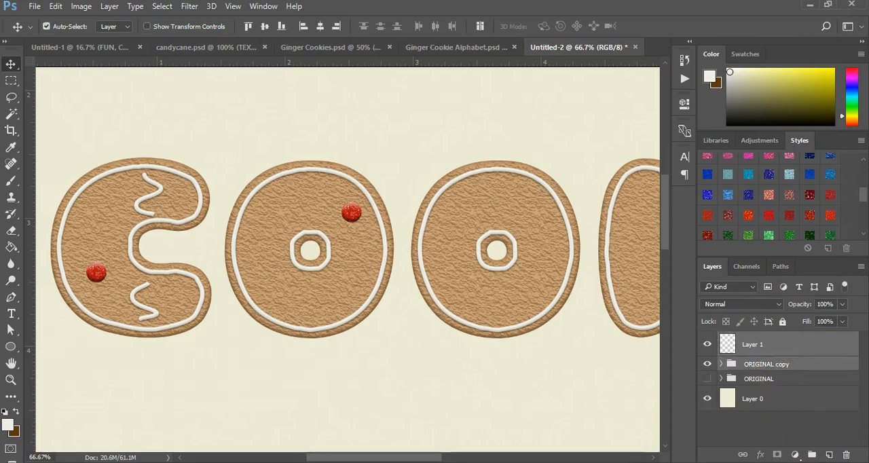
key("ctrl+e")
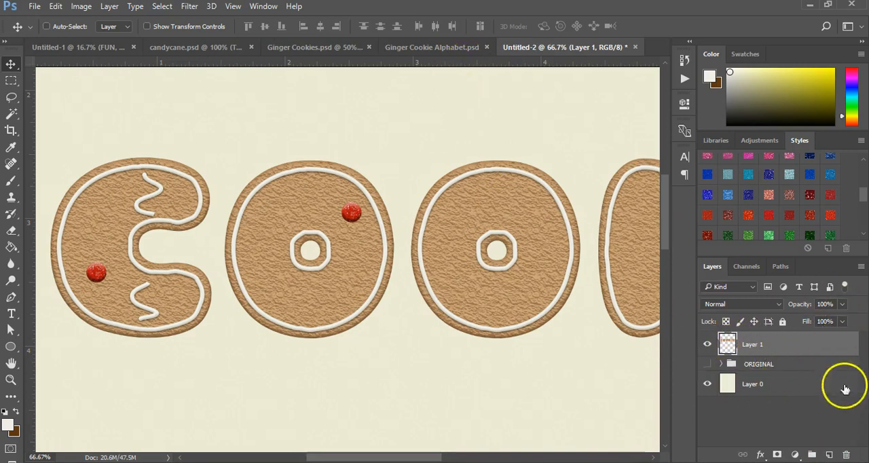
Cut the letter C out of Layer 1 onto its own layer and name that layer C.
left_click(750, 347)
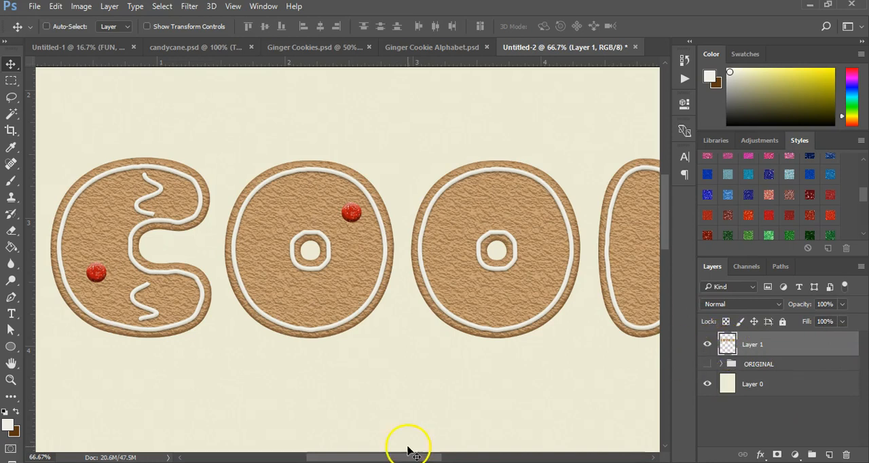
mouse_move(355, 454)
left_mouse_down()
mouse_move(331, 456)
mouse_move(340, 456)
left_mouse_up()
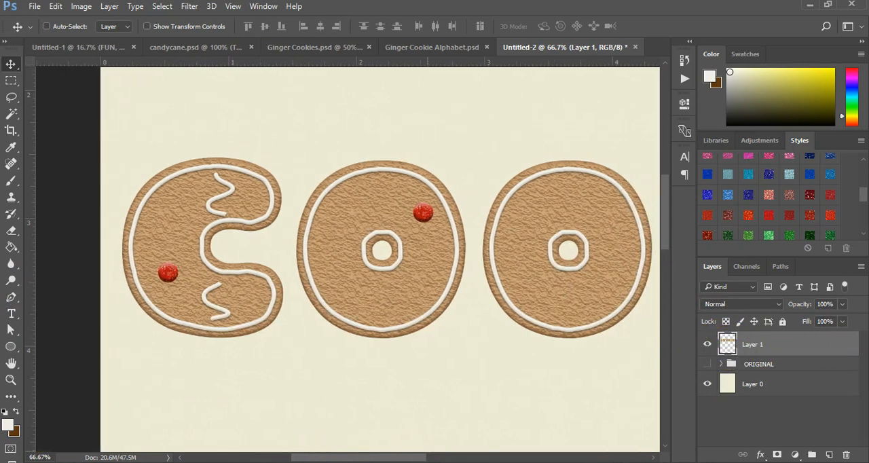
left_click(11, 81)
left_click_drag(117, 133, 292, 372)
right_click(236, 312)
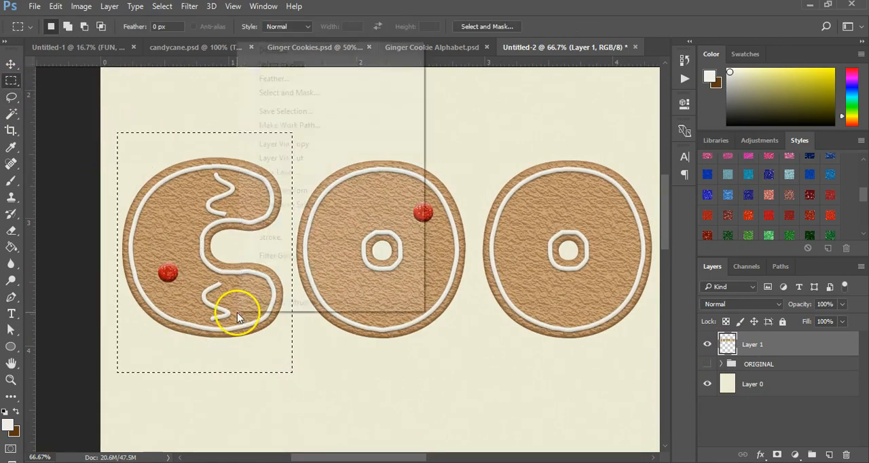
left_click(312, 159)
double_click(752, 344)
type("C")
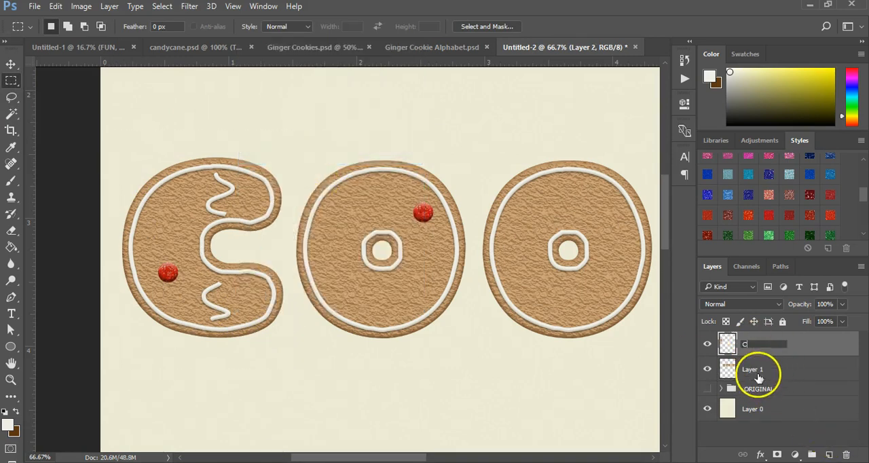
Cut the first O out of Layer 1 onto its own layer and name it O.
left_click(752, 369)
left_click_drag(289, 138, 476, 360)
right_click(420, 338)
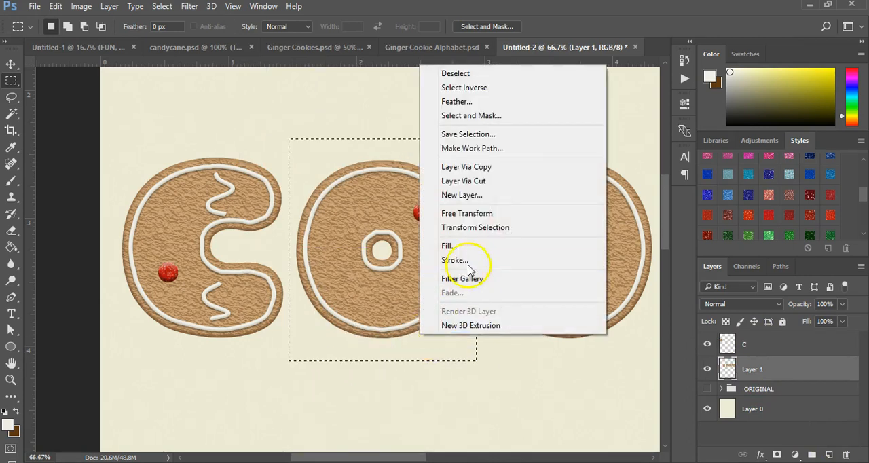
left_click(494, 180)
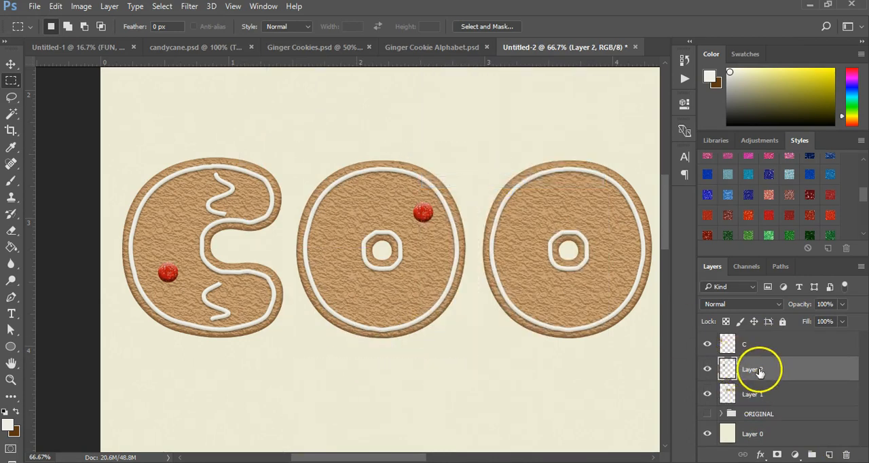
left_click(752, 388)
Cut the second O out of Layer 1 onto a separate layer, also named O.
left_click(752, 394)
left_click_drag(473, 134, 658, 366)
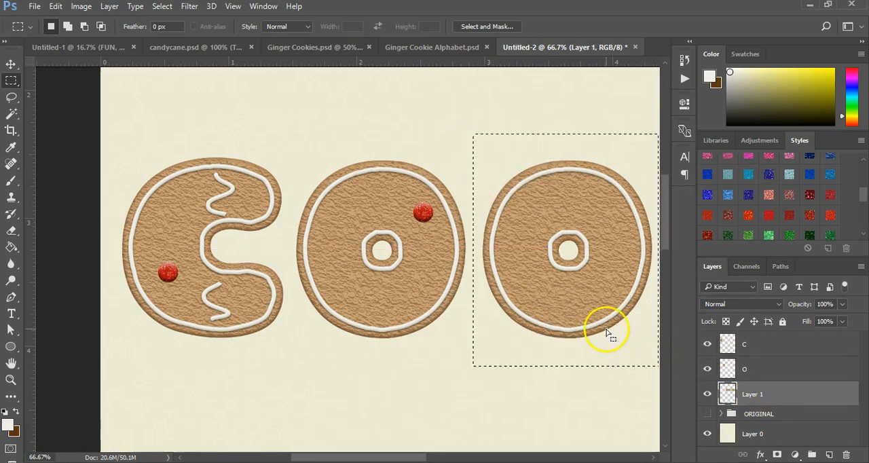
right_click(607, 332)
left_click(640, 172)
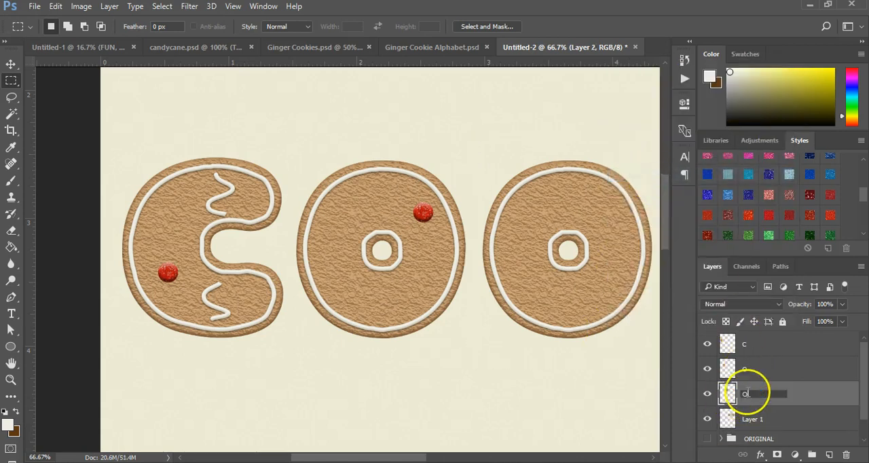
key("Return")
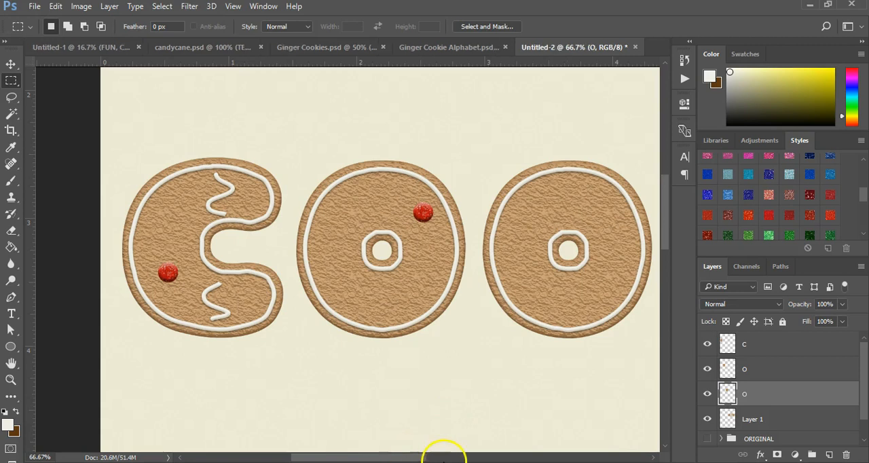
Cut the letter K out of Layer 1 onto its own layer and name it K.
left_click_drag(421, 459, 519, 458)
left_click(762, 419)
left_click_drag(245, 141, 426, 362)
right_click(366, 319)
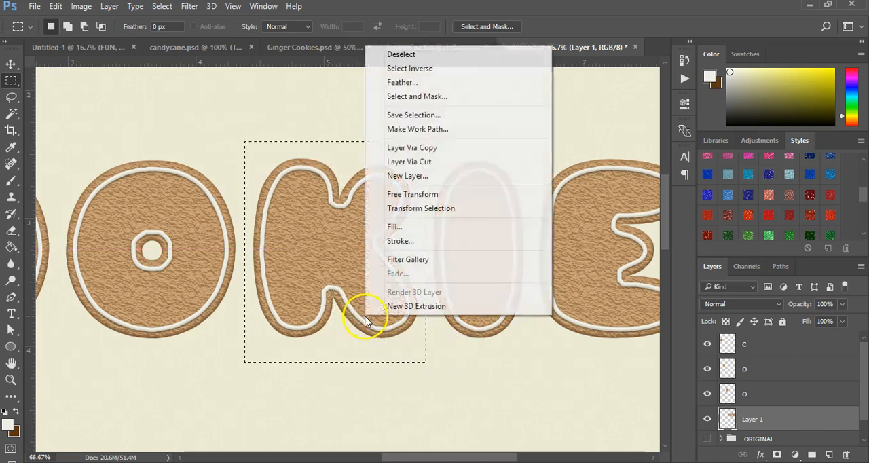
left_click(437, 165)
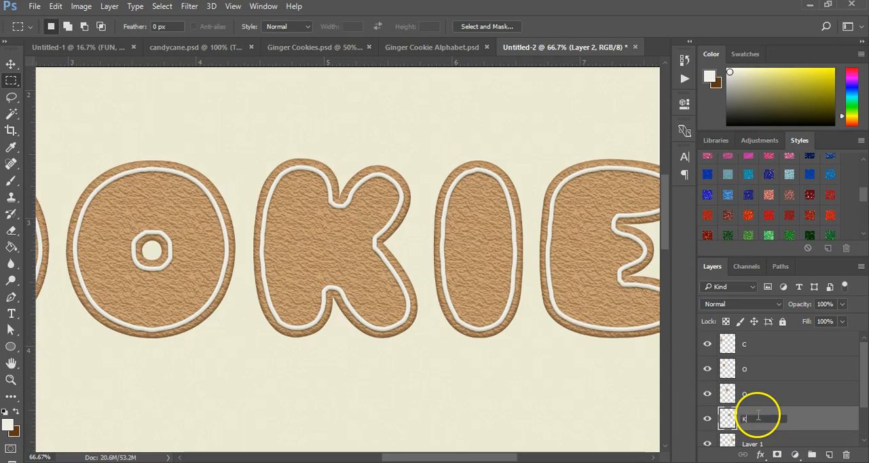
Cut the letter I out of Layer 1 onto its own layer and name it I.
left_click(748, 441)
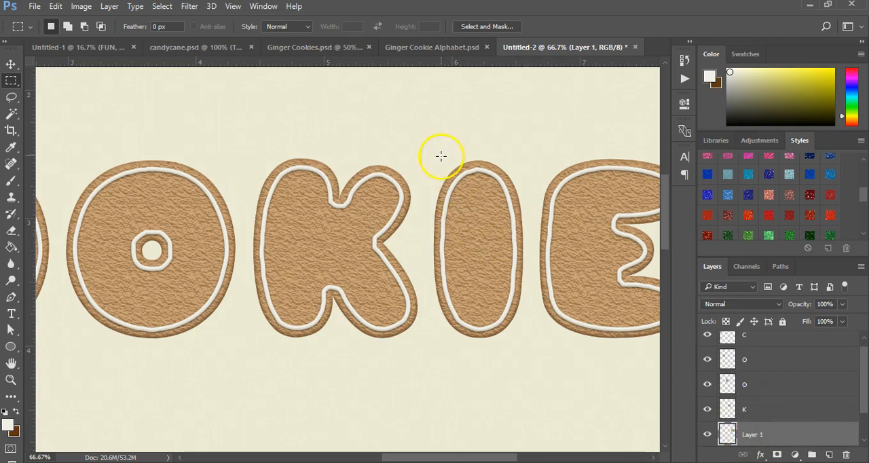
left_click_drag(426, 145, 534, 359)
right_click(484, 360)
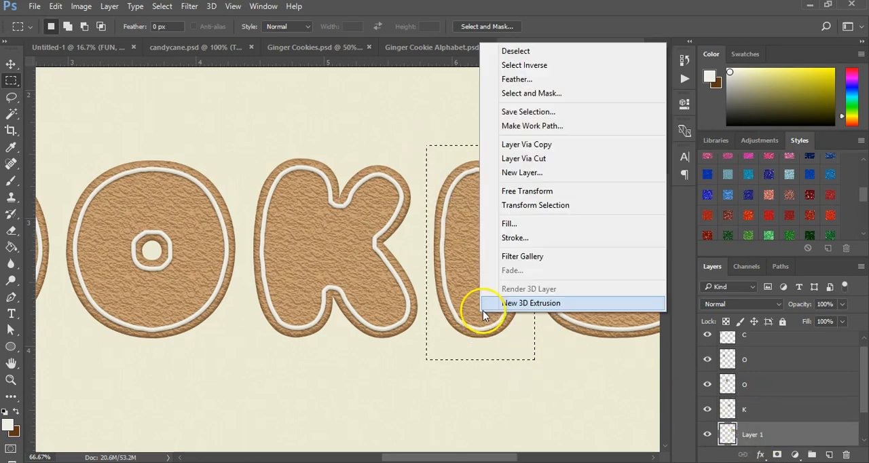
left_click(519, 158)
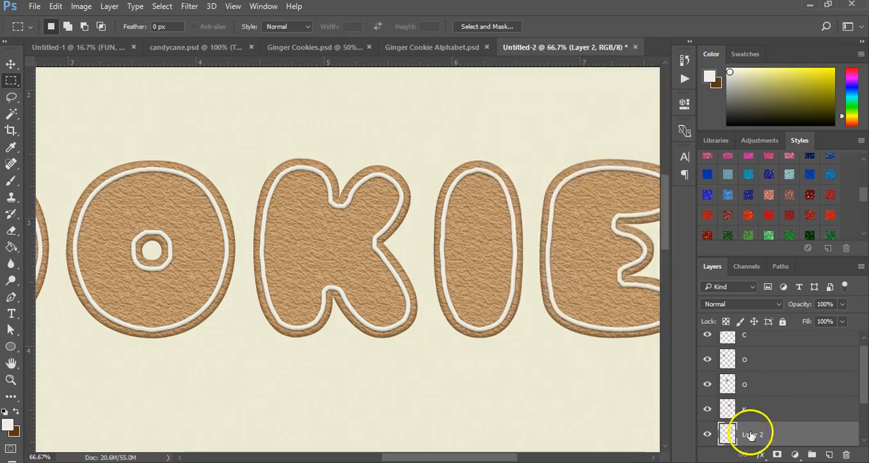
key("Return")
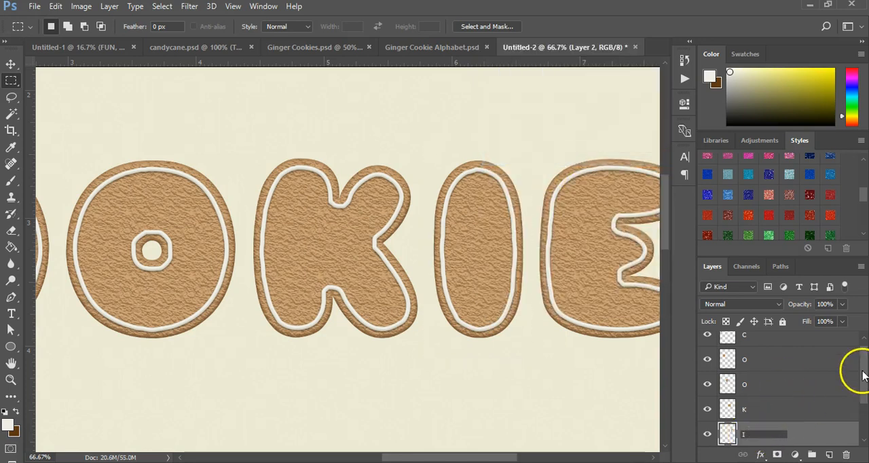
Rename Layer 1, which holds the remaining letter, as E.
scroll(864, 409, "down", 2)
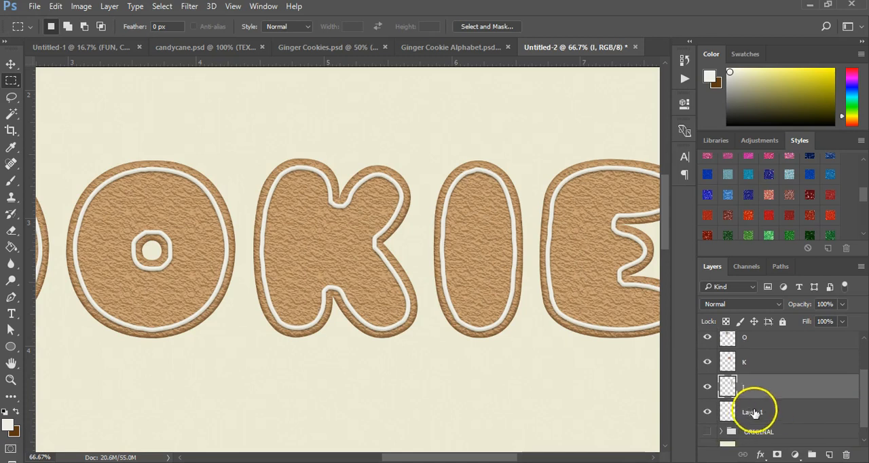
double_click(751, 410)
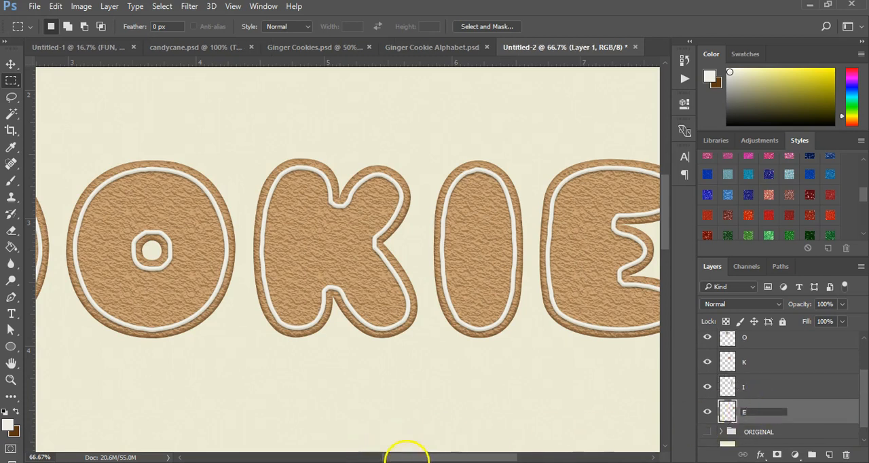
type("E")
key("Return")
Move the C so it overlaps the first O and rotate it about -5 degrees.
left_click_drag(396, 460, 378, 456)
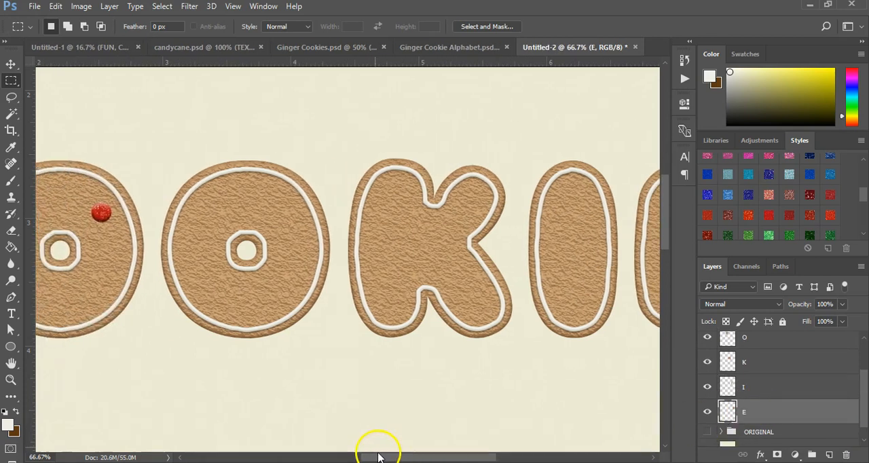
key("z")
left_click(337, 349, "alt")
left_click(333, 351, "alt")
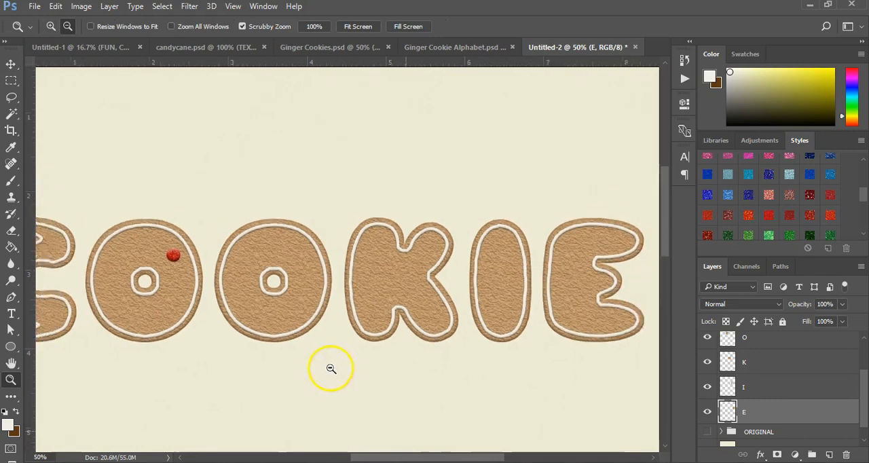
scroll(765, 384, "up", 3)
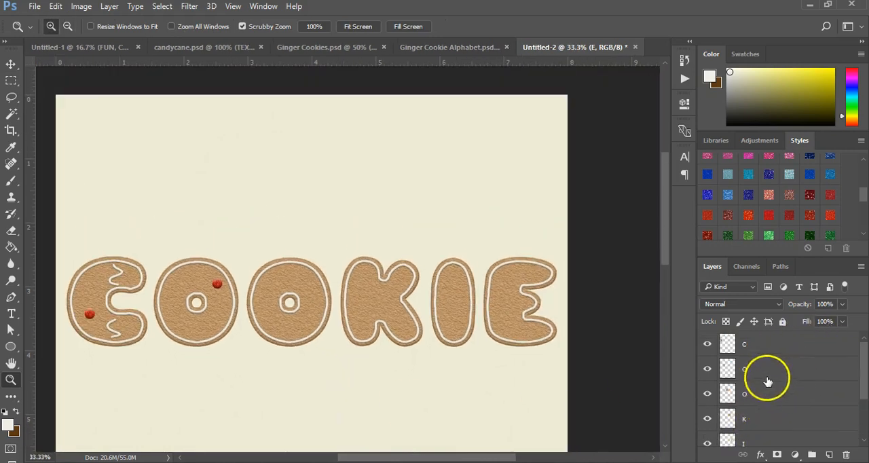
left_click(704, 348)
left_click(10, 64)
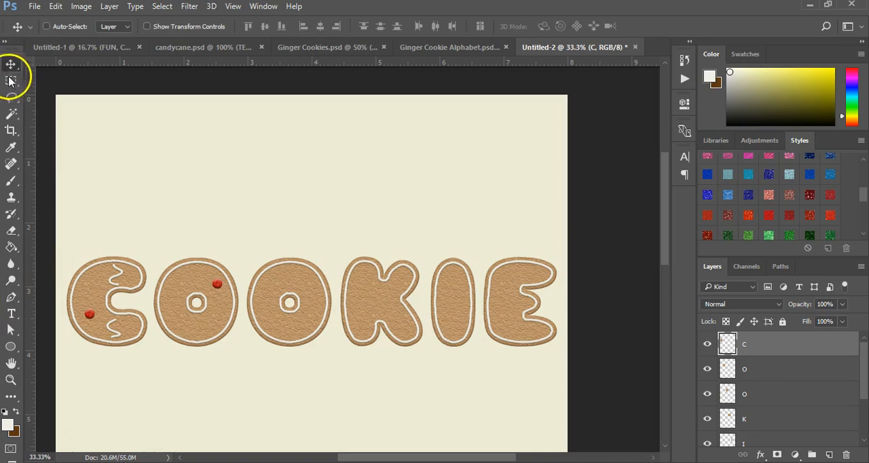
left_click_drag(97, 277, 125, 264)
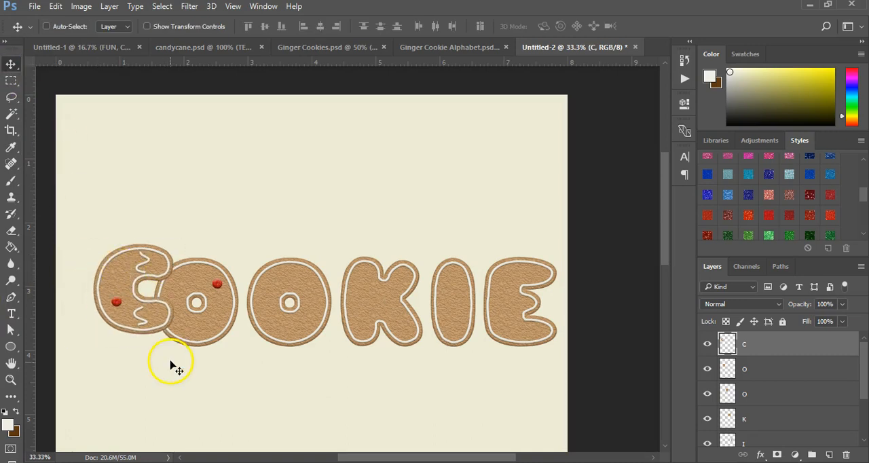
key("ctrl+t")
mouse_move(182, 348)
left_mouse_down()
mouse_move(190, 349)
mouse_move(173, 319)
mouse_move(175, 353)
mouse_move(170, 343)
left_mouse_up()
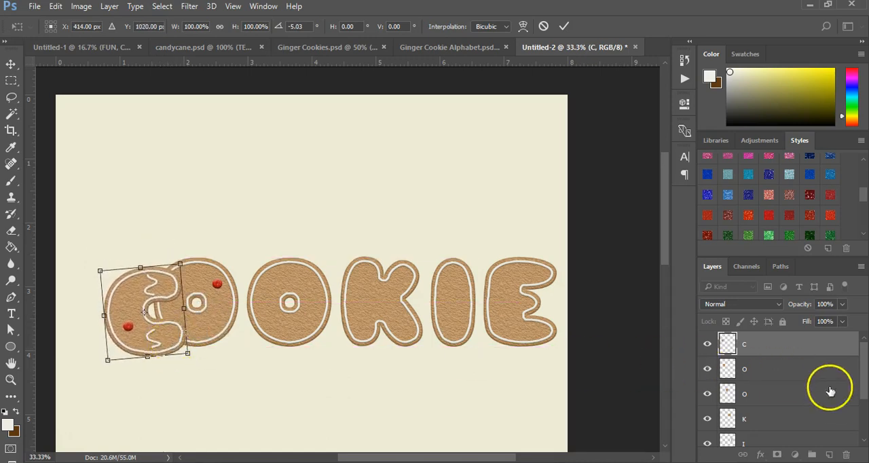
key("Return")
Move the second O over the first O, slightly lower, and bring its layer above the first O's layer.
left_click(752, 396)
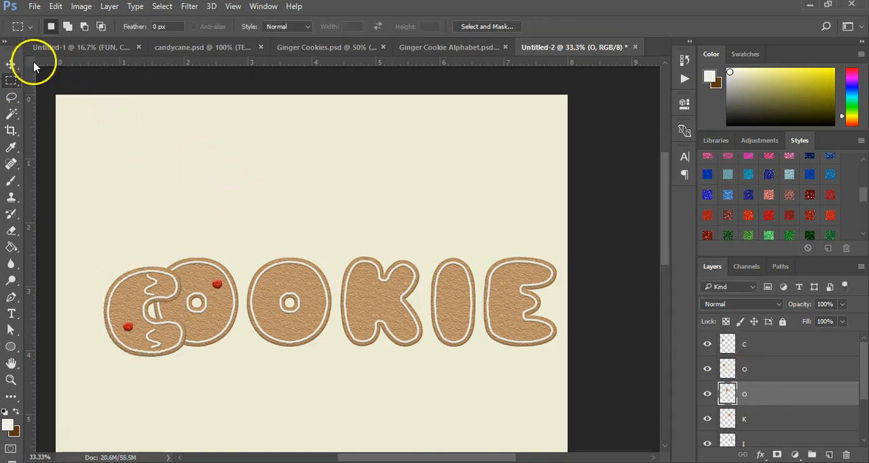
left_click(11, 64)
left_click_drag(285, 328, 246, 335)
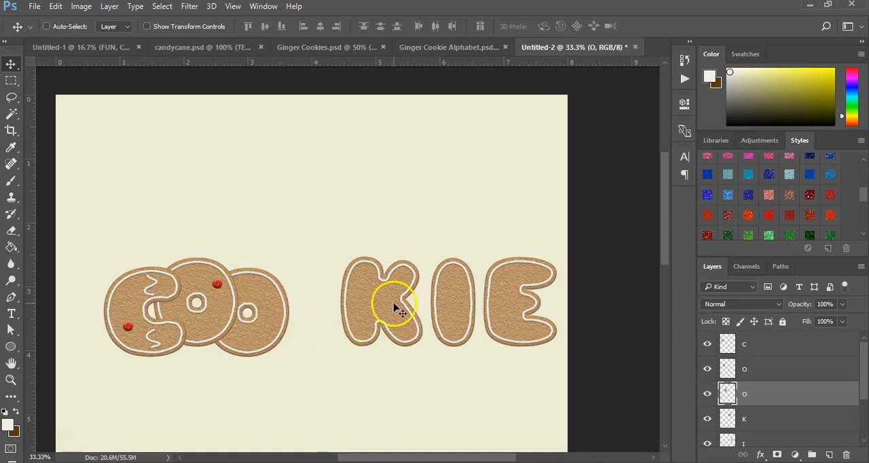
left_click_drag(776, 387, 758, 361)
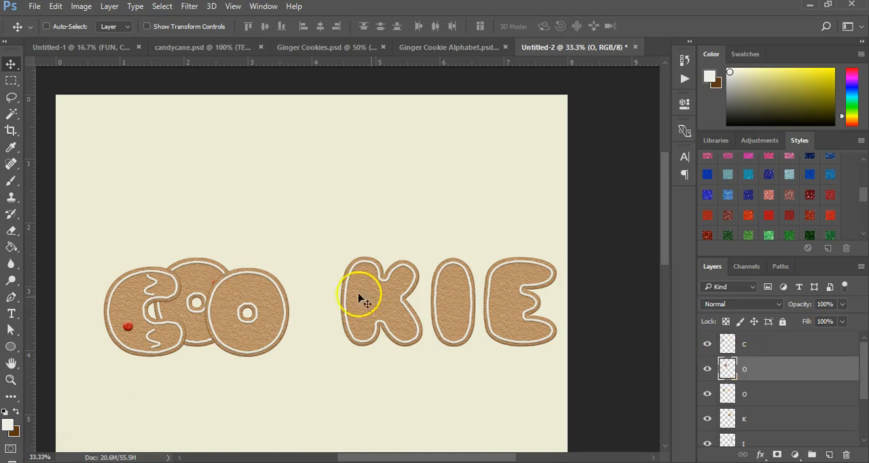
left_click_drag(284, 320, 269, 337)
Move the K behind the second O and the I over the K, placing the I layer above the K layer.
left_click(754, 417)
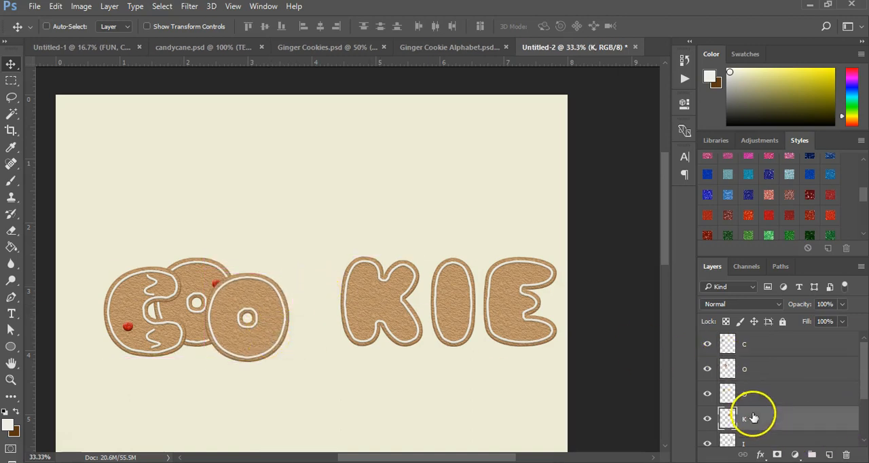
left_click_drag(377, 292, 295, 284)
left_click(746, 438)
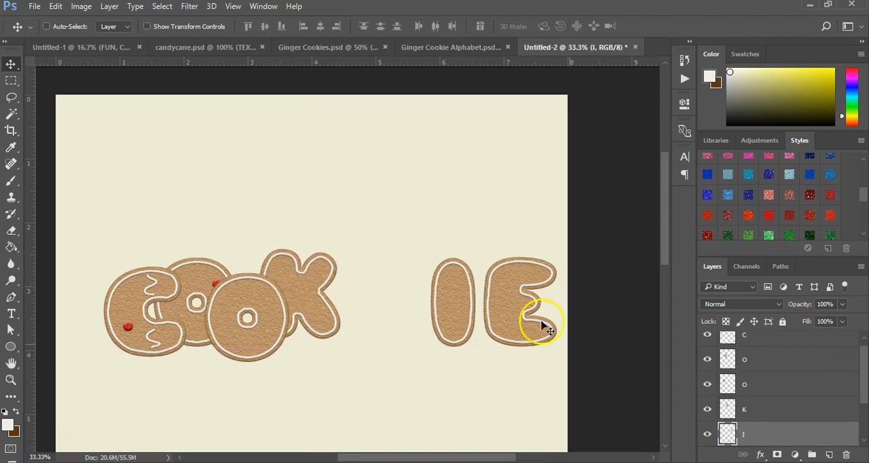
left_click_drag(459, 306, 338, 328)
left_click_drag(766, 430, 752, 405)
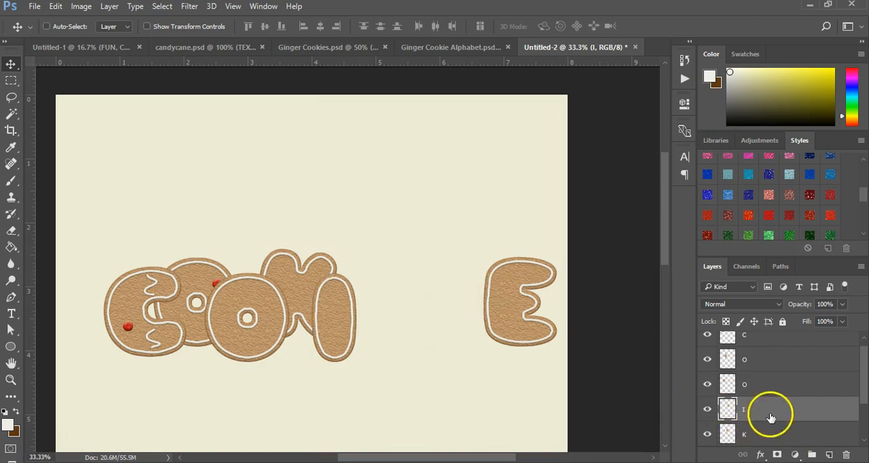
Move the E in against the I so it tucks behind it and completes the overlapping COOKIE word.
scroll(770, 412, "down", 2)
left_click(774, 410)
left_click_drag(508, 287, 374, 297)
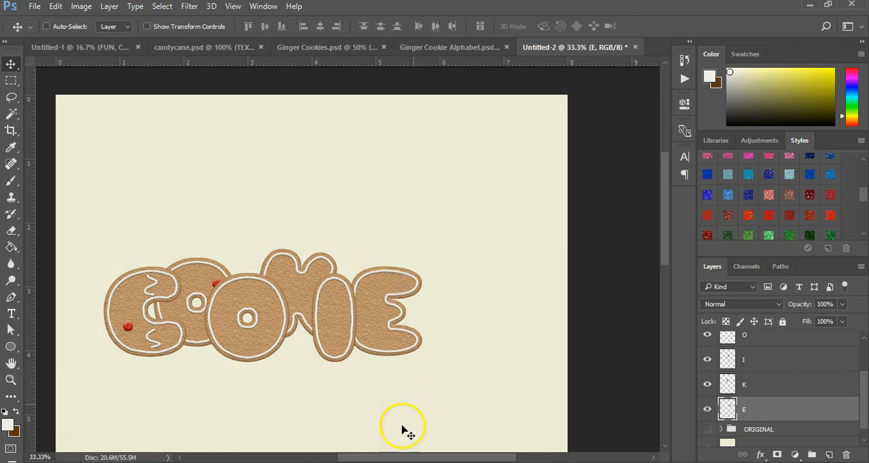
left_click_drag(386, 458, 368, 458)
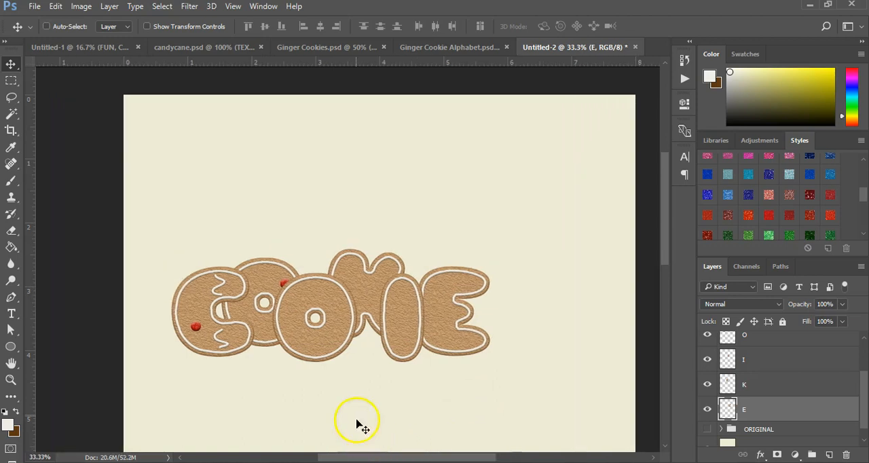
key("z")
left_click(237, 384)
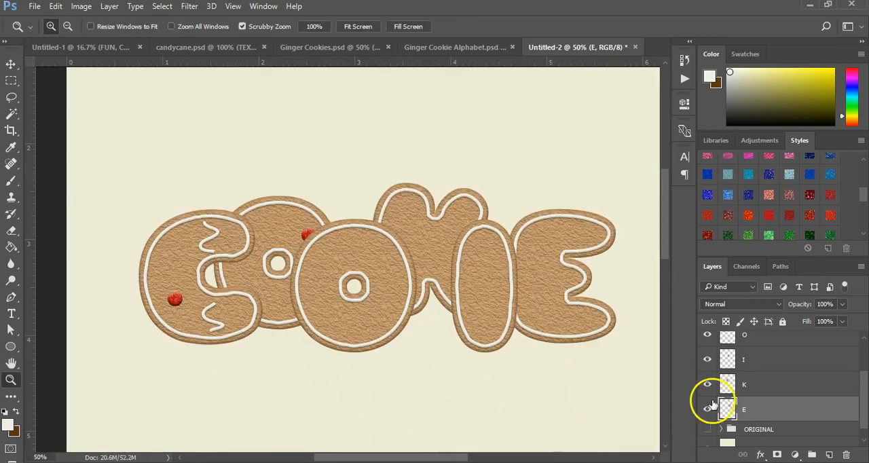
key("v")
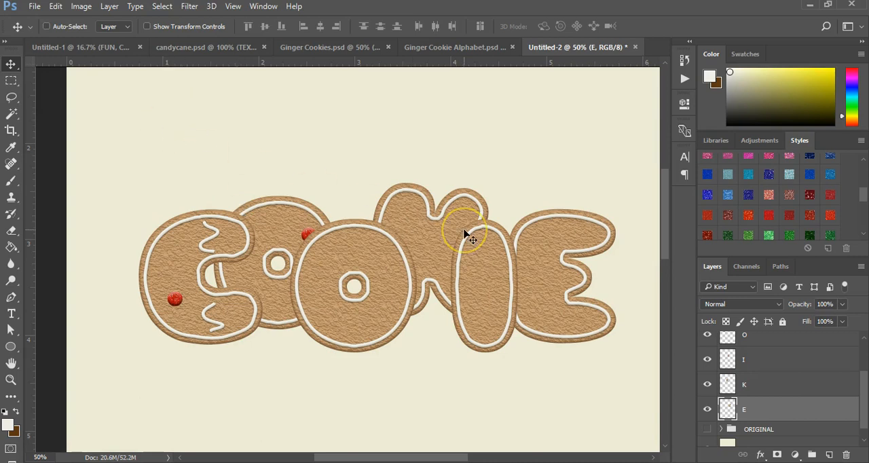
In Ginger Cookie Alphabet.psd, show the Rastered Alphabet group and hide Plain letters - Editable, and return to the Untitled-2 document.
left_click(465, 45)
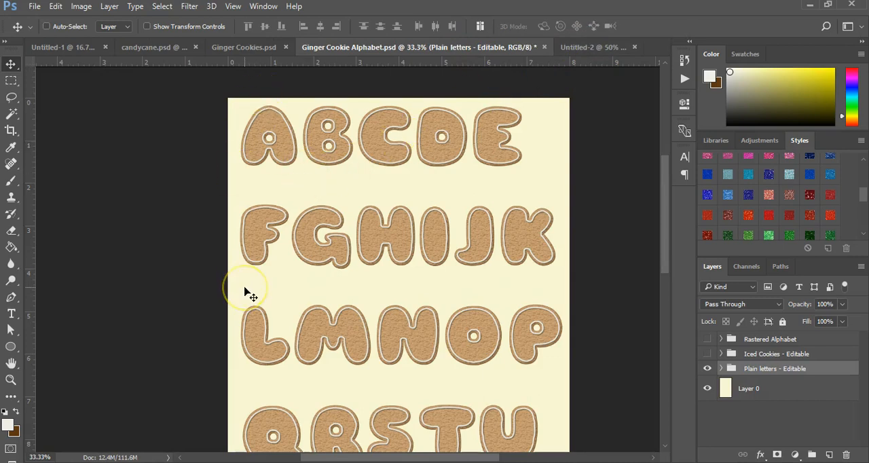
left_click(707, 339)
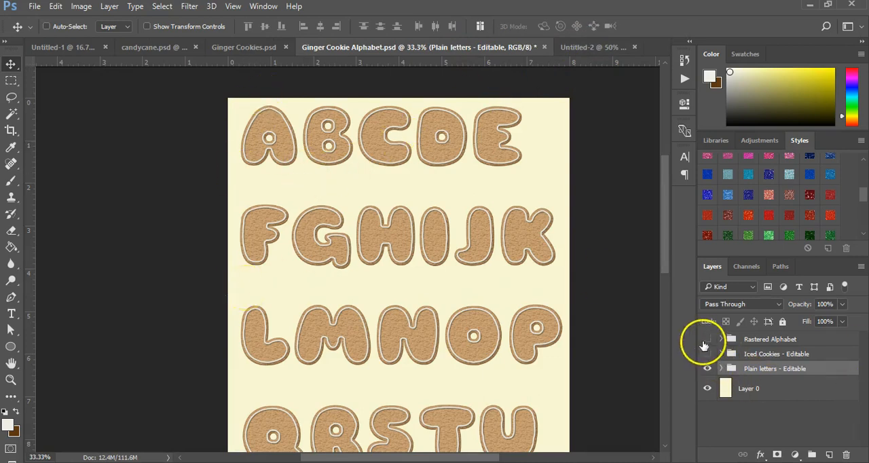
left_click(707, 368)
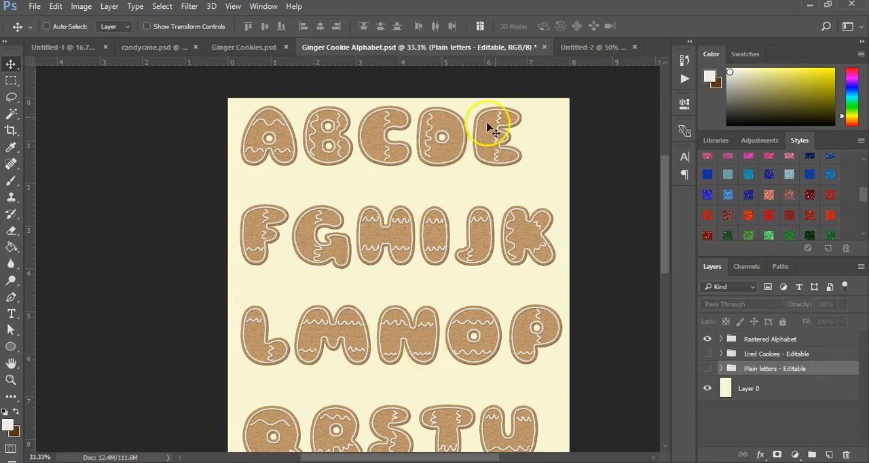
left_click(578, 48)
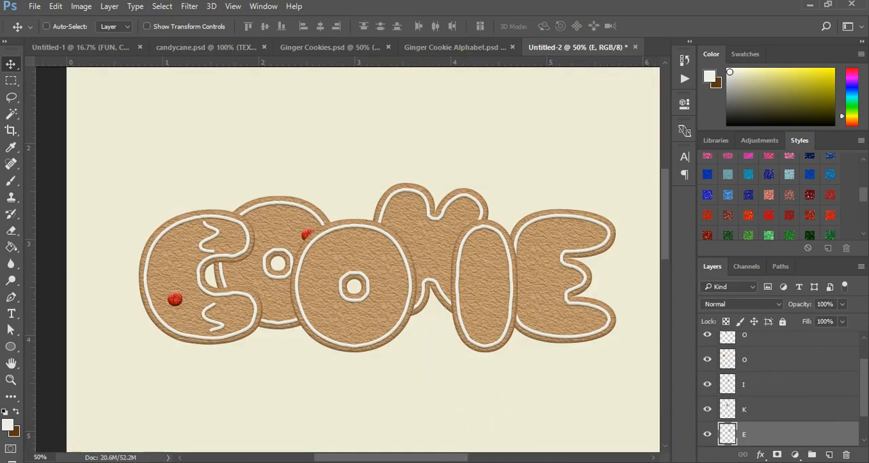
mouse_move(454, 459)
left_mouse_down()
mouse_move(471, 460)
mouse_move(445, 460)
mouse_move(458, 459)
left_mouse_up()
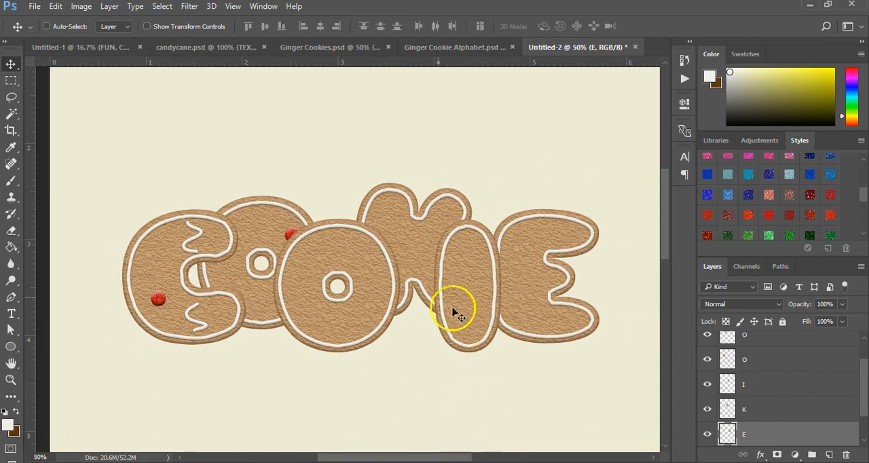